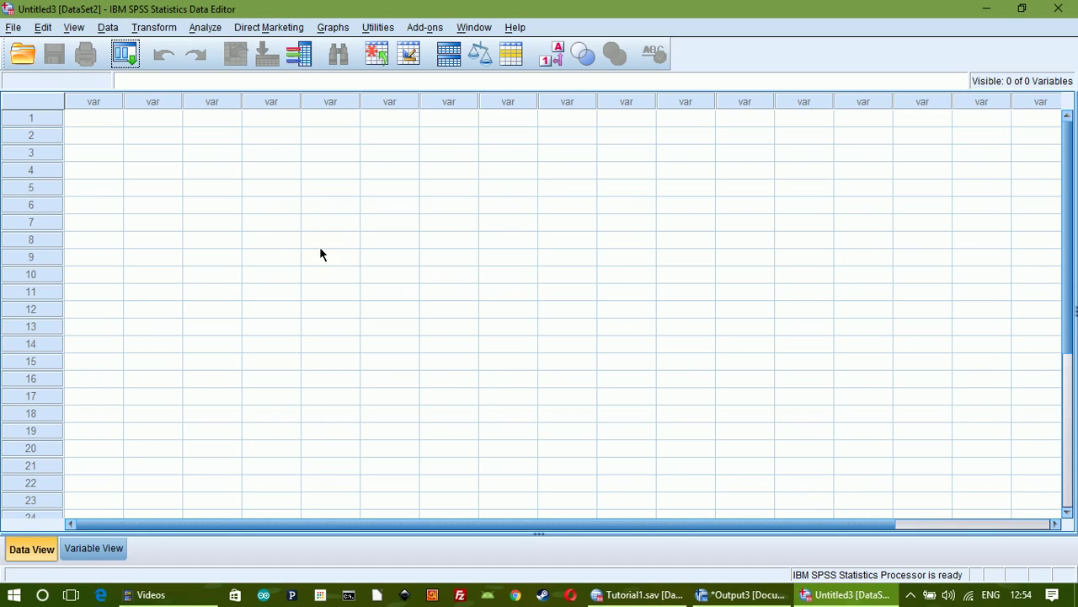
Examine the empty dataset's case rows and variable columns in Data View and its attribute grid in Variable View
{"action": "left_click", "coordinate": [83, 554]}
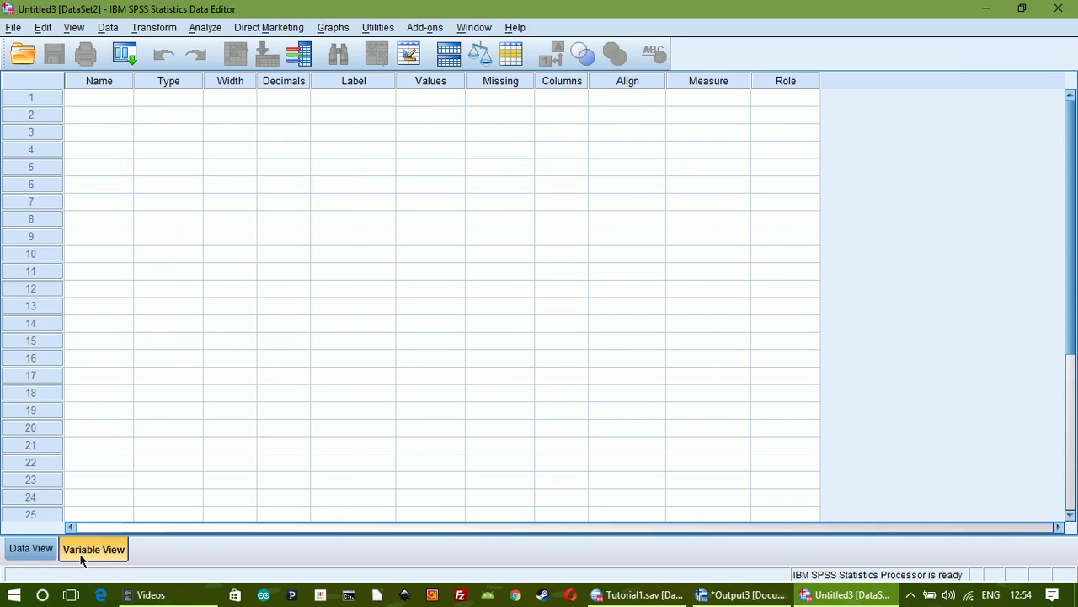
{"action": "left_click", "coordinate": [30, 550]}
{"action": "left_click", "coordinate": [88, 119]}
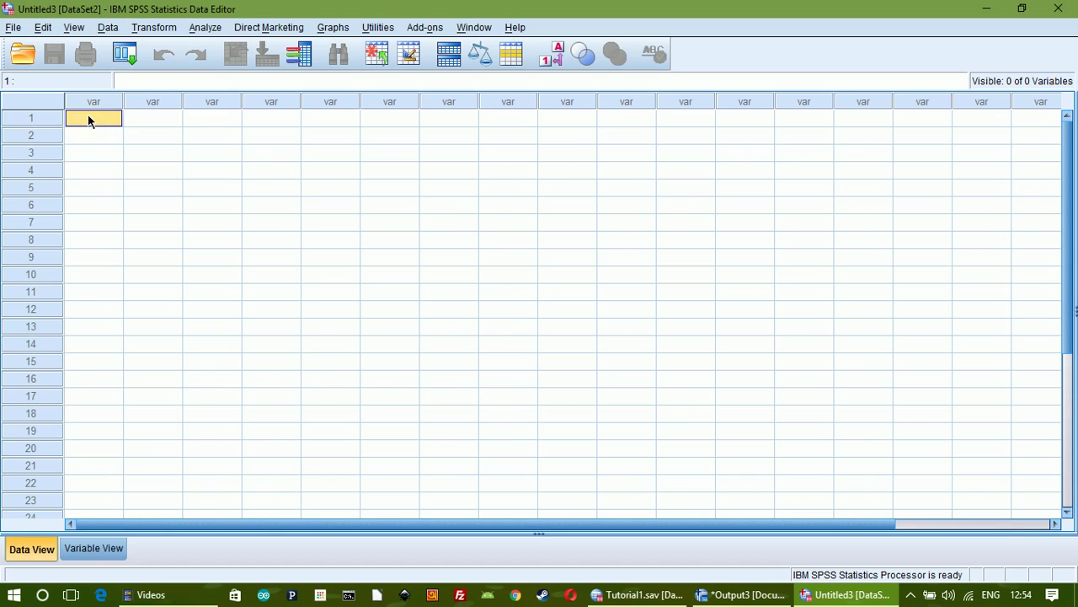
{"action": "left_click_drag", "start_coordinate": [88, 119], "coordinate": [82, 451]}
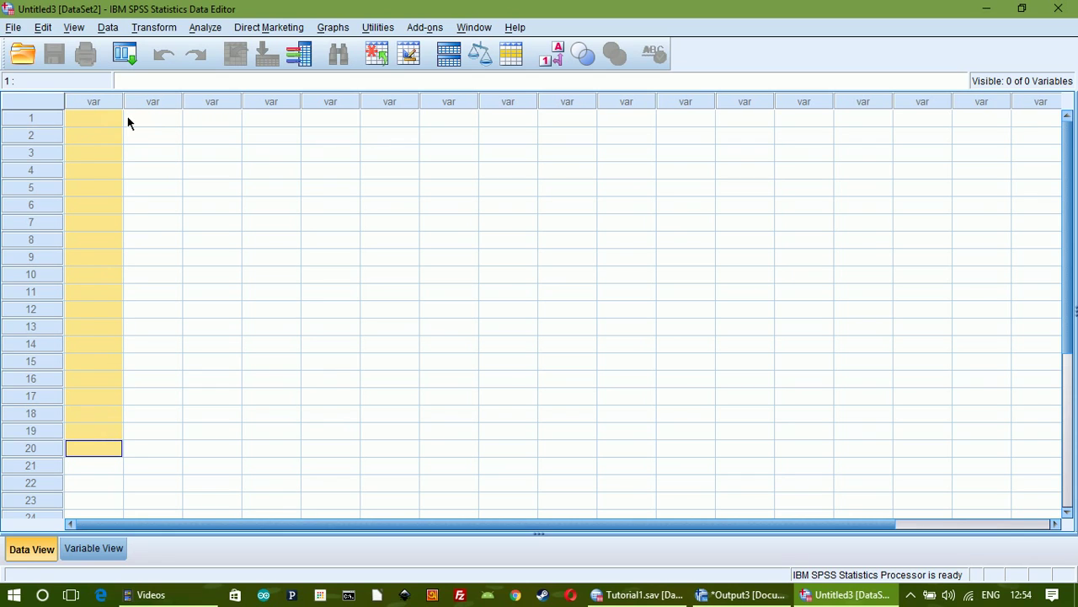
{"action": "left_click_drag", "start_coordinate": [146, 117], "coordinate": [156, 412]}
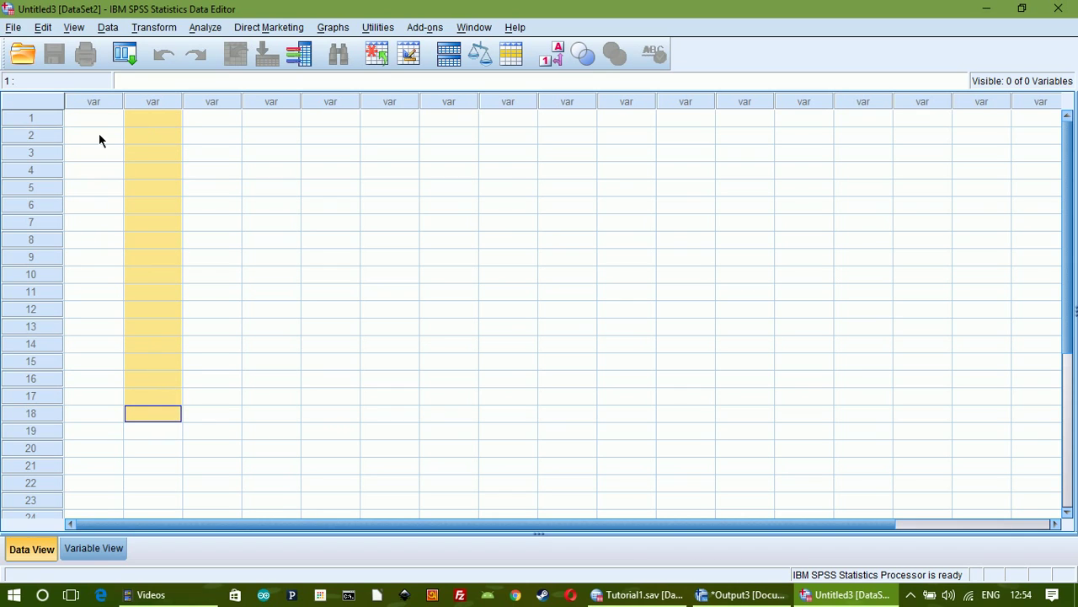
{"action": "left_click", "coordinate": [92, 102]}
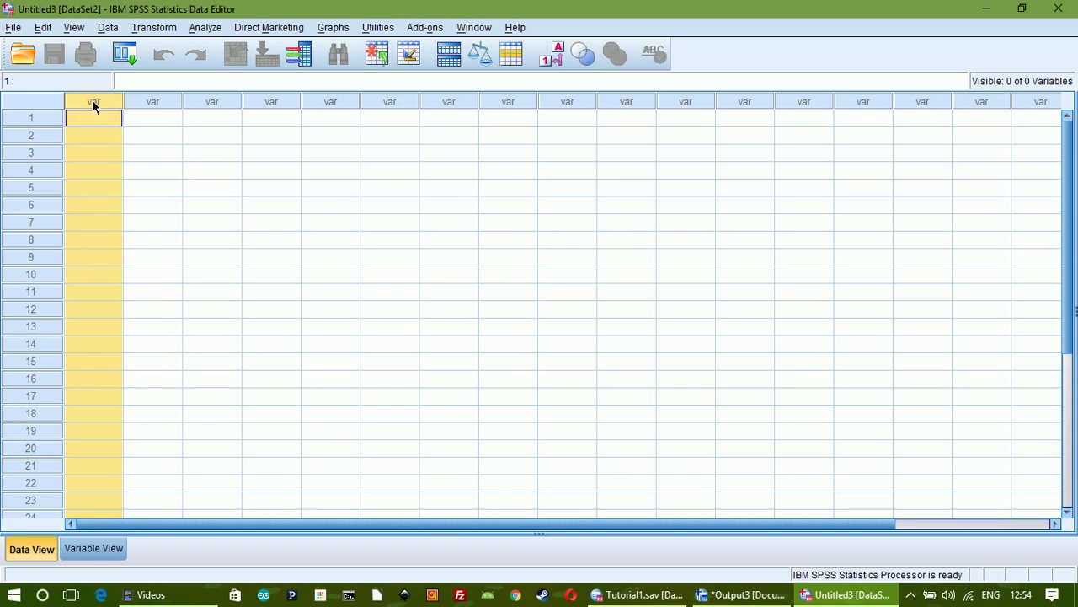
{"action": "left_click", "coordinate": [147, 101]}
{"action": "left_click", "coordinate": [214, 101]}
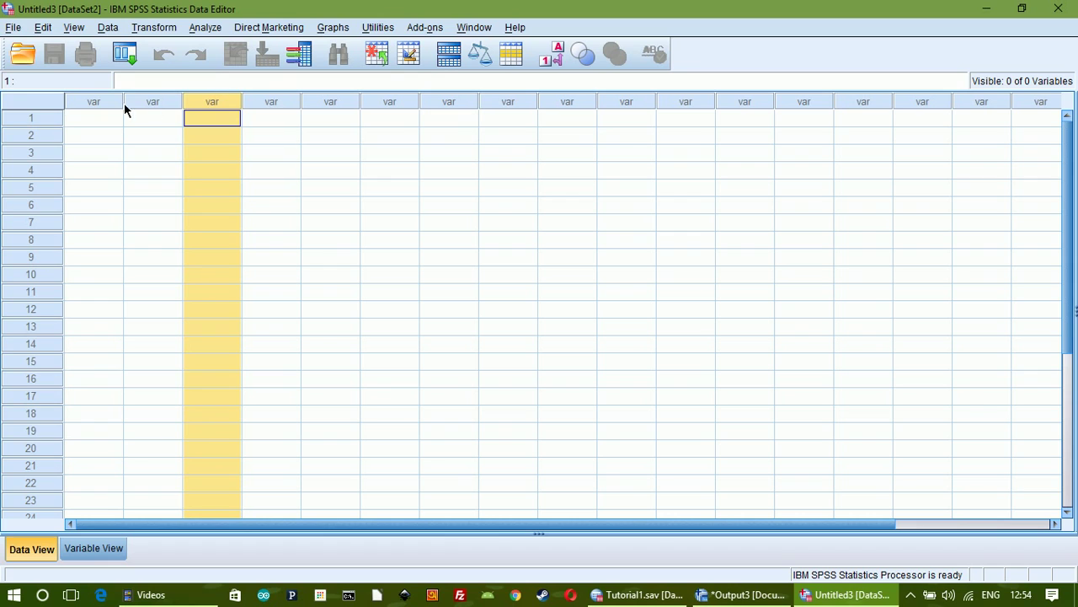
{"action": "left_click", "coordinate": [102, 102]}
{"action": "left_click", "coordinate": [150, 101]}
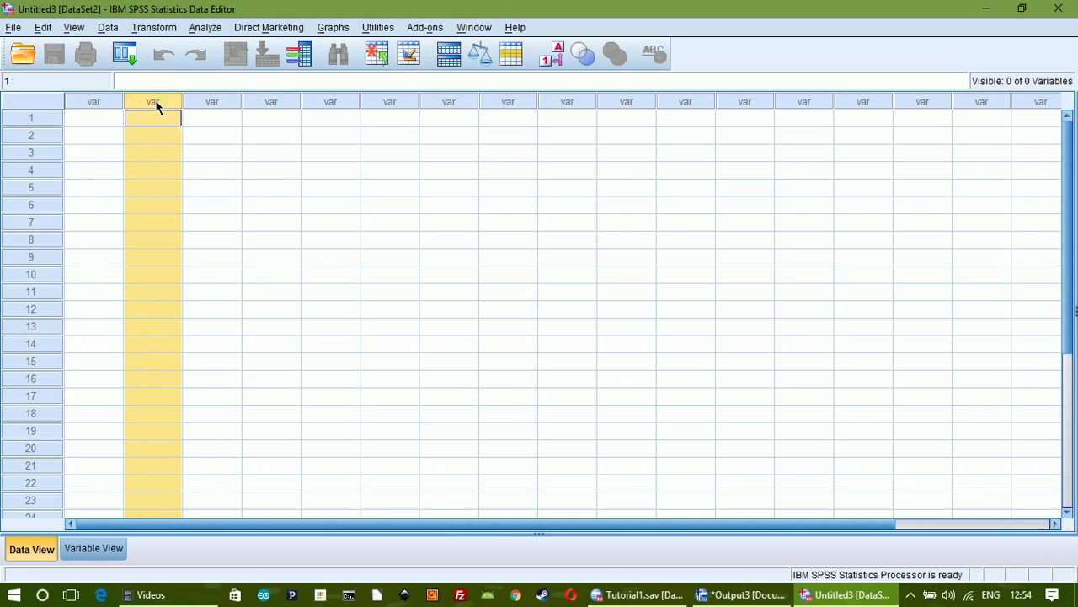
{"action": "left_click", "coordinate": [227, 102]}
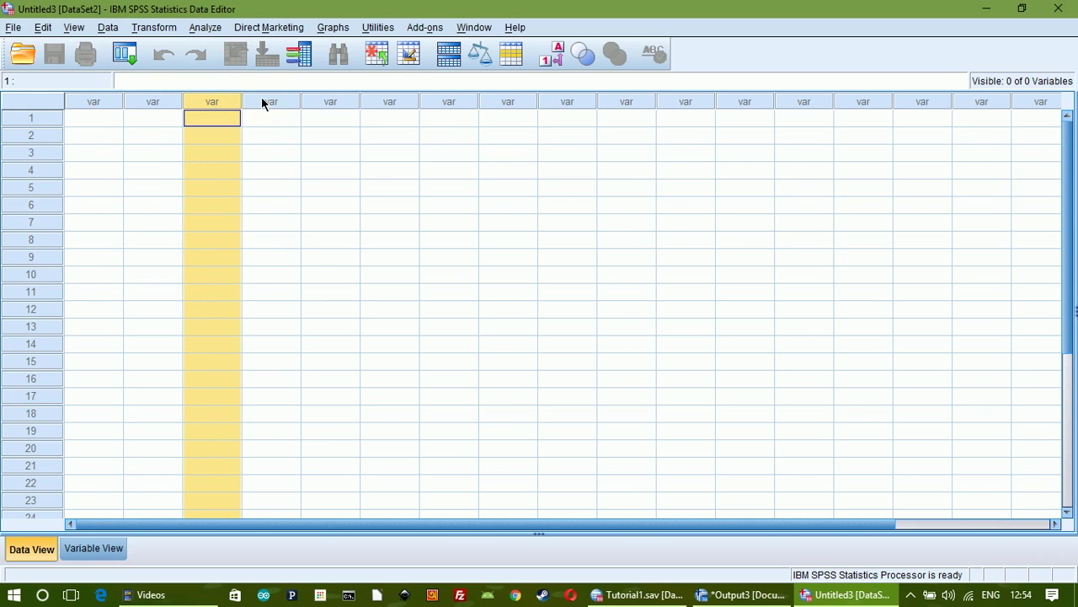
{"action": "left_click", "coordinate": [263, 100]}
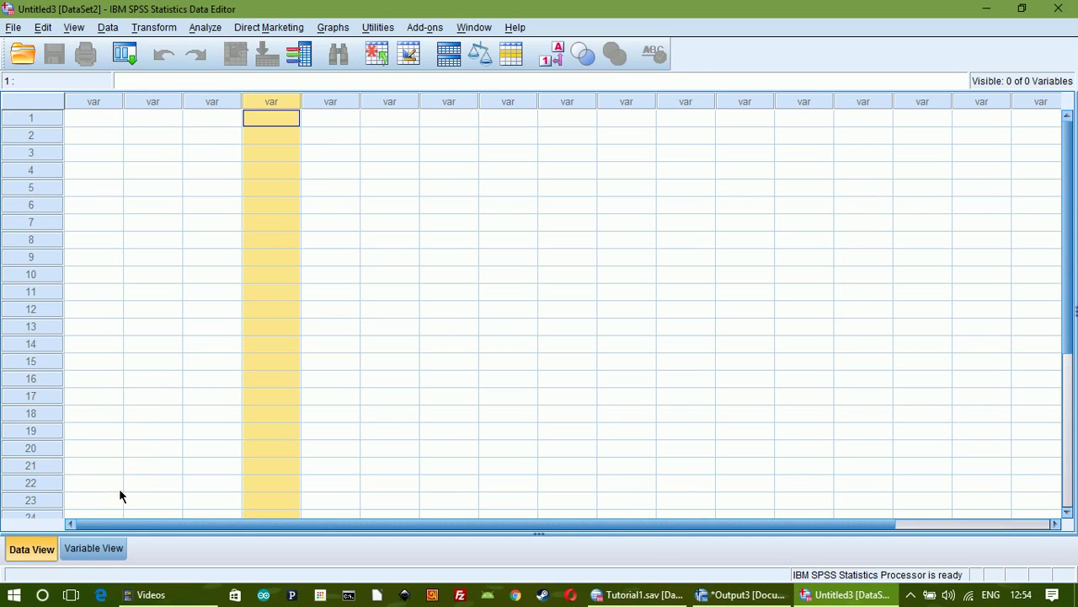
{"action": "left_click", "coordinate": [88, 549]}
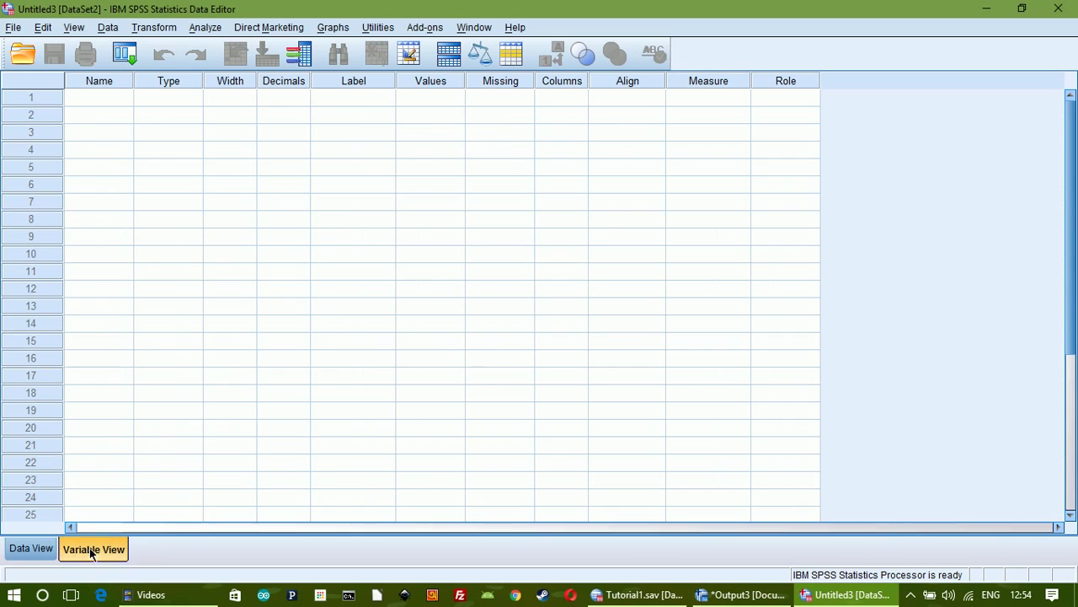
Open the first column's variable definition from Data View and name the variable Name
{"action": "left_click", "coordinate": [31, 549]}
{"action": "left_click", "coordinate": [97, 103]}
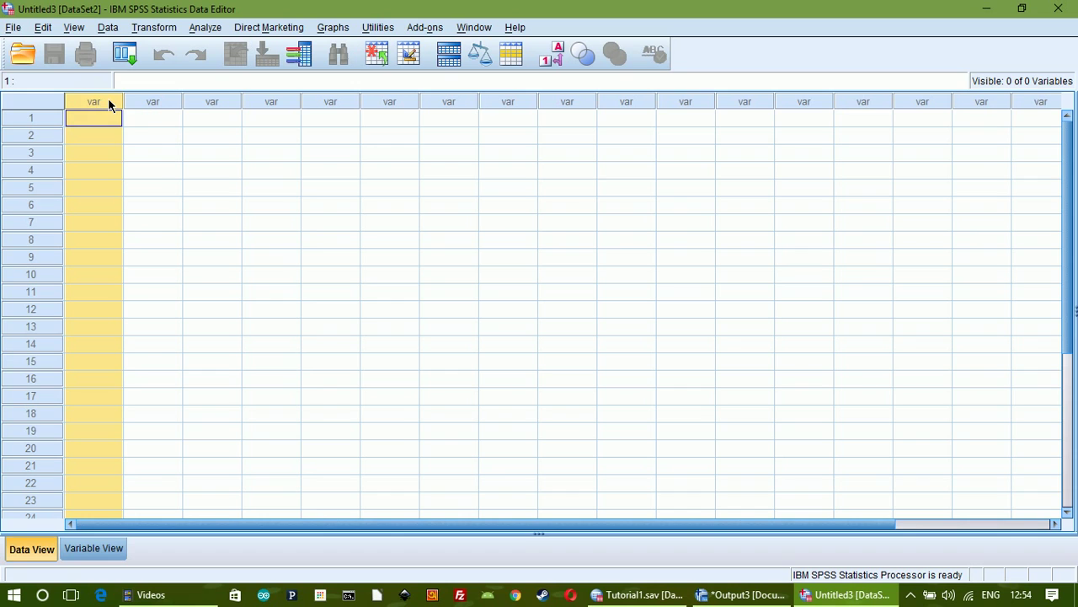
{"action": "double_click", "coordinate": [107, 99]}
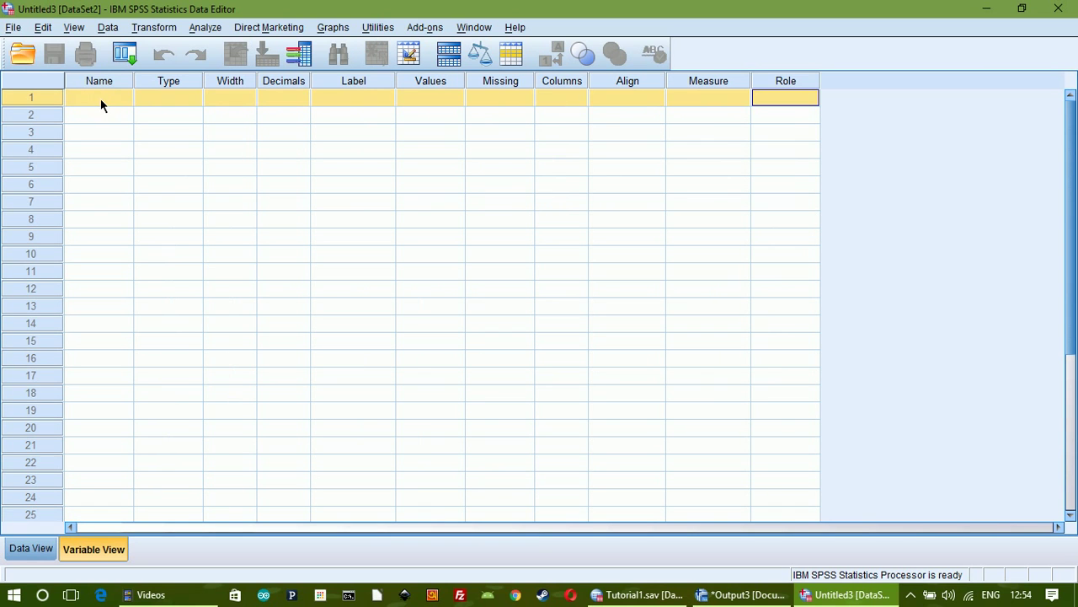
{"action": "left_click", "coordinate": [74, 97]}
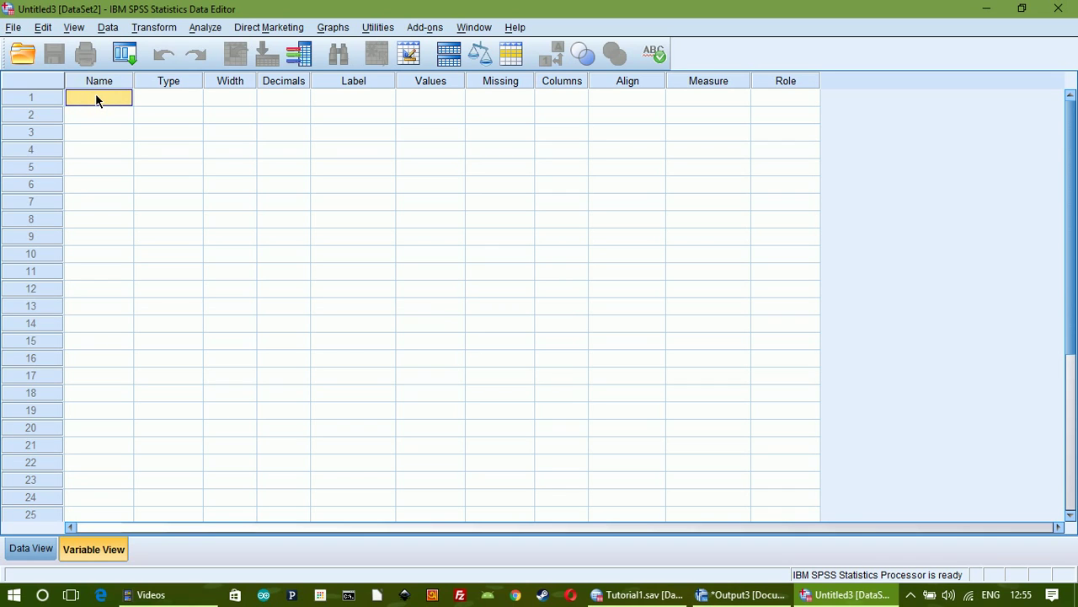
{"action": "type", "text": "Name"}
{"action": "key", "text": "Return"}
Open the second column's variable definition from Data View and name the variable Gender
{"action": "left_click", "coordinate": [34, 548]}
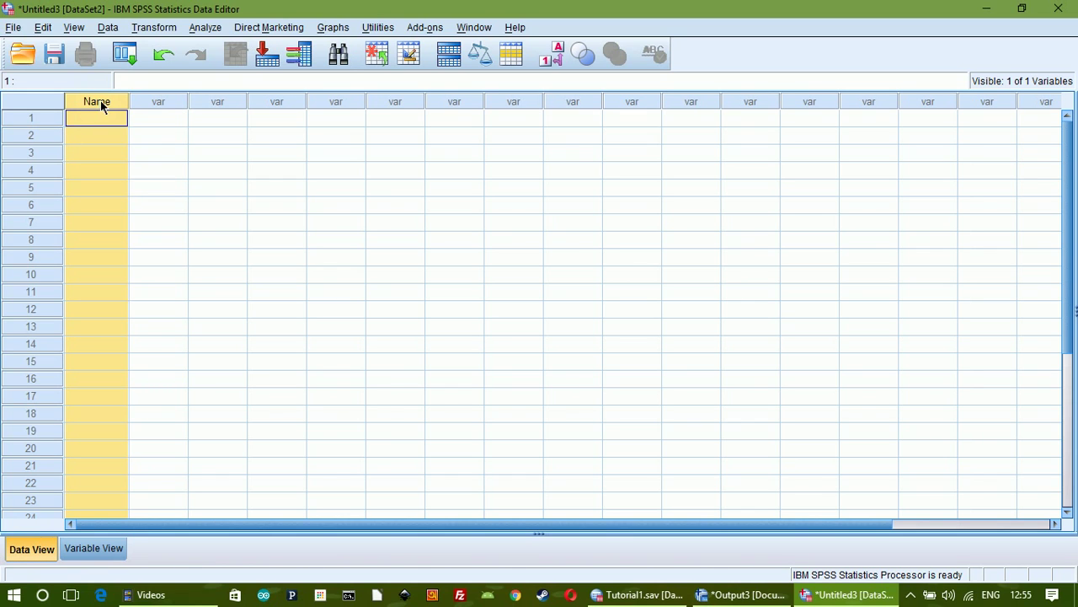
{"action": "double_click", "coordinate": [170, 101]}
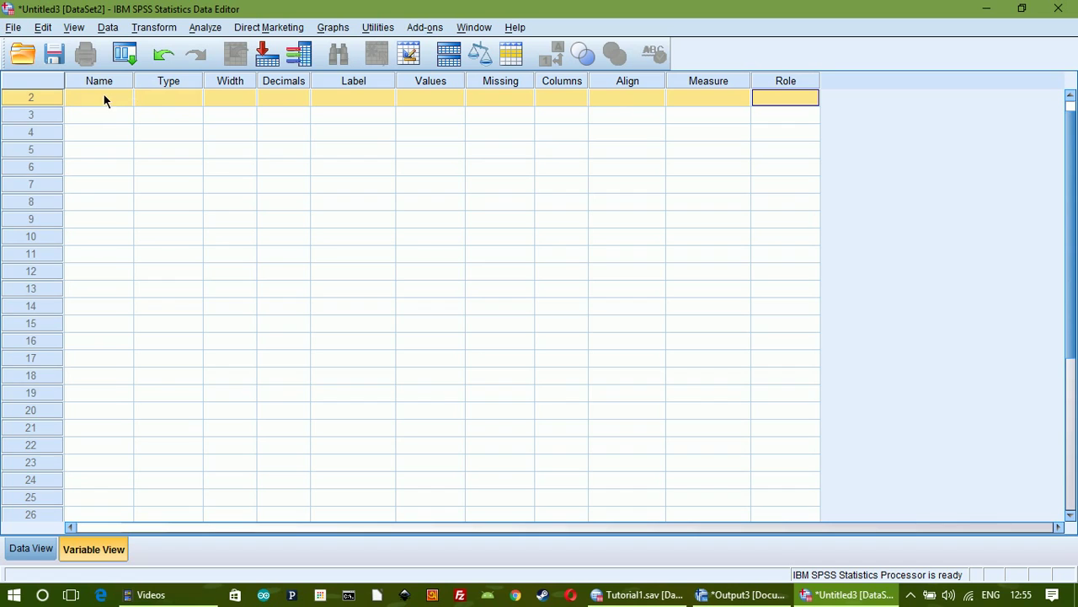
{"action": "left_click", "coordinate": [105, 118]}
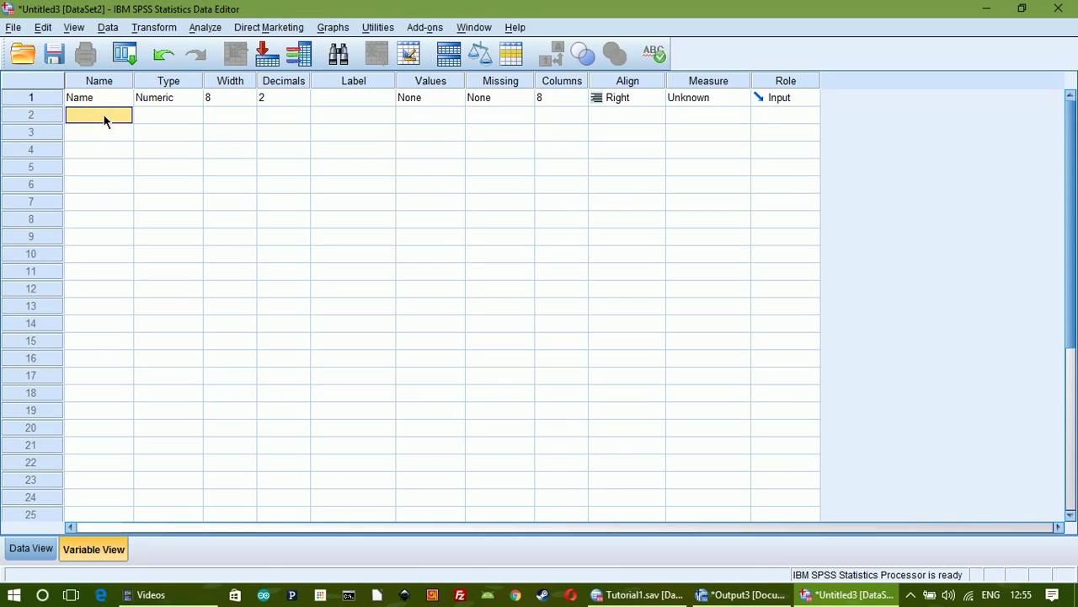
{"action": "type", "text": "Gender"}
{"action": "key", "text": "Return"}
Open the third column's variable definition from Data View and name the variable Age
{"action": "left_click", "coordinate": [31, 549]}
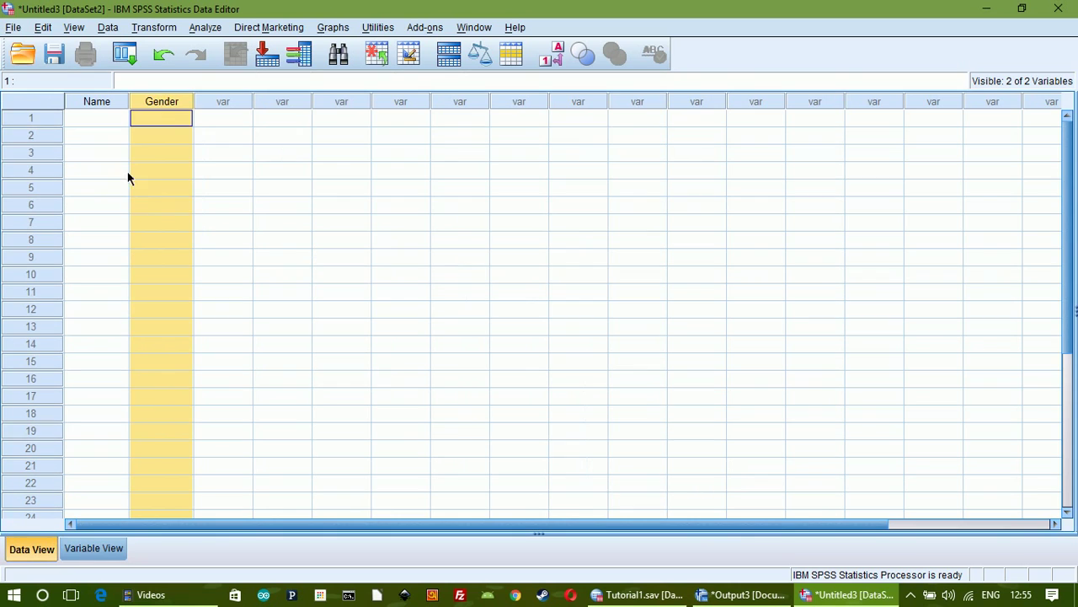
{"action": "double_click", "coordinate": [223, 102]}
{"action": "left_click", "coordinate": [107, 99]}
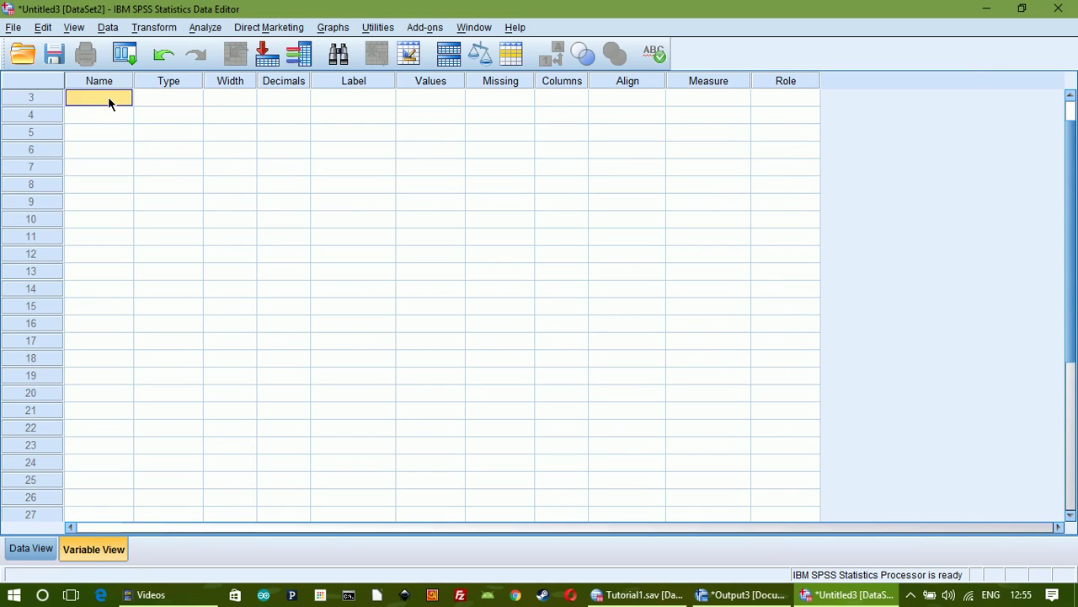
{"action": "type", "text": "Age"}
{"action": "key", "text": "Return"}
Add a fourth variable named Phone directly below Age in Variable View
{"action": "left_click", "coordinate": [115, 118]}
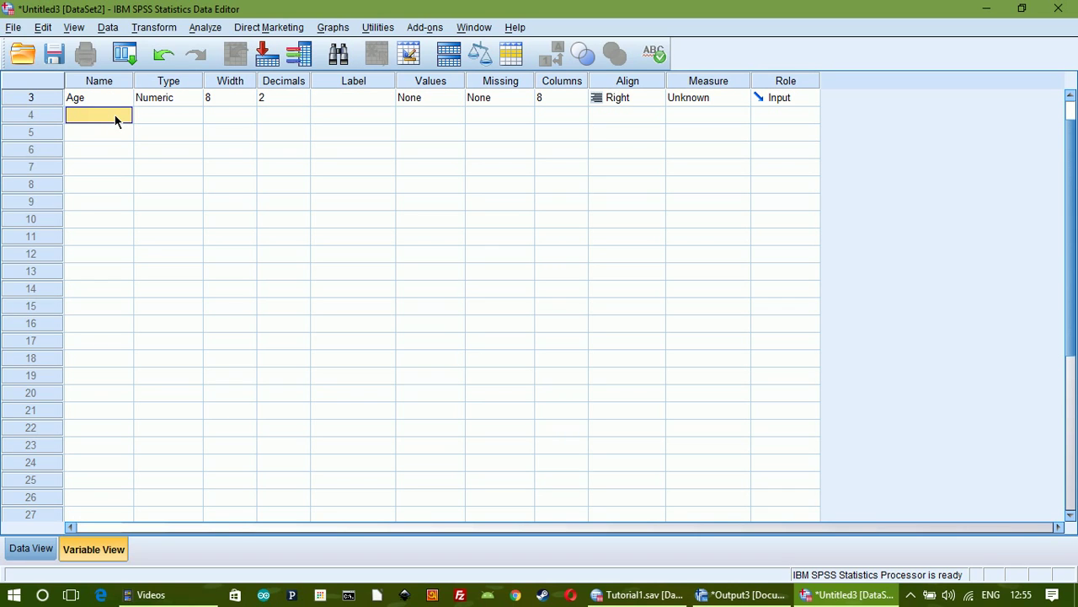
{"action": "type", "text": "Phone"}
{"action": "key", "text": "Return"}
{"action": "scroll", "coordinate": [155, 237], "scroll_direction": "up", "scroll_amount": 1}
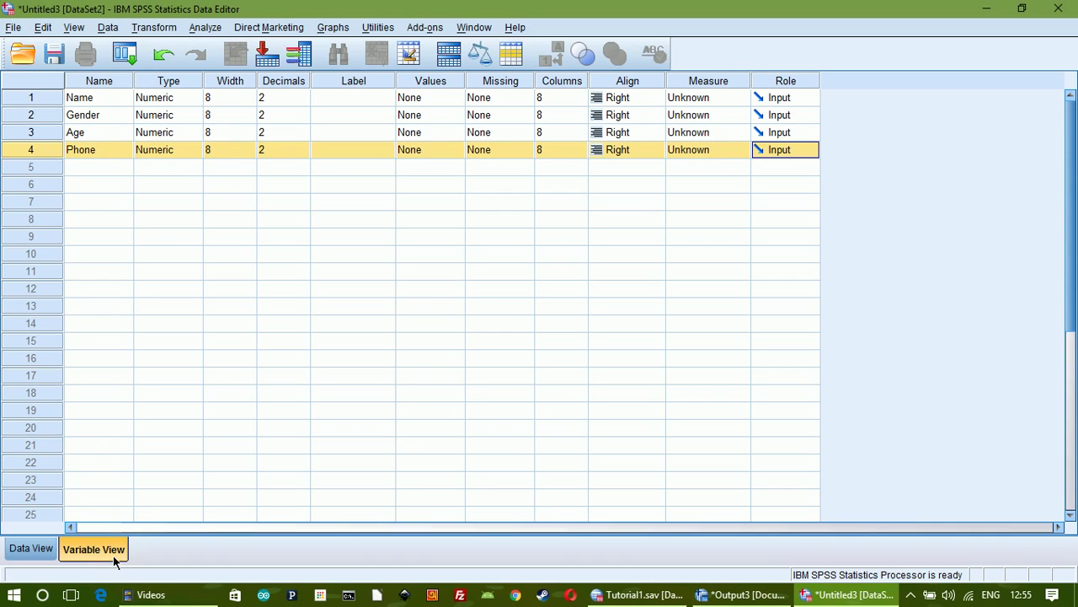
Try to enter a person's name as text in the first case of the Name variable in Data View
{"action": "left_click", "coordinate": [31, 548]}
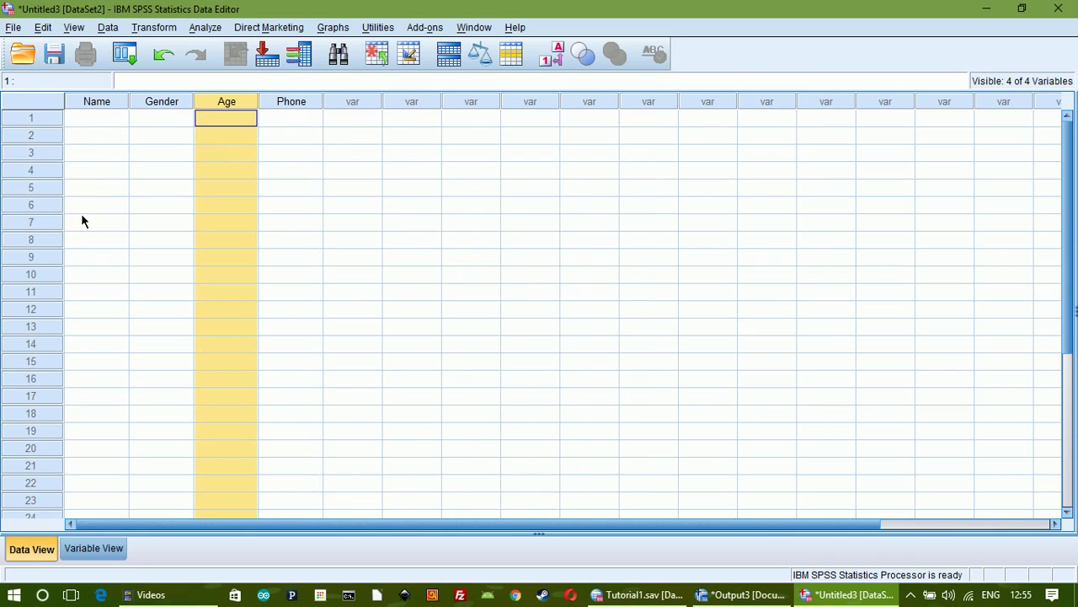
{"action": "left_click", "coordinate": [101, 100]}
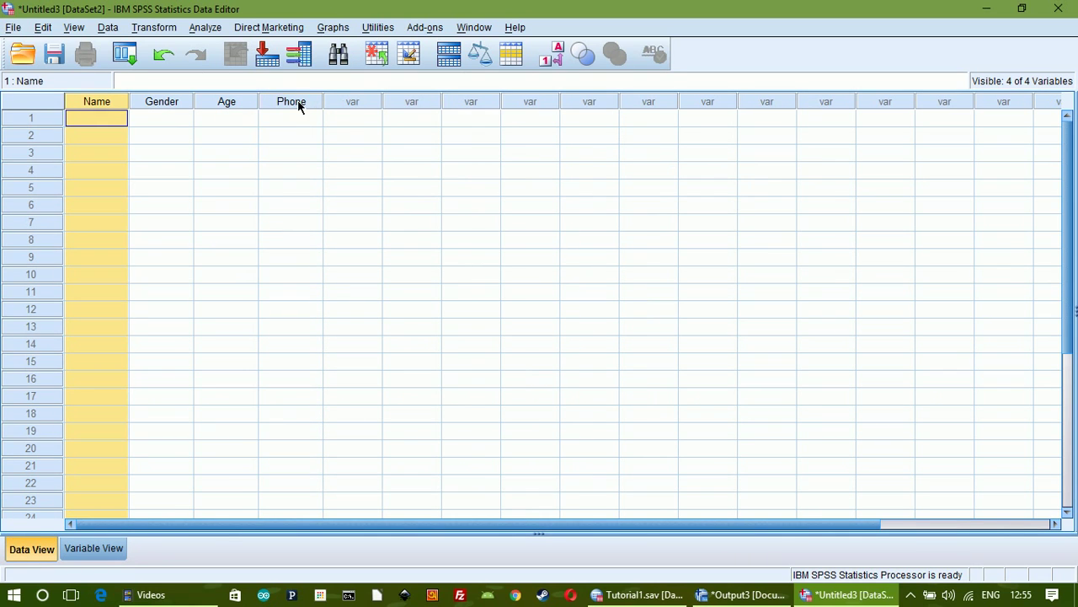
{"action": "left_click", "coordinate": [297, 102]}
{"action": "left_click", "coordinate": [234, 99]}
{"action": "left_click", "coordinate": [180, 102]}
{"action": "left_click", "coordinate": [92, 101]}
{"action": "left_click", "coordinate": [118, 123]}
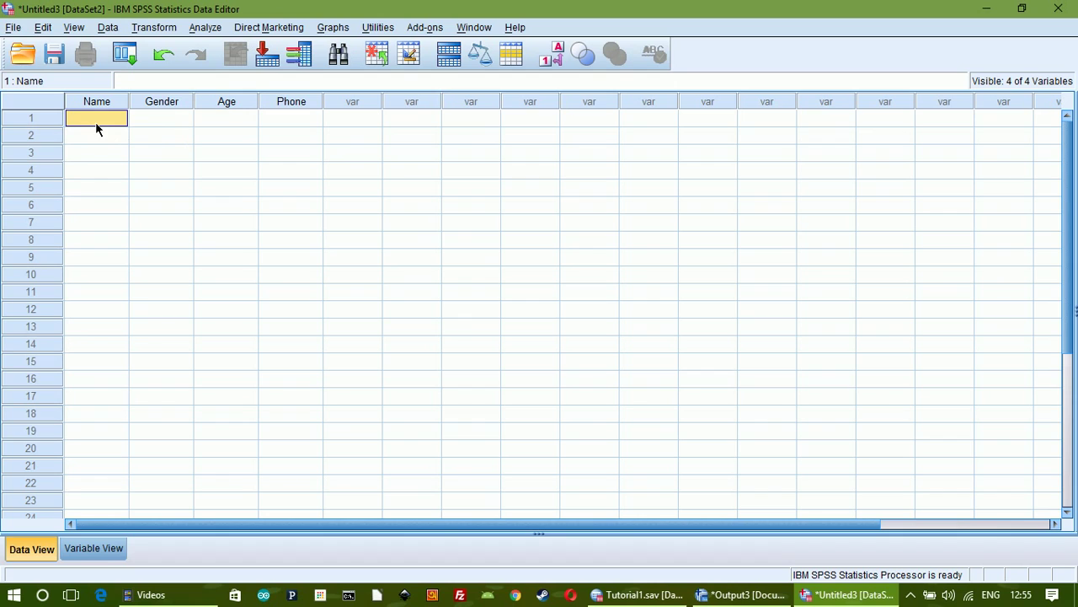
{"action": "type", "text": "Saki"}
{"action": "key", "text": "Return"}
Change the Name variable's type to String in Variable View
{"action": "left_click", "coordinate": [102, 549]}
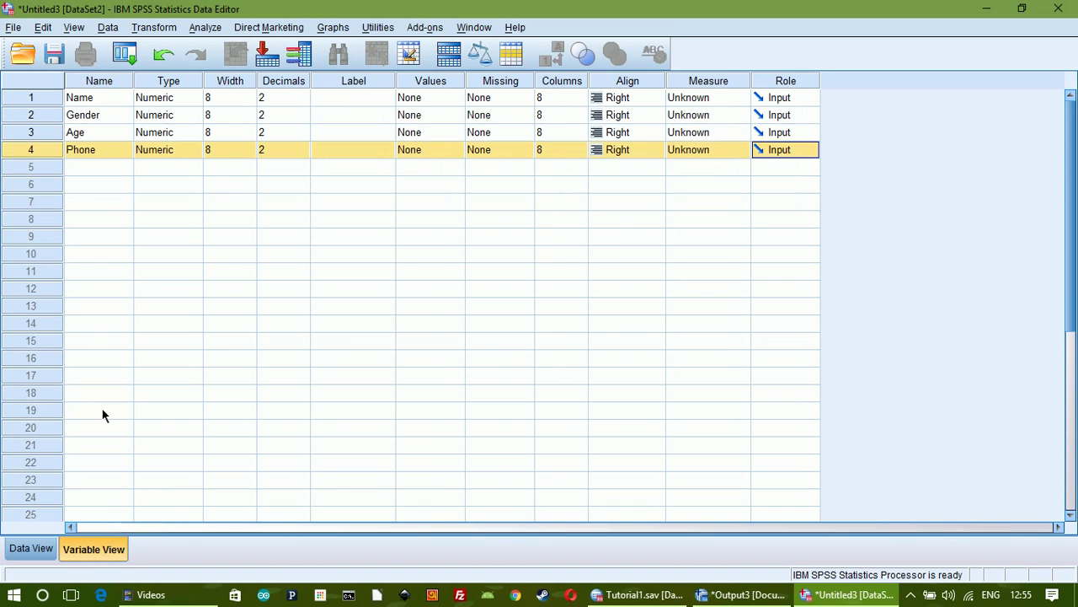
{"action": "left_click", "coordinate": [97, 98]}
{"action": "left_click", "coordinate": [172, 97]}
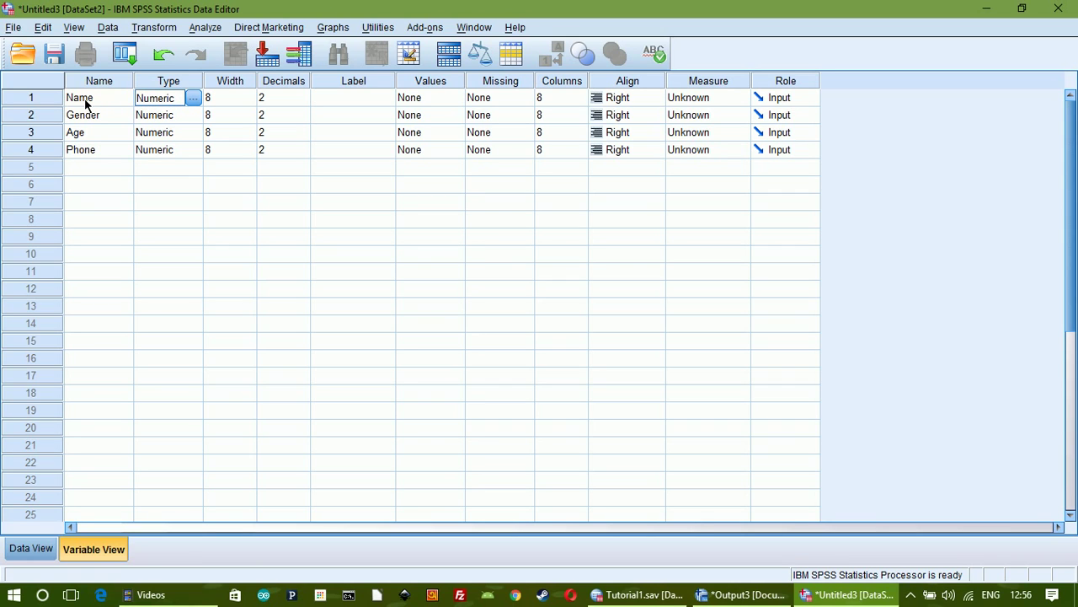
{"action": "left_click", "coordinate": [193, 99]}
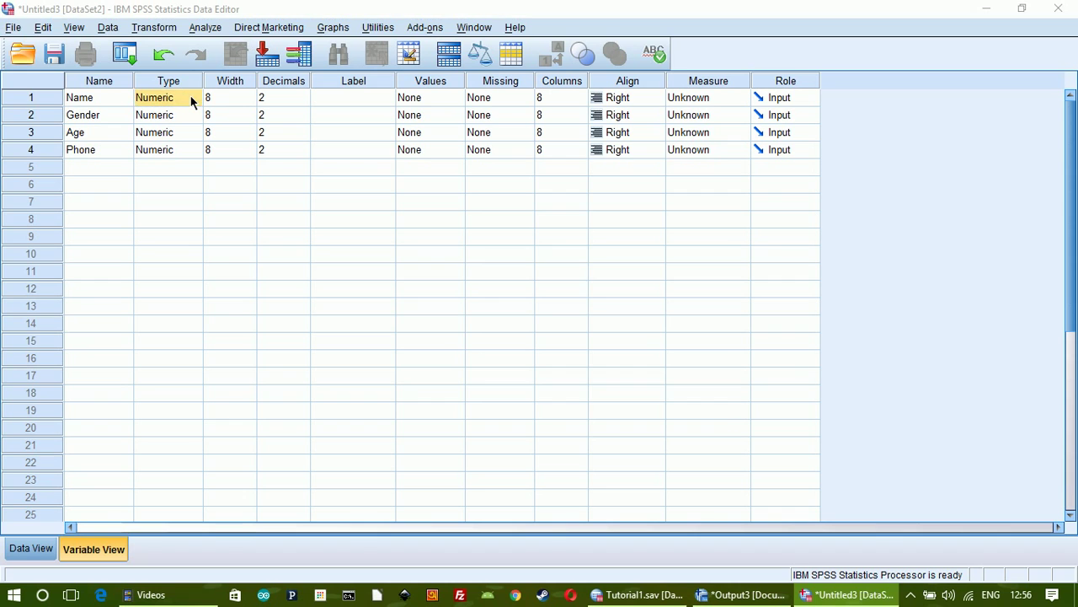
{"action": "left_click_drag", "start_coordinate": [412, 174], "coordinate": [340, 106]}
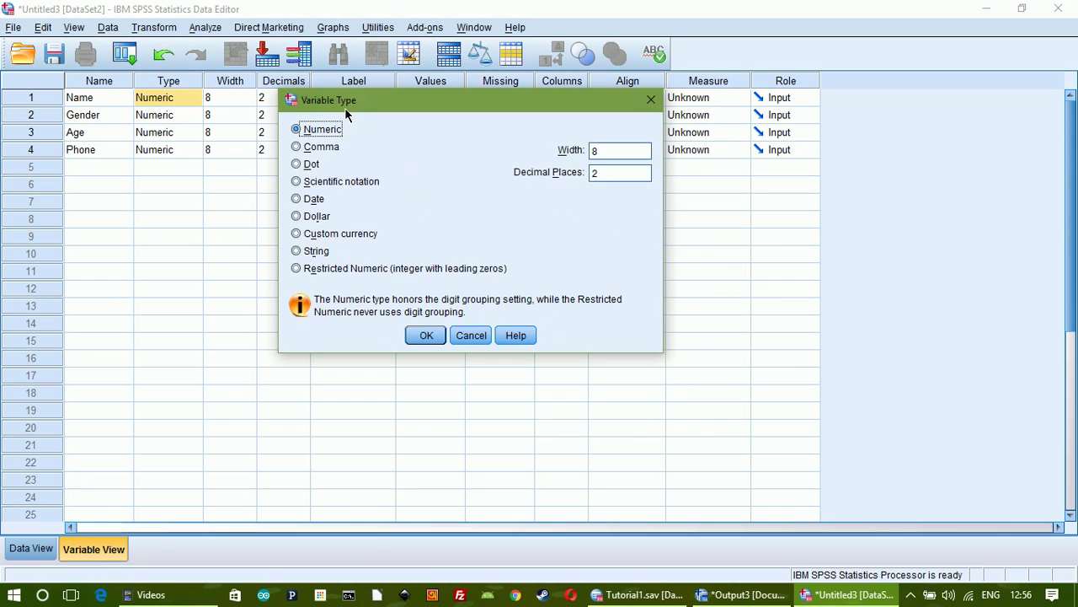
{"action": "left_click", "coordinate": [323, 252]}
{"action": "left_click", "coordinate": [421, 335]}
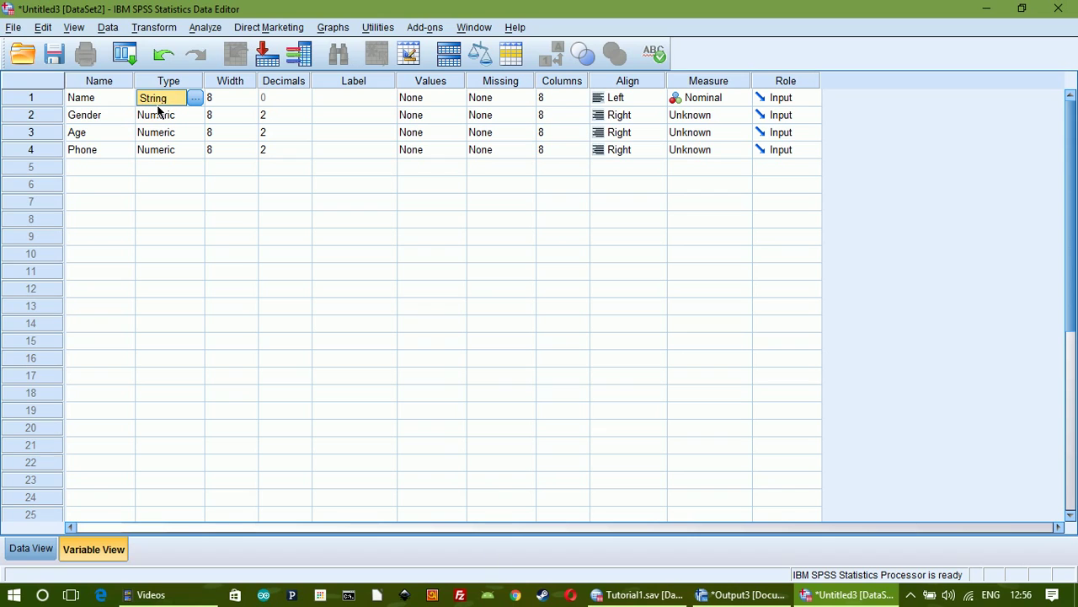
Change the Gender variable's type to String
{"action": "left_click", "coordinate": [160, 118]}
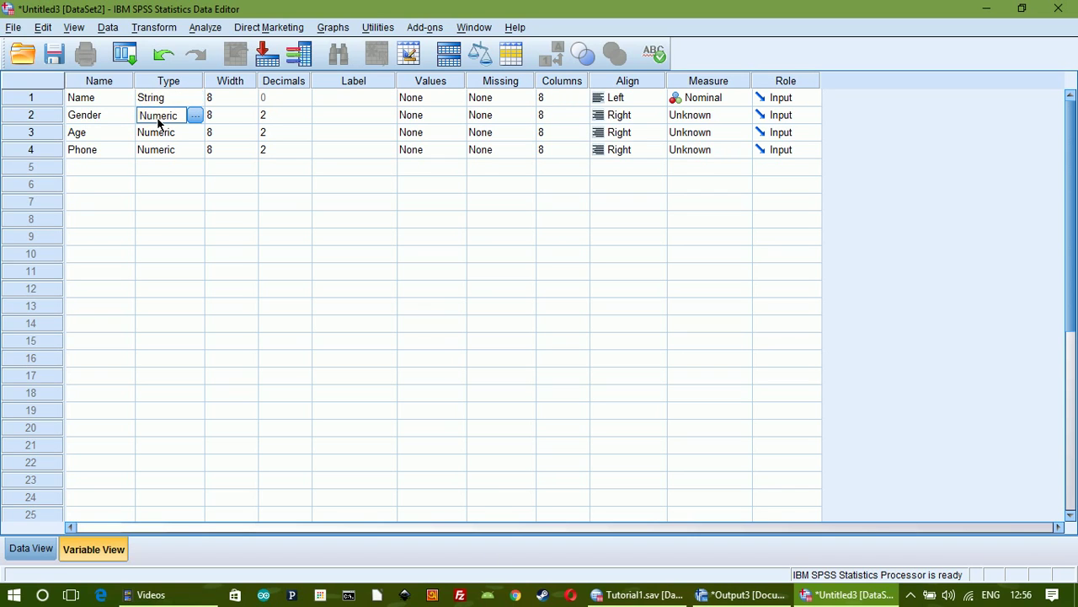
{"action": "left_click", "coordinate": [195, 115]}
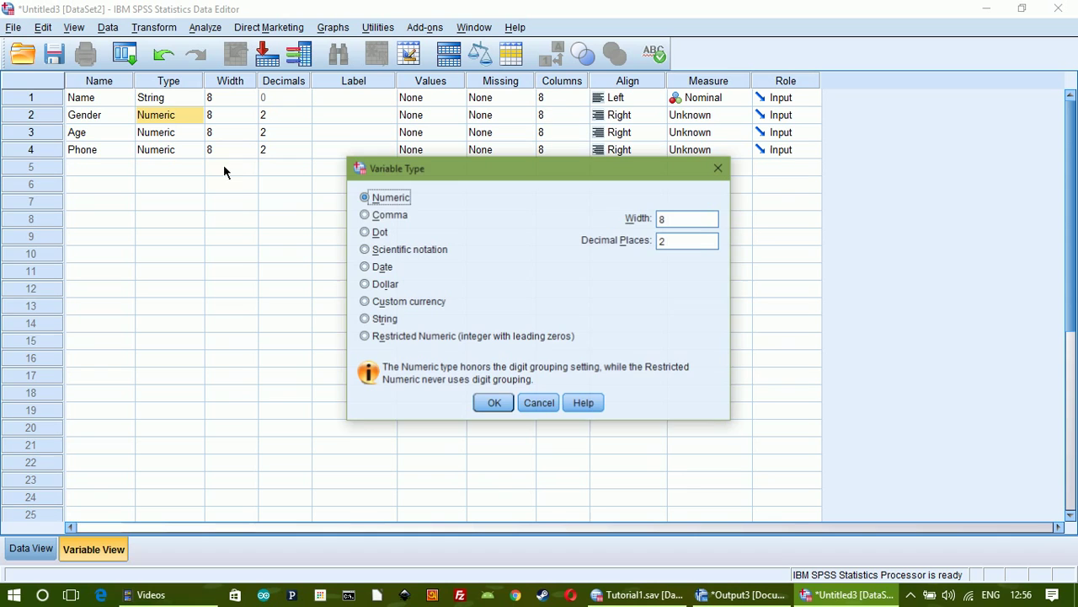
{"action": "left_click", "coordinate": [385, 319]}
{"action": "left_click", "coordinate": [497, 402]}
Change the Phone variable's type to Restricted Numeric (integer with leading zeros), leaving Age as Numeric
{"action": "left_click", "coordinate": [158, 134]}
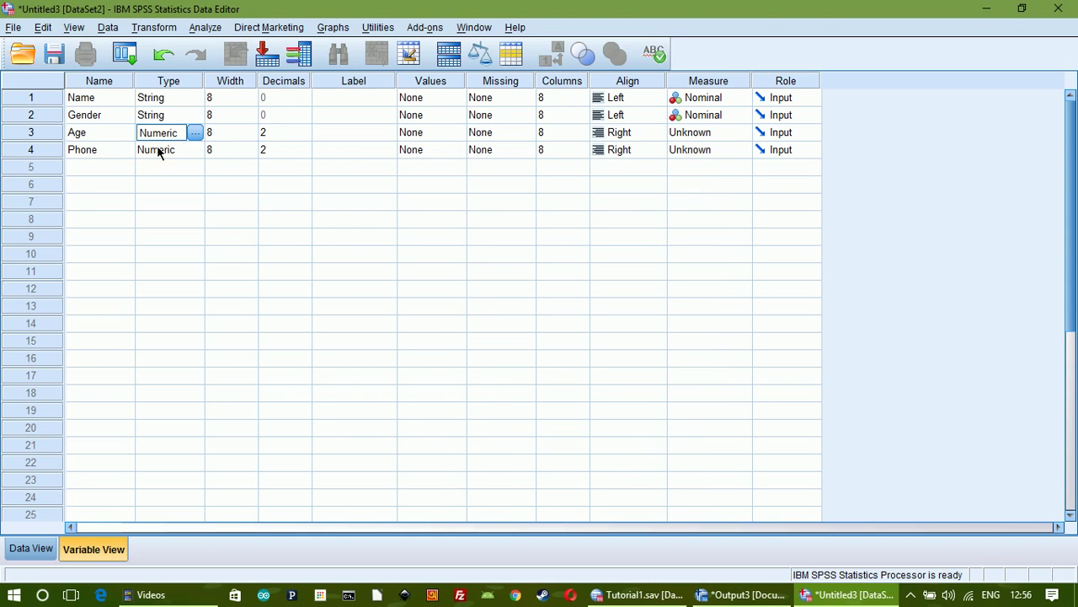
{"action": "left_click", "coordinate": [157, 151]}
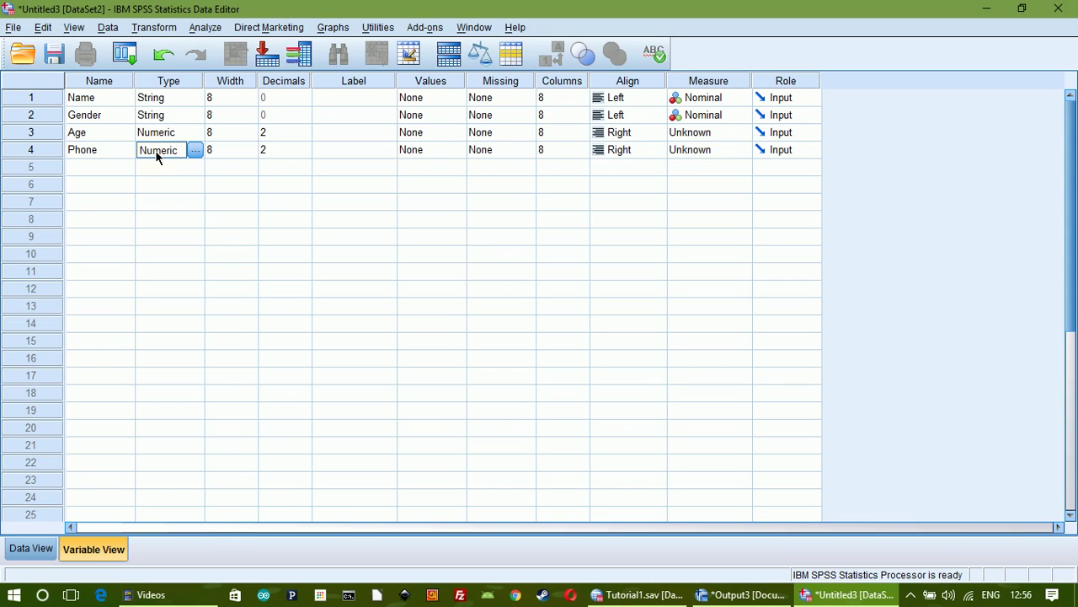
{"action": "left_click", "coordinate": [195, 151]}
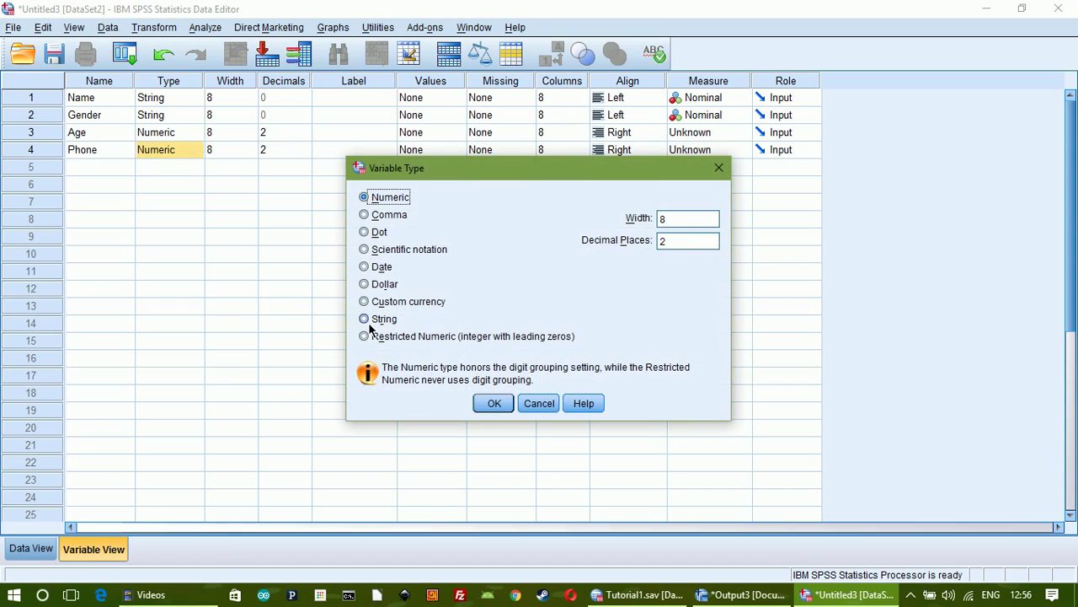
{"action": "left_click", "coordinate": [365, 337]}
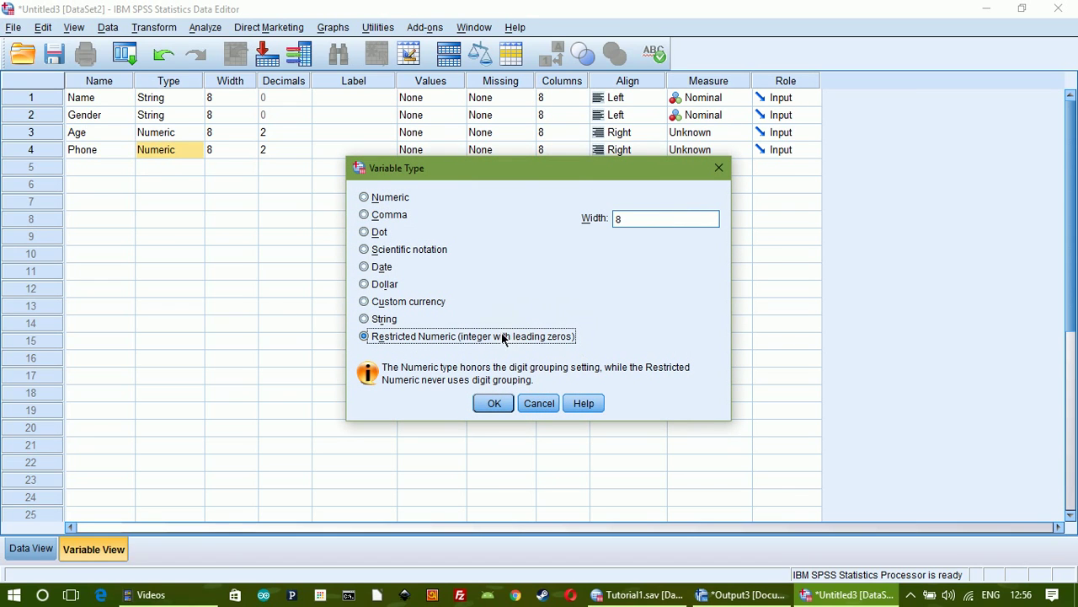
{"action": "left_click", "coordinate": [495, 404]}
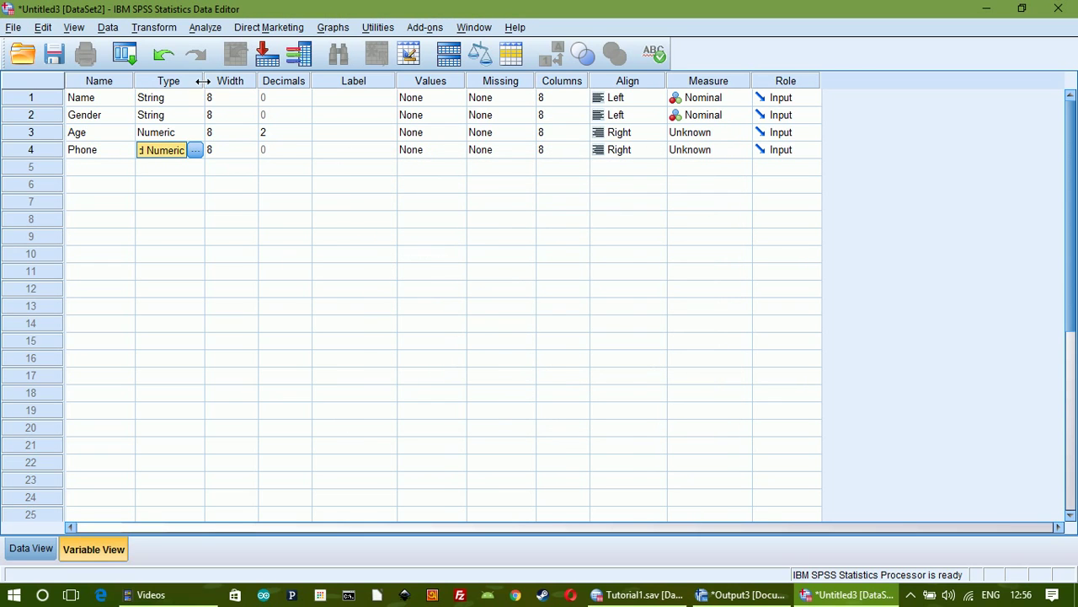
Widen the Type column and set the Phone variable's width to 11
{"action": "left_click_drag", "start_coordinate": [205, 82], "coordinate": [289, 113]}
{"action": "left_click", "coordinate": [321, 150]}
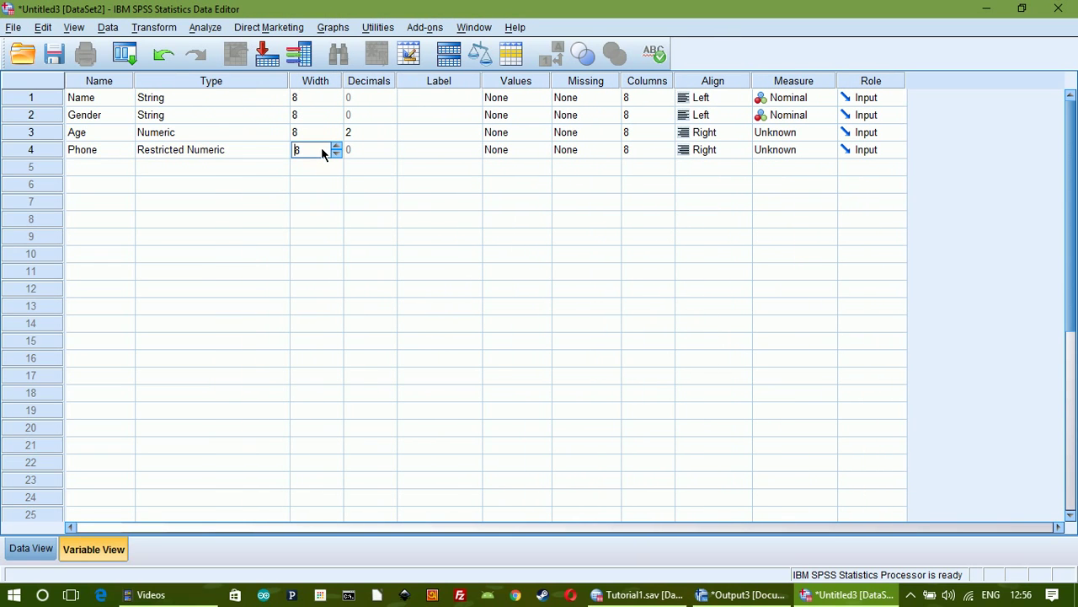
{"action": "left_click", "coordinate": [336, 147]}
{"action": "left_click", "coordinate": [337, 147]}
{"action": "left_click", "coordinate": [336, 146]}
{"action": "key", "text": "Tab"}
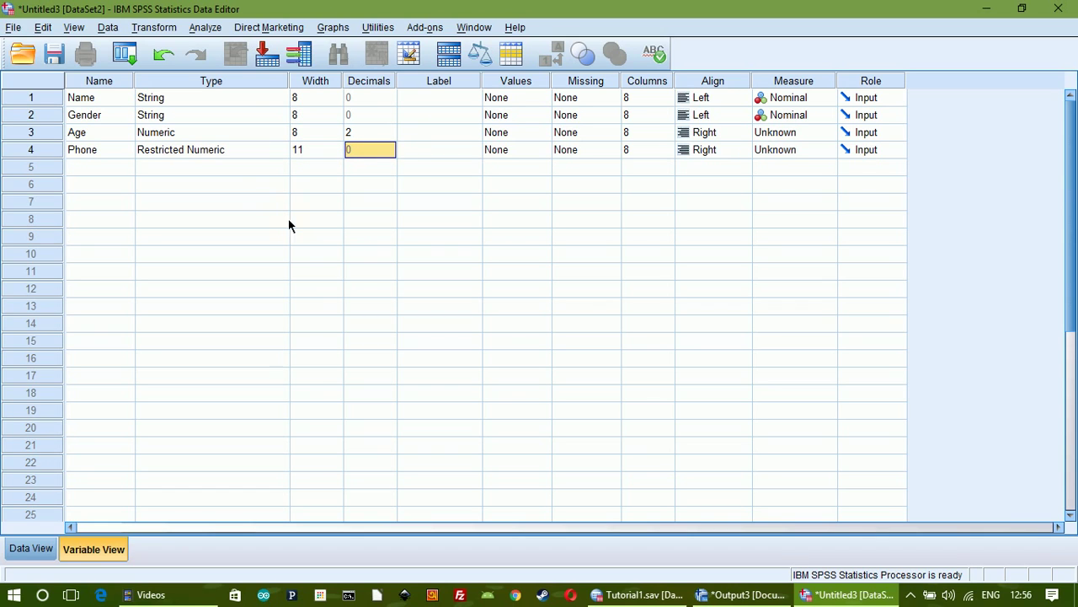
{"action": "left_click", "coordinate": [84, 79]}
{"action": "left_click", "coordinate": [188, 80]}
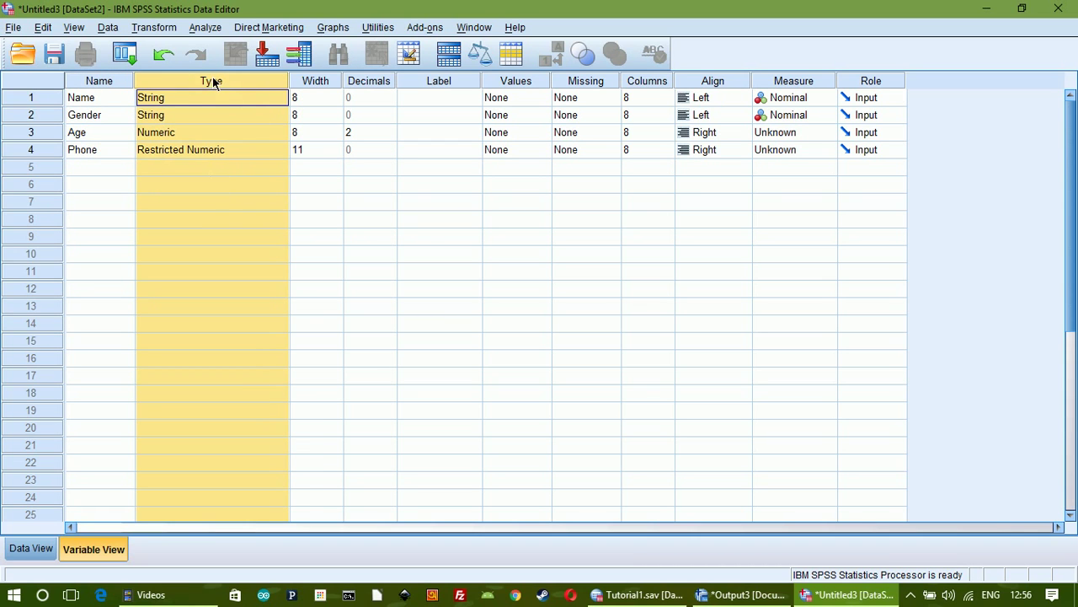
In Data View, fill in the first case with the person's name, gender Male and age 22
{"action": "left_click", "coordinate": [25, 552]}
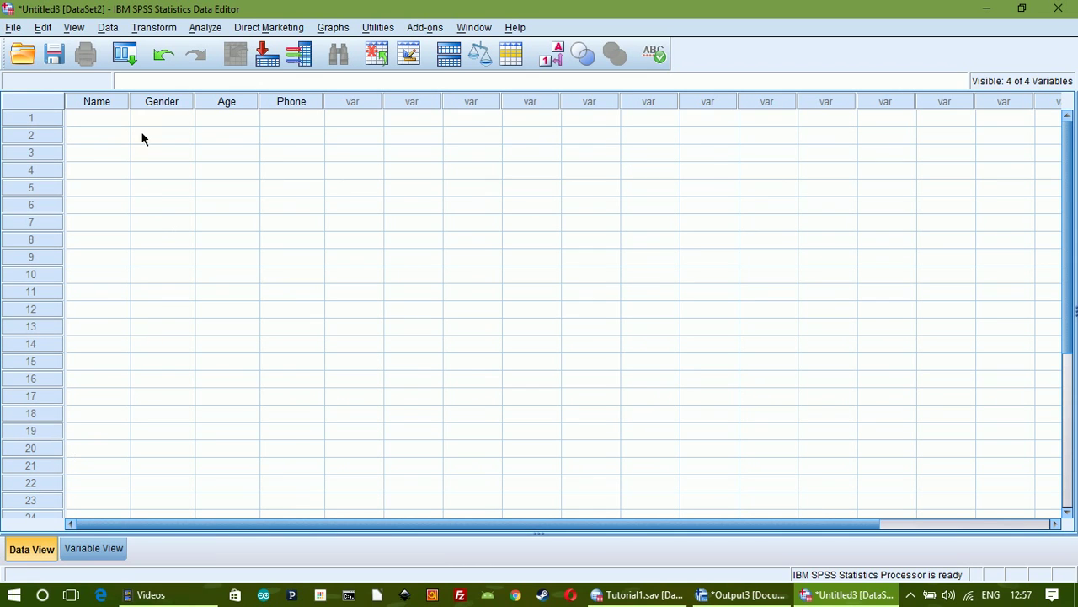
{"action": "left_click", "coordinate": [116, 122]}
{"action": "type", "text": "Saki"}
{"action": "key", "text": "Return"}
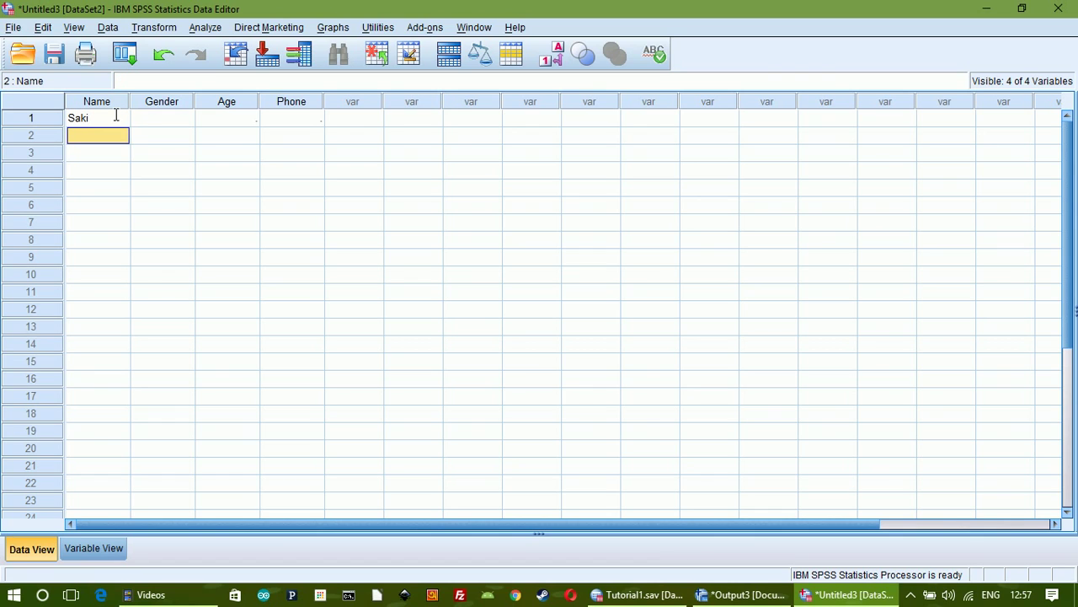
{"action": "left_click", "coordinate": [155, 119]}
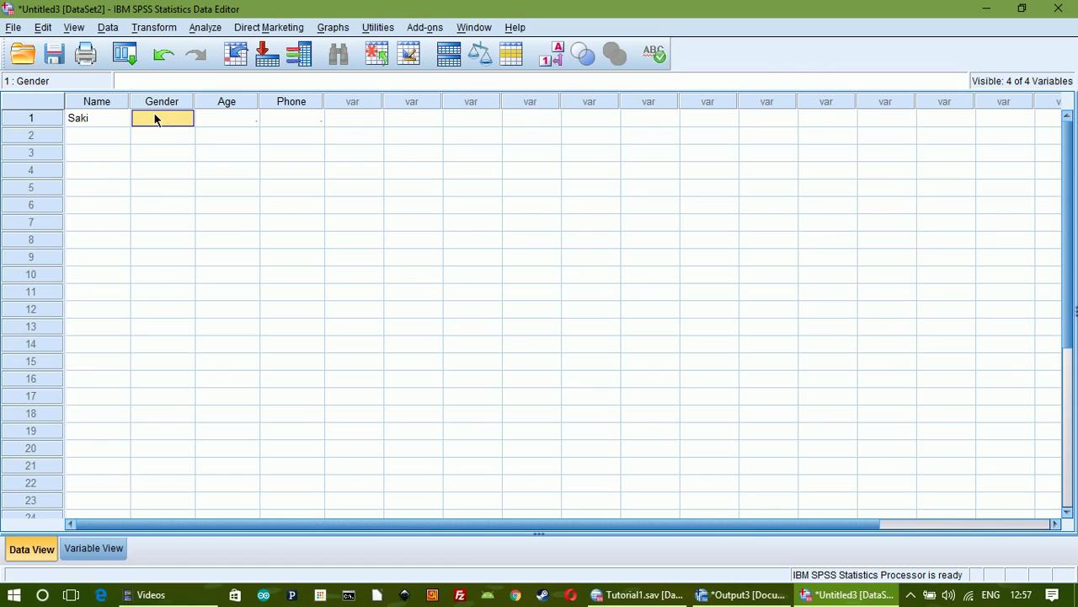
{"action": "type", "text": "Male"}
{"action": "key", "text": "Tab"}
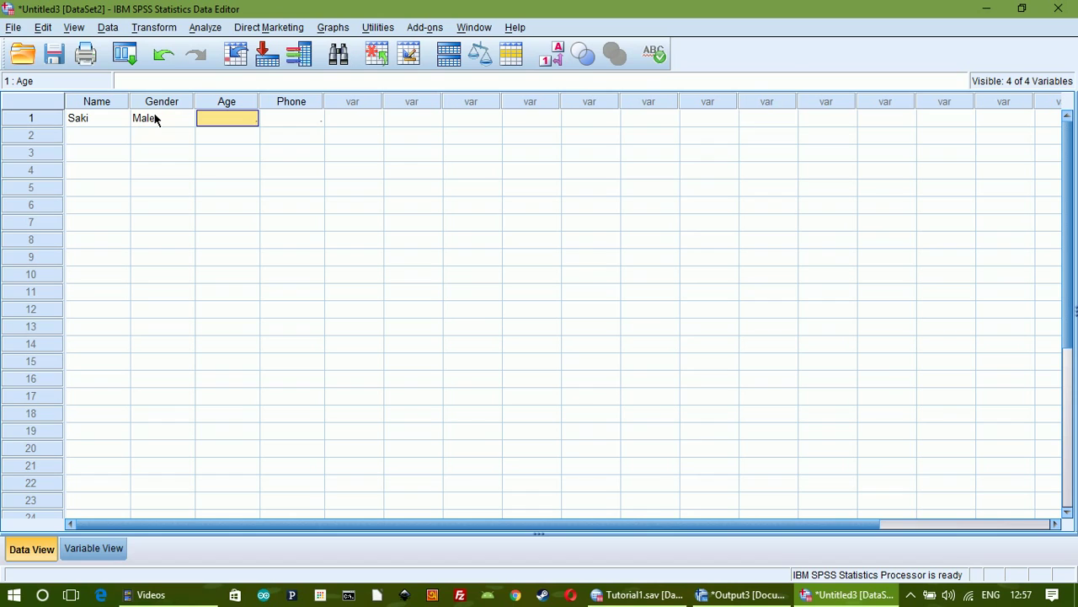
{"action": "type", "text": "22"}
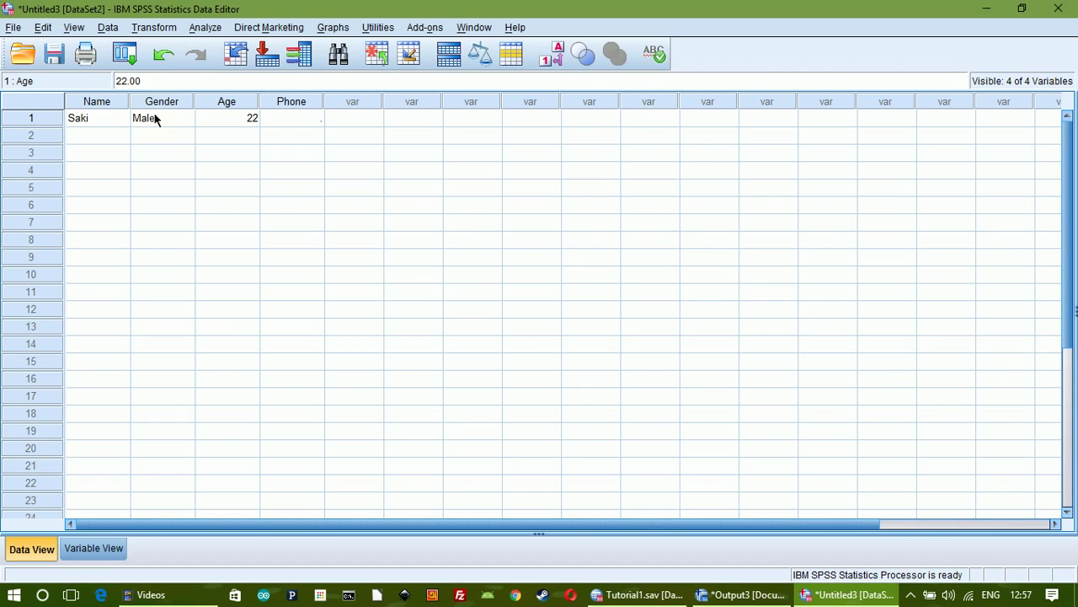
{"action": "key", "text": "Tab"}
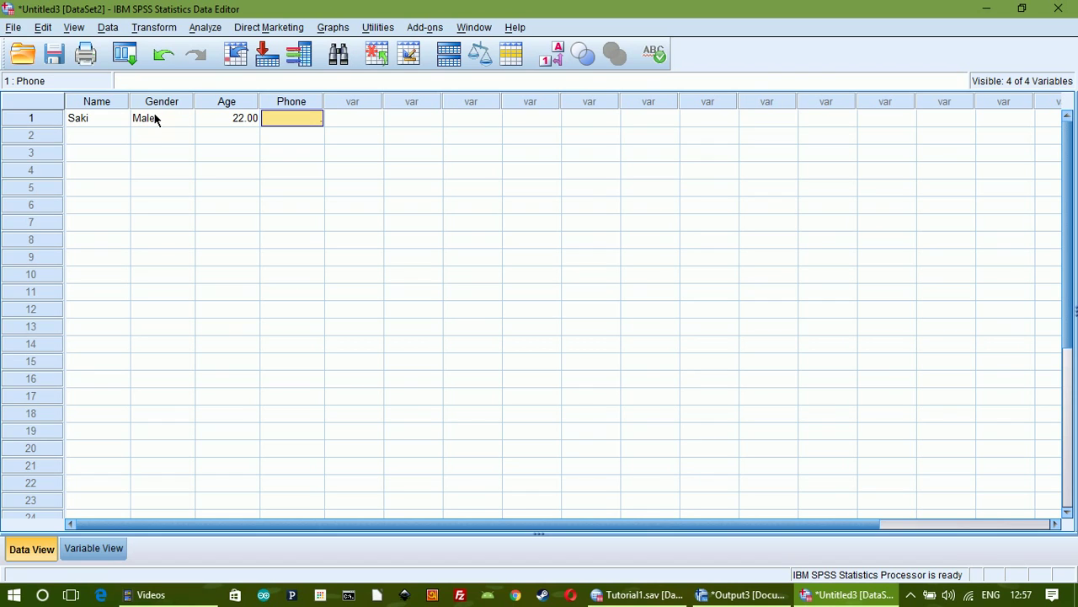
Set the Age variable's decimals to 0 in Variable View
{"action": "double_click", "coordinate": [227, 101]}
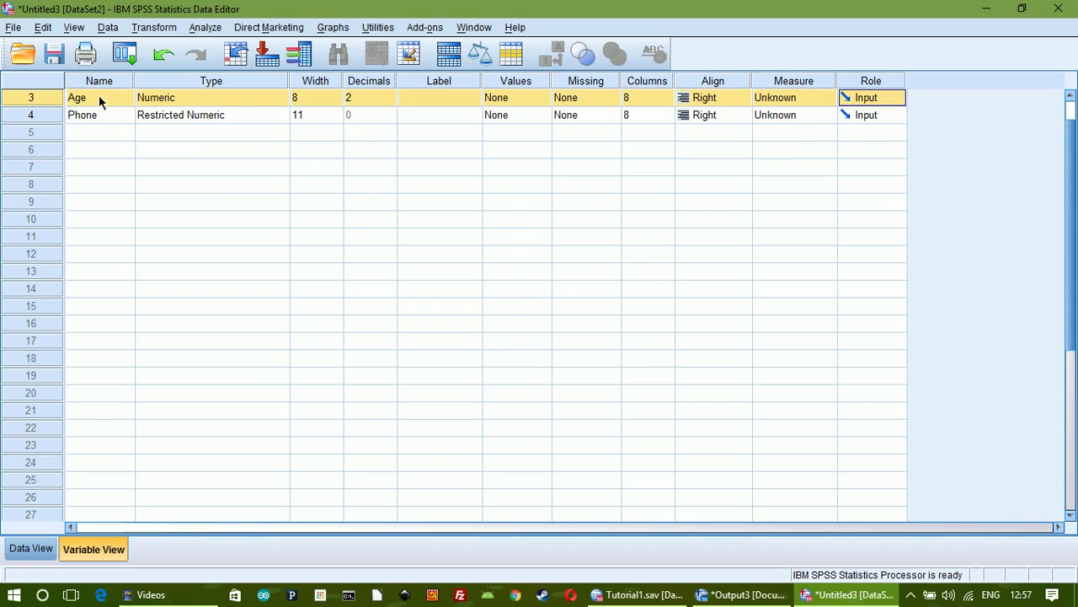
{"action": "left_click", "coordinate": [83, 99]}
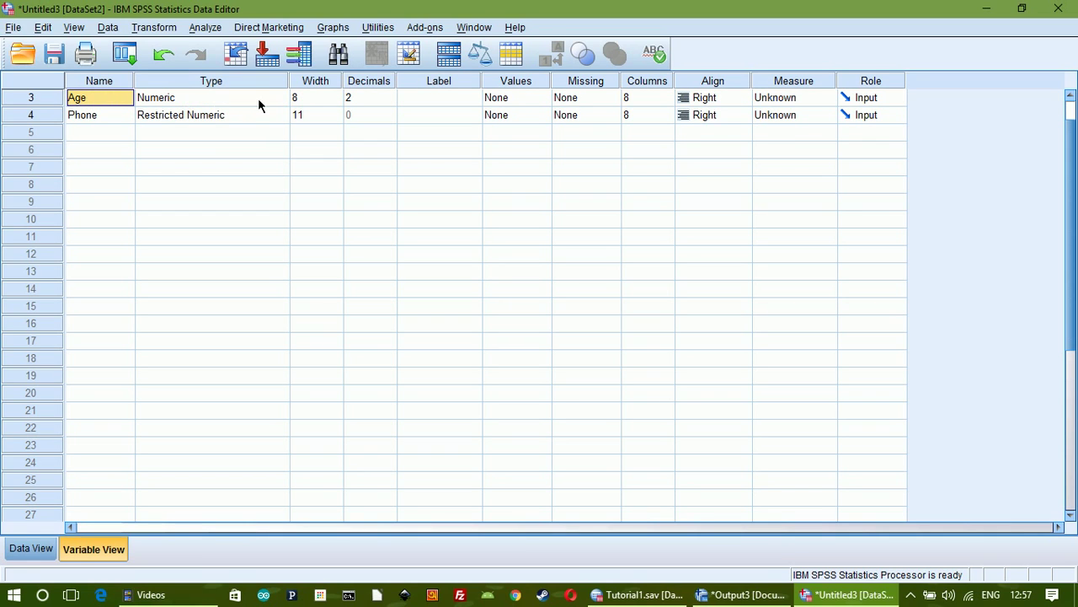
{"action": "left_click", "coordinate": [364, 96]}
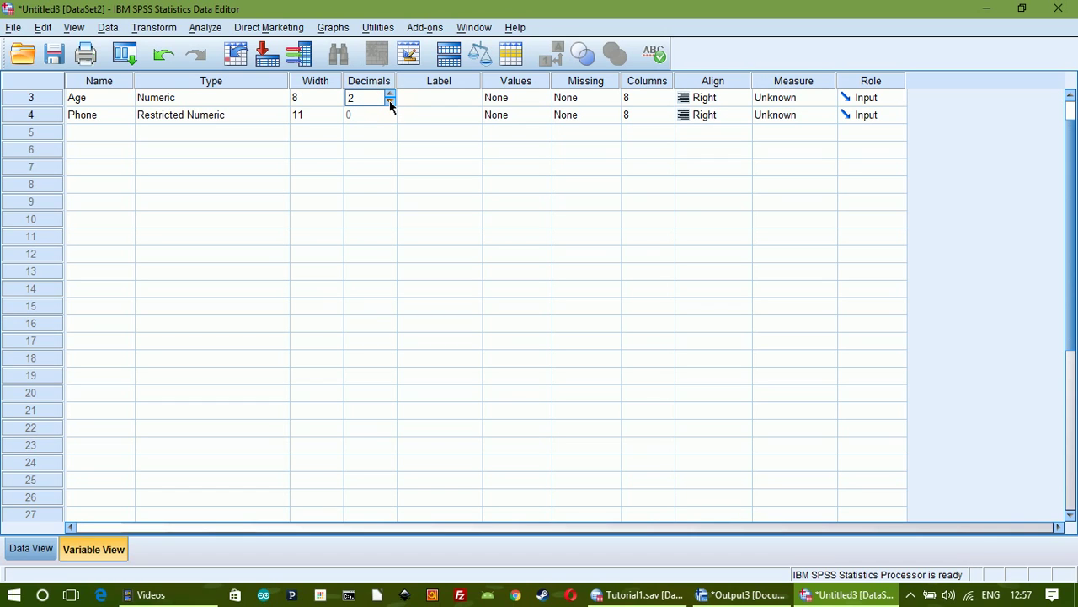
{"action": "left_click", "coordinate": [388, 101]}
{"action": "left_click", "coordinate": [388, 101]}
{"action": "left_click", "coordinate": [188, 411]}
In Data View, widen the Phone column and enter the first case's phone number
{"action": "left_click", "coordinate": [52, 545]}
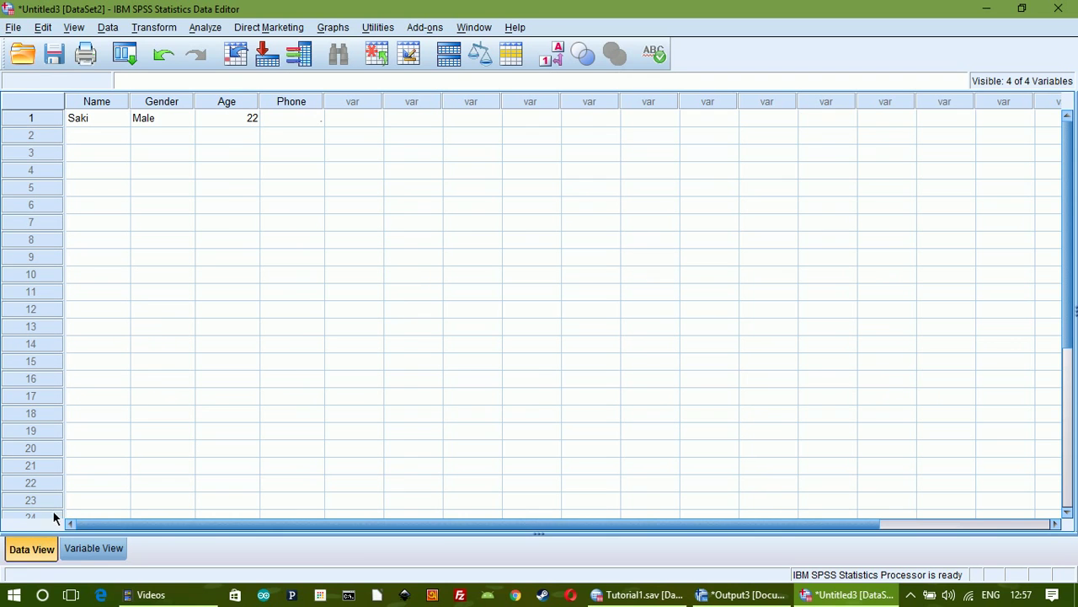
{"action": "left_click", "coordinate": [236, 119]}
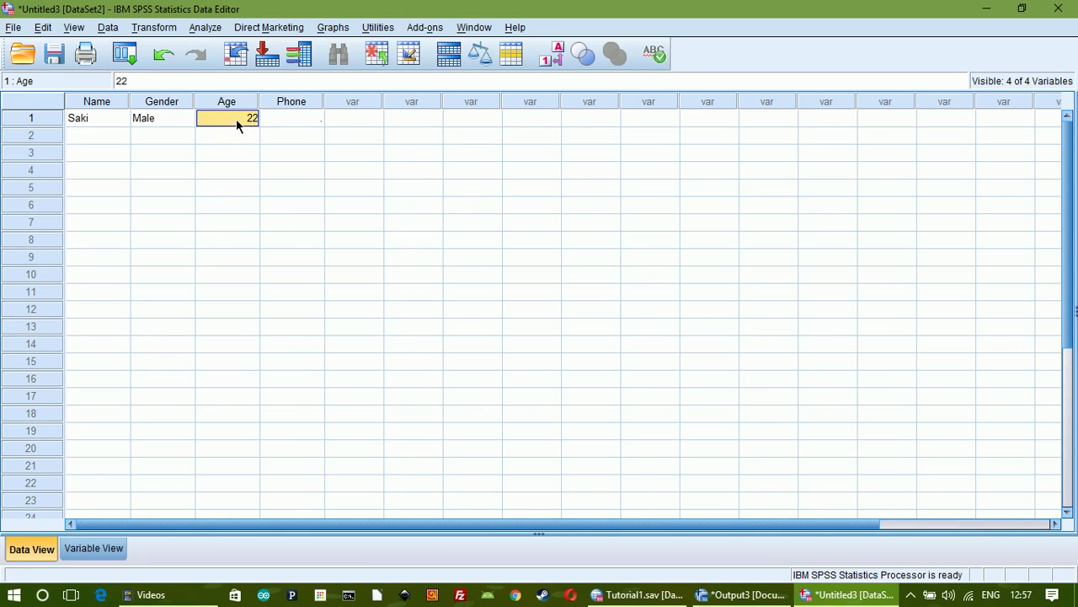
{"action": "left_click", "coordinate": [299, 115]}
{"action": "left_click_drag", "start_coordinate": [323, 101], "coordinate": [359, 101]}
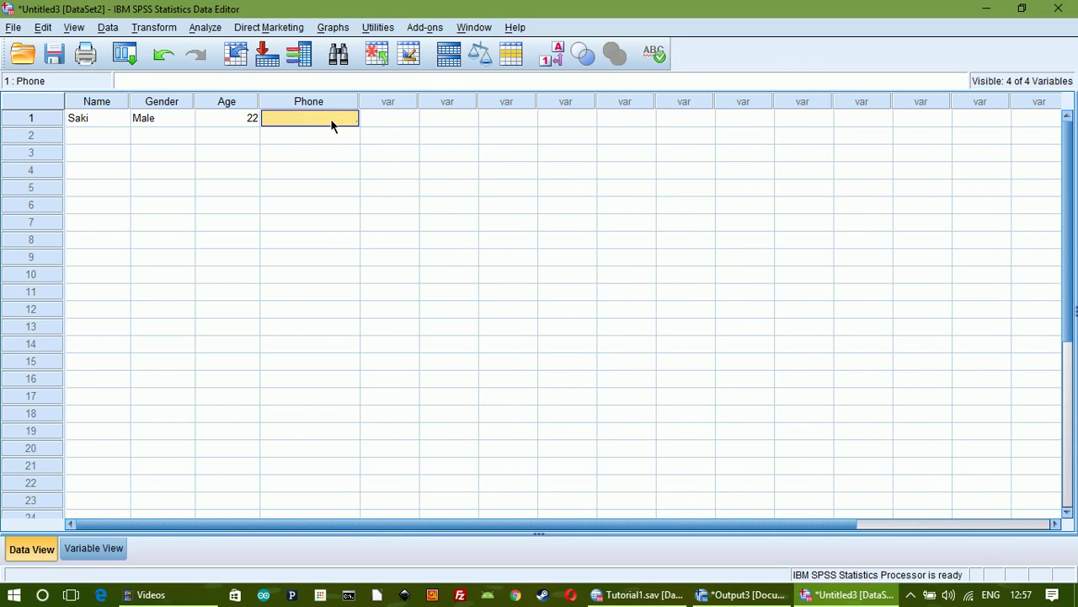
{"action": "type", "text": "00000001777"}
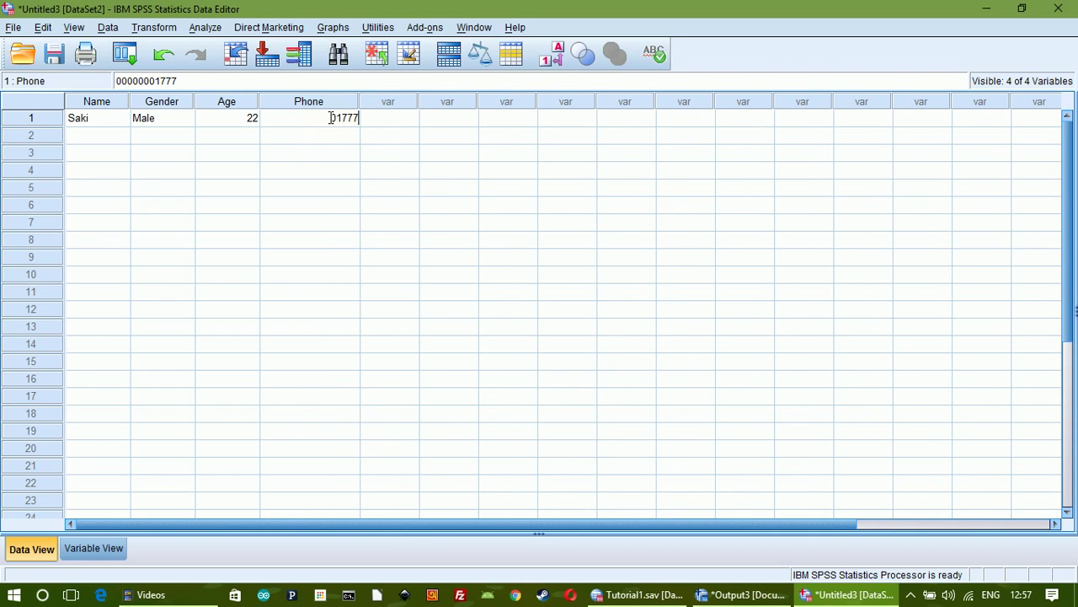
{"action": "type", "text": "777777"}
{"action": "key", "text": "Return"}
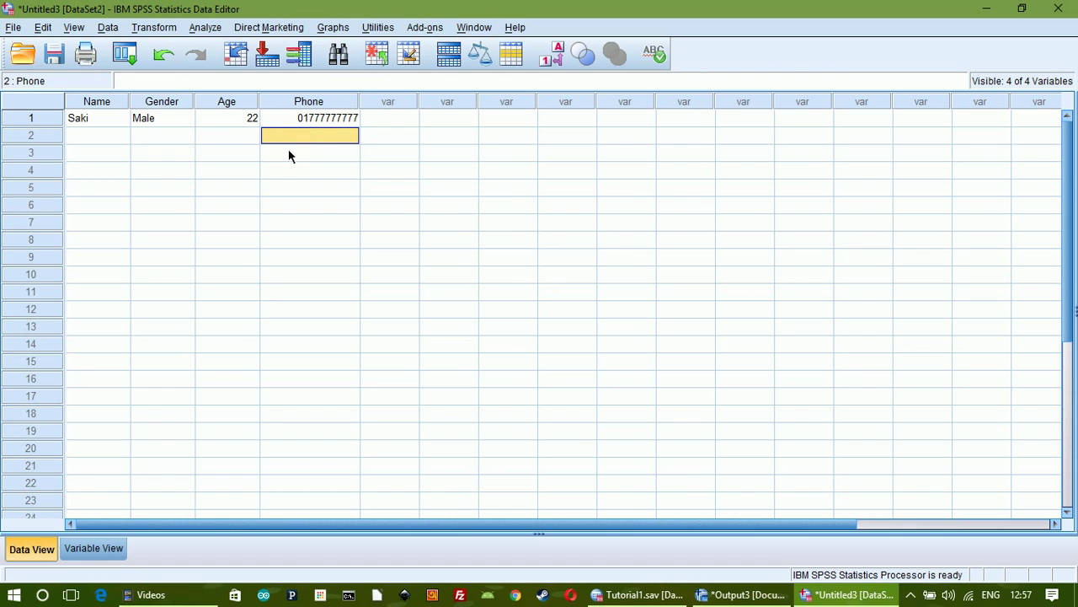
{"action": "left_click", "coordinate": [307, 123]}
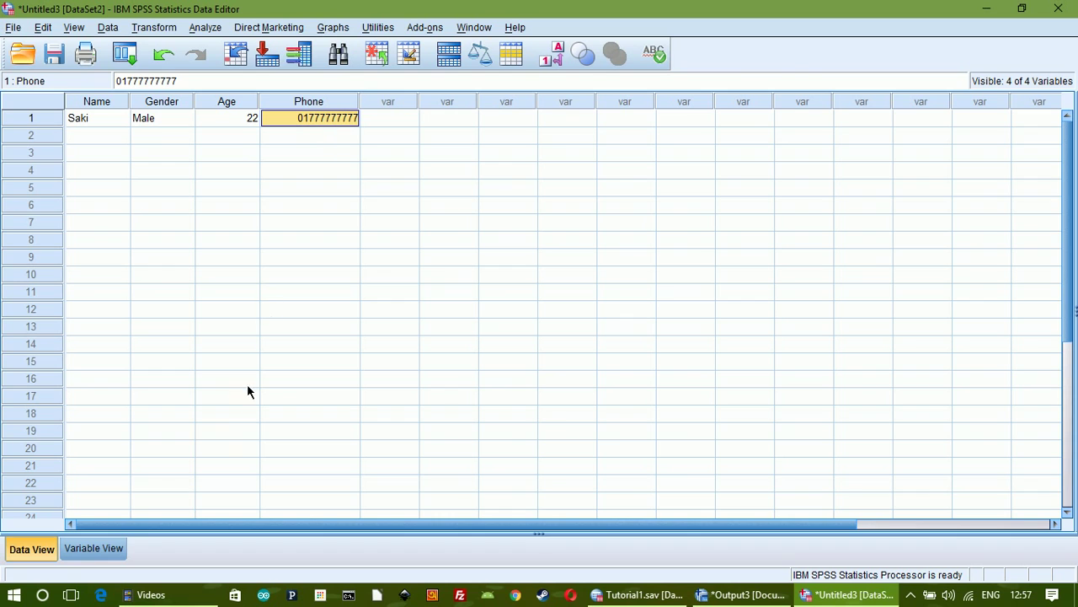
In Variable View, choose Left alignment and the Nominal measure for the Name variable
{"action": "left_click", "coordinate": [89, 549]}
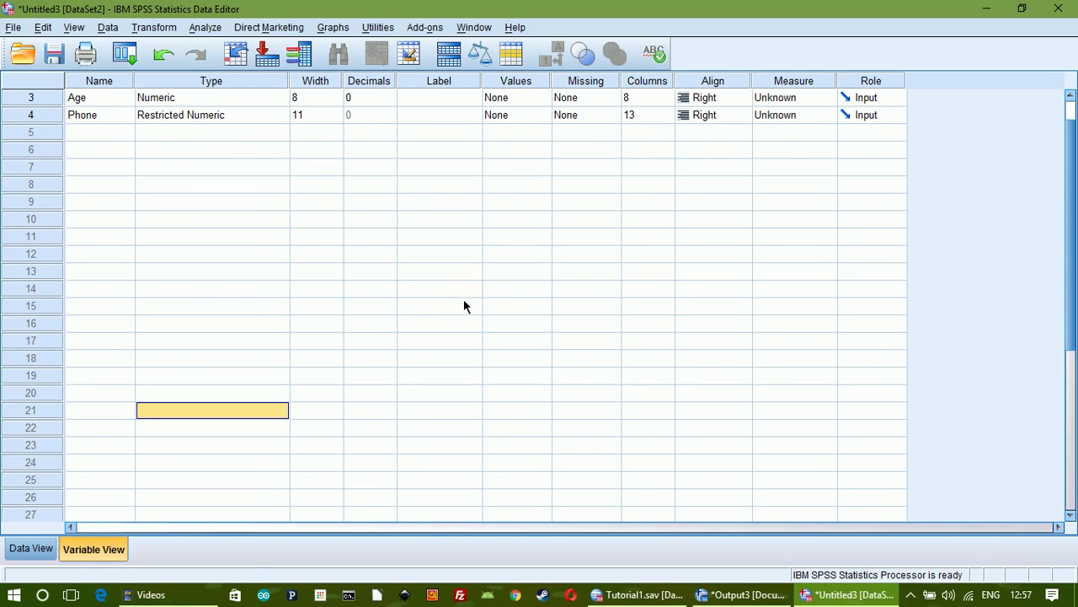
{"action": "scroll", "coordinate": [463, 306], "scroll_direction": "up", "scroll_amount": 1}
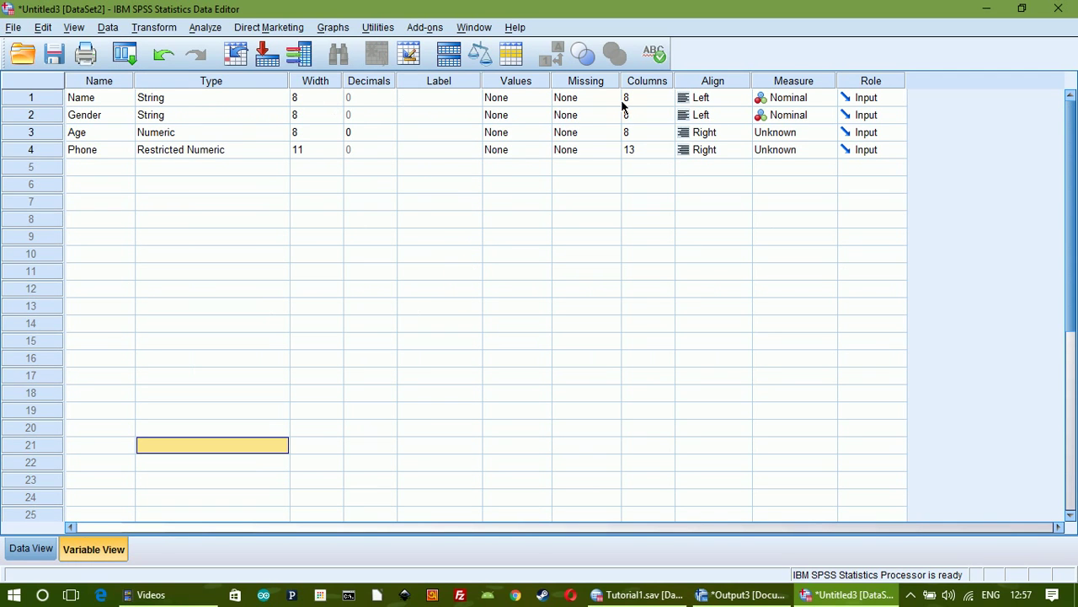
{"action": "left_click", "coordinate": [715, 101]}
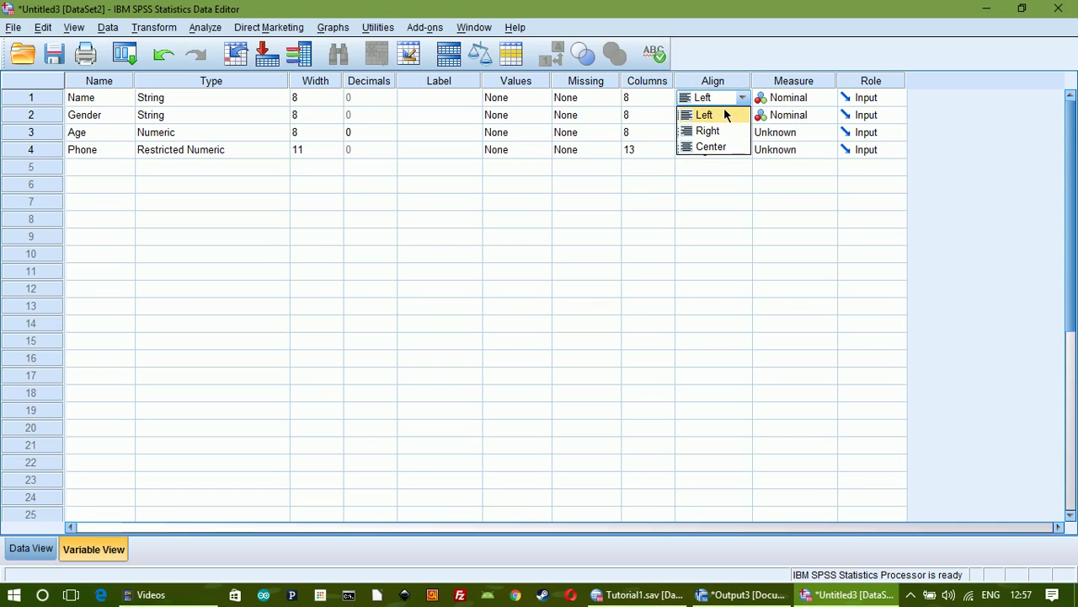
{"action": "left_click", "coordinate": [712, 98]}
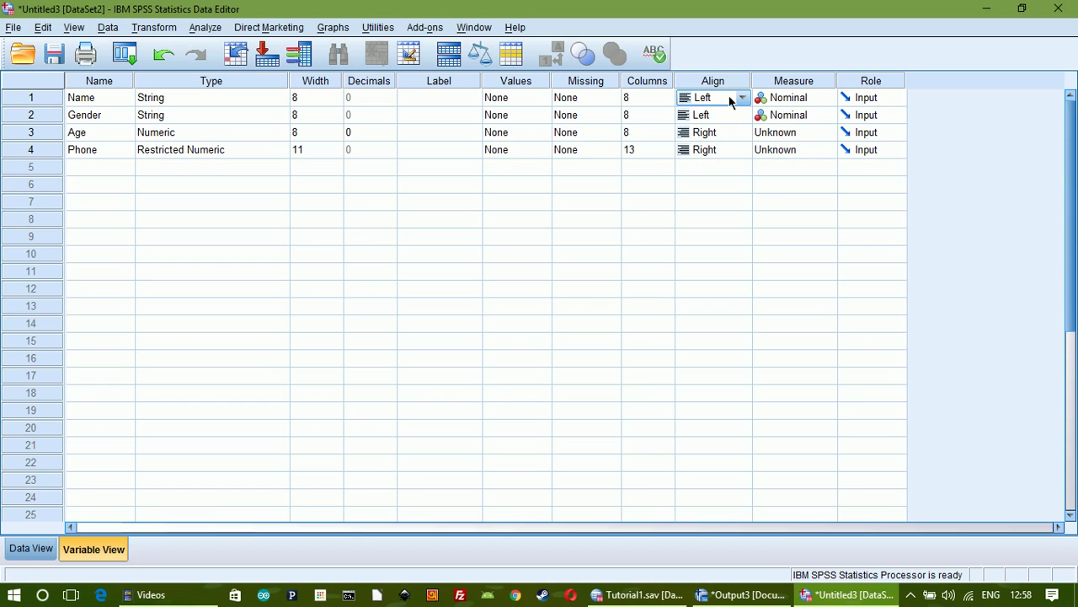
{"action": "left_click", "coordinate": [800, 98]}
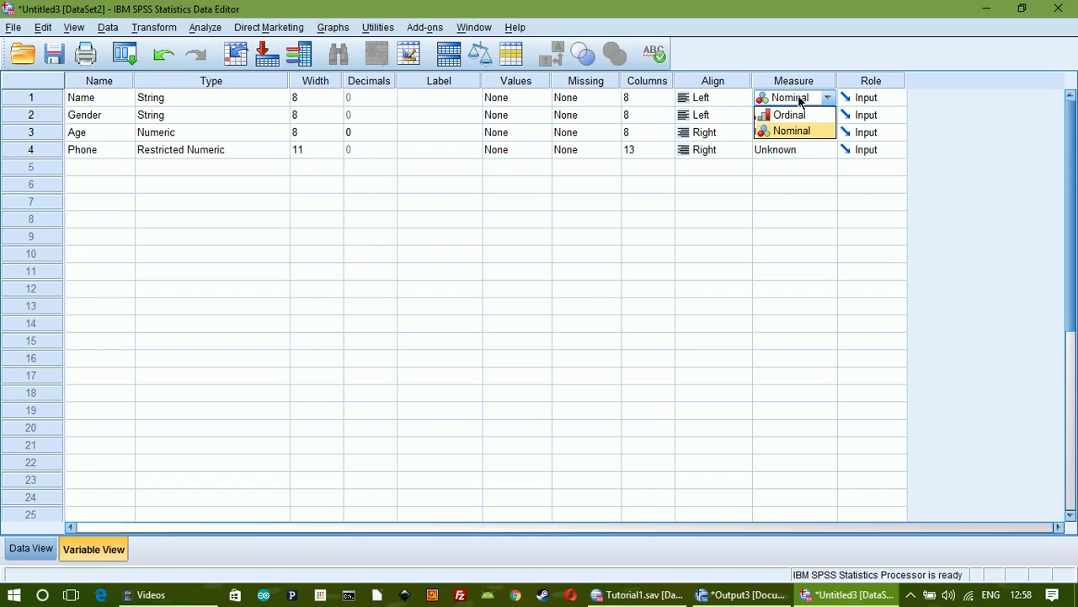
{"action": "left_click", "coordinate": [792, 131]}
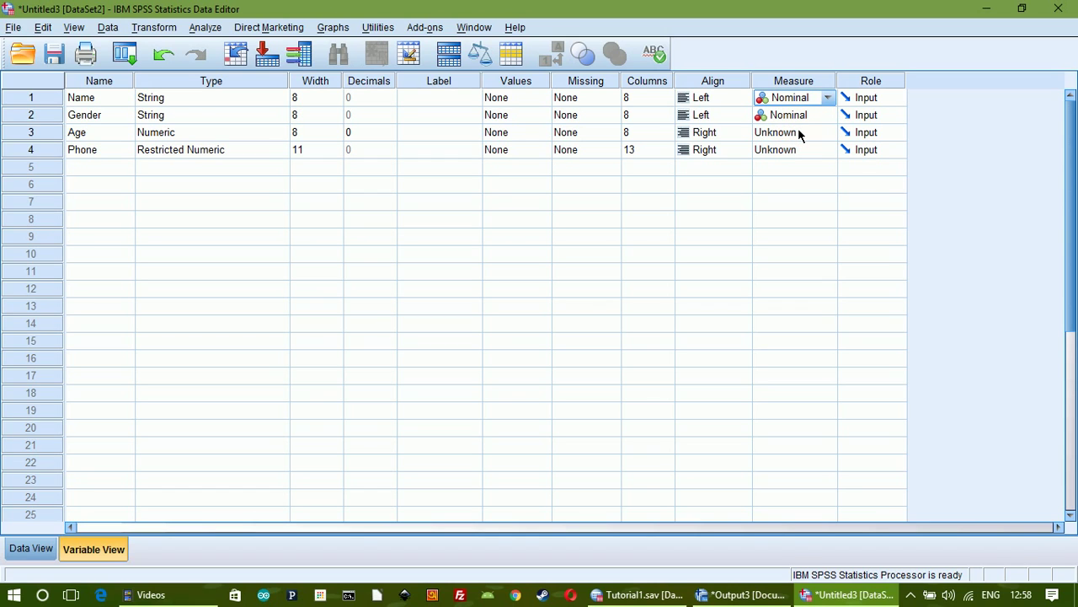
Set the measure to Scale for the Age variable and Nominal for the Phone variable
{"action": "left_click", "coordinate": [799, 133]}
{"action": "left_click", "coordinate": [784, 151]}
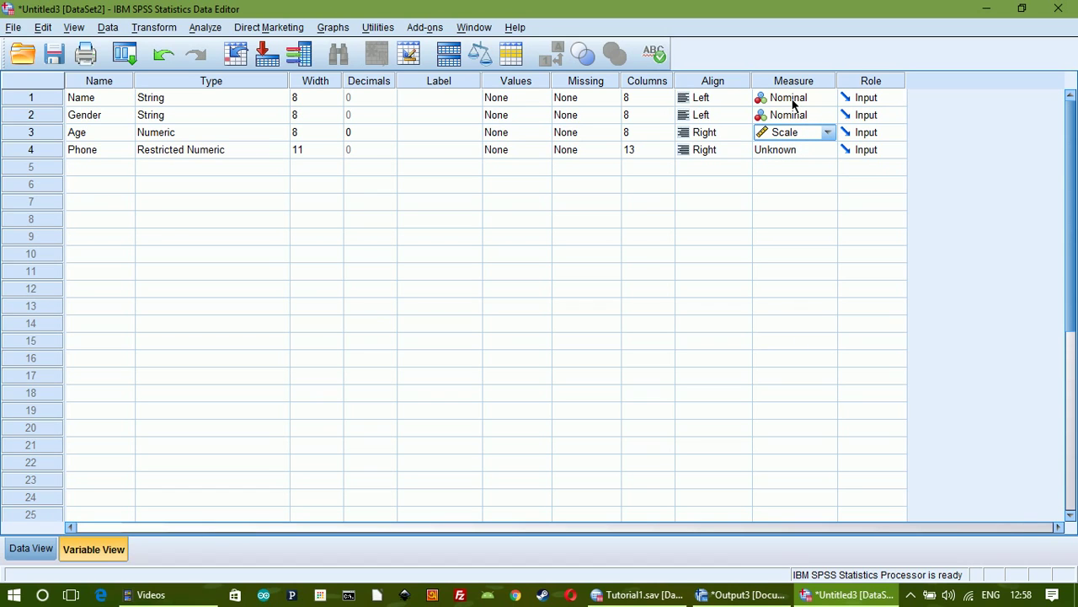
{"action": "left_click", "coordinate": [799, 149]}
{"action": "left_click", "coordinate": [788, 203]}
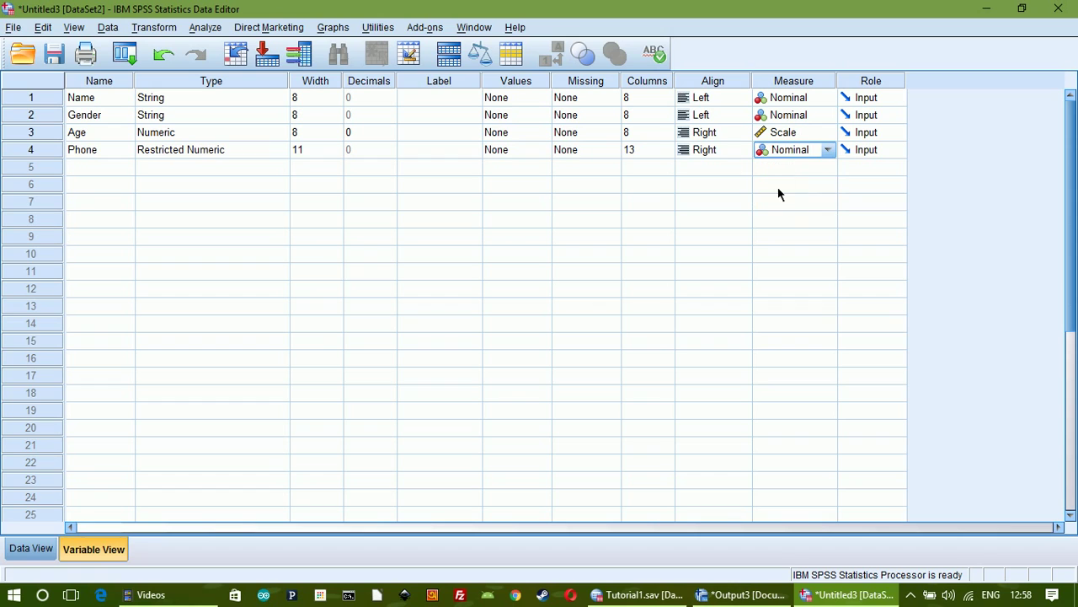
{"action": "left_click", "coordinate": [789, 135]}
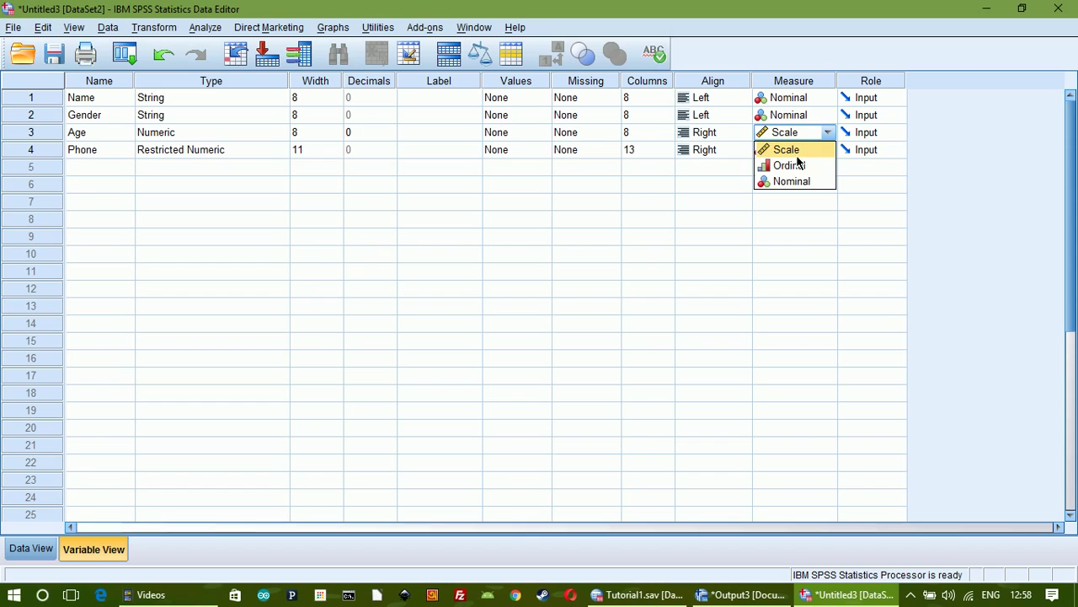
{"action": "left_click", "coordinate": [770, 150]}
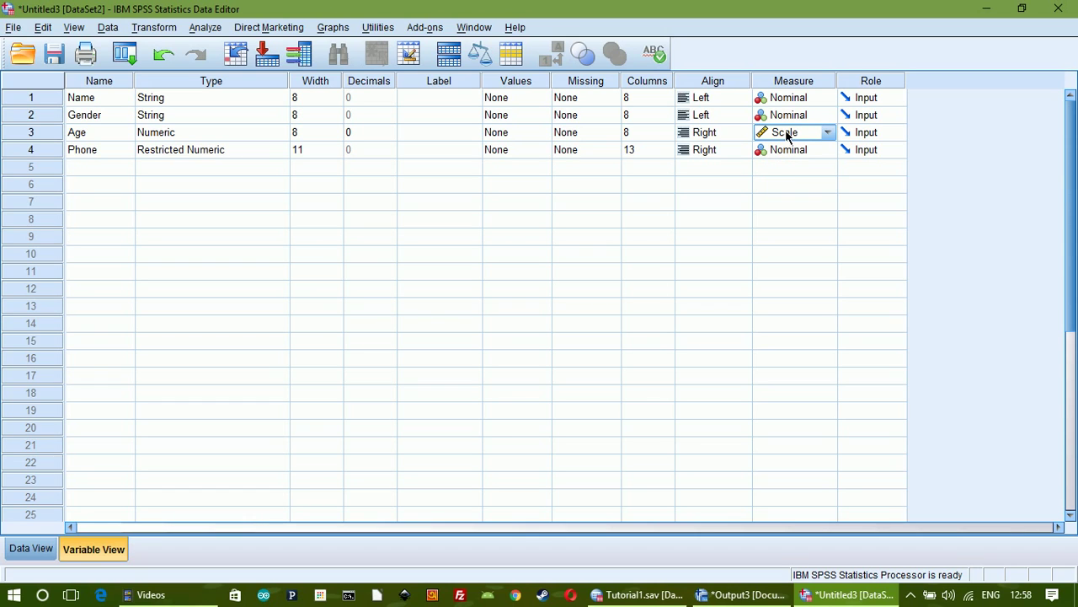
Choose Input as the Name variable's role
{"action": "left_click", "coordinate": [884, 98]}
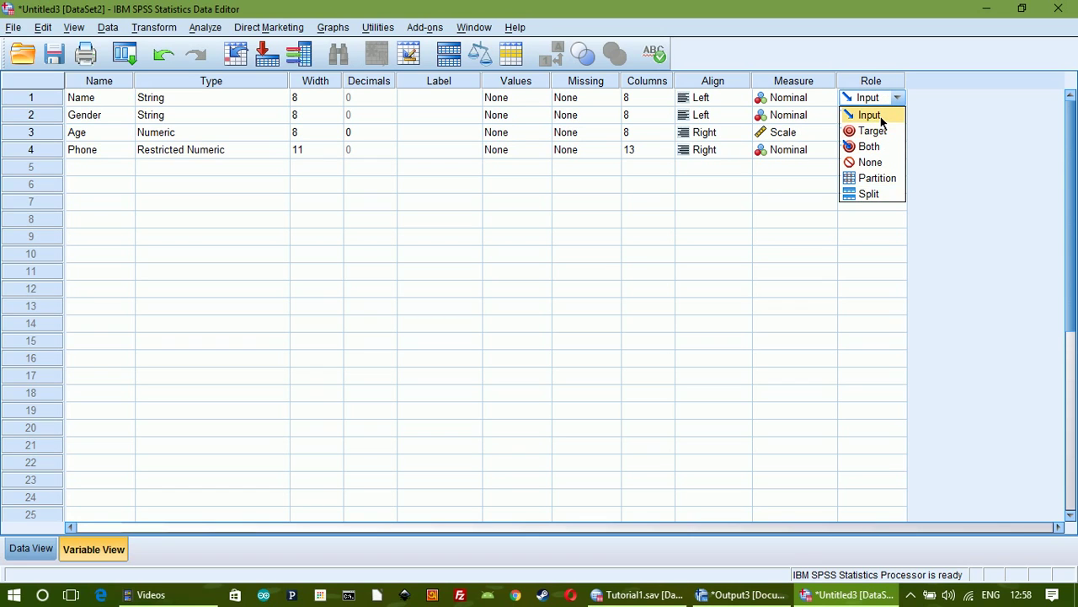
{"action": "left_click", "coordinate": [881, 114]}
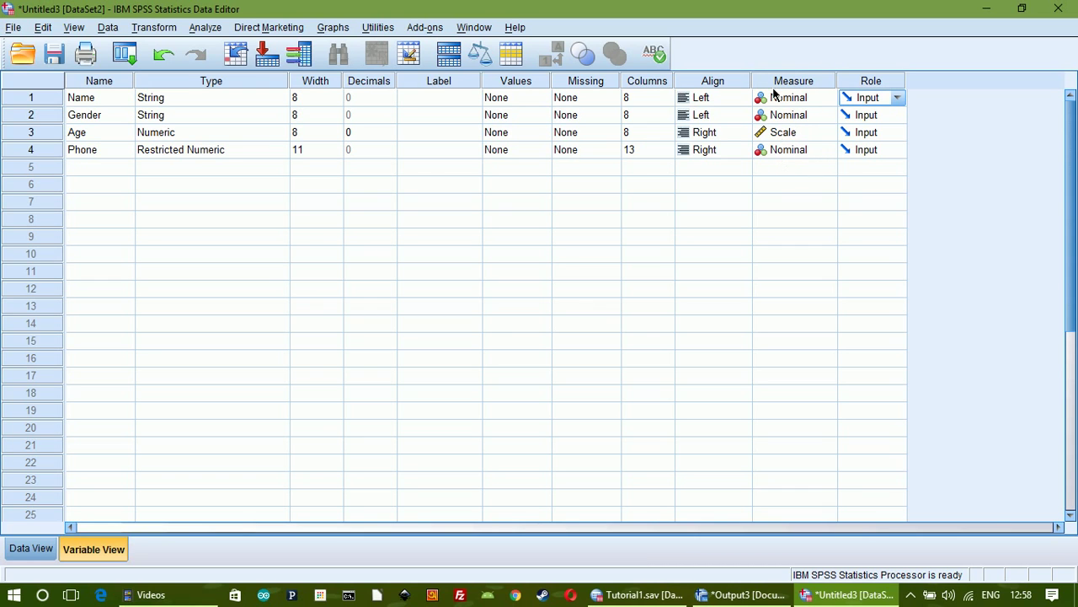
In Data View, fill in the second case with the person's name, gender Male, age 12 and a phone number
{"action": "left_click", "coordinate": [31, 549]}
{"action": "left_click", "coordinate": [119, 137]}
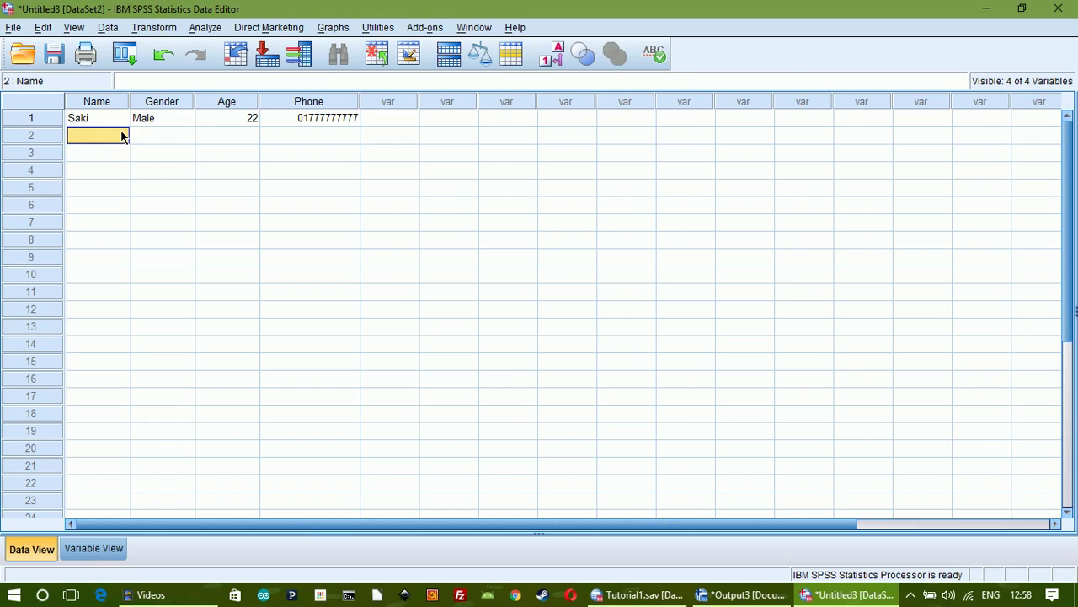
{"action": "type", "text": "Hasib"}
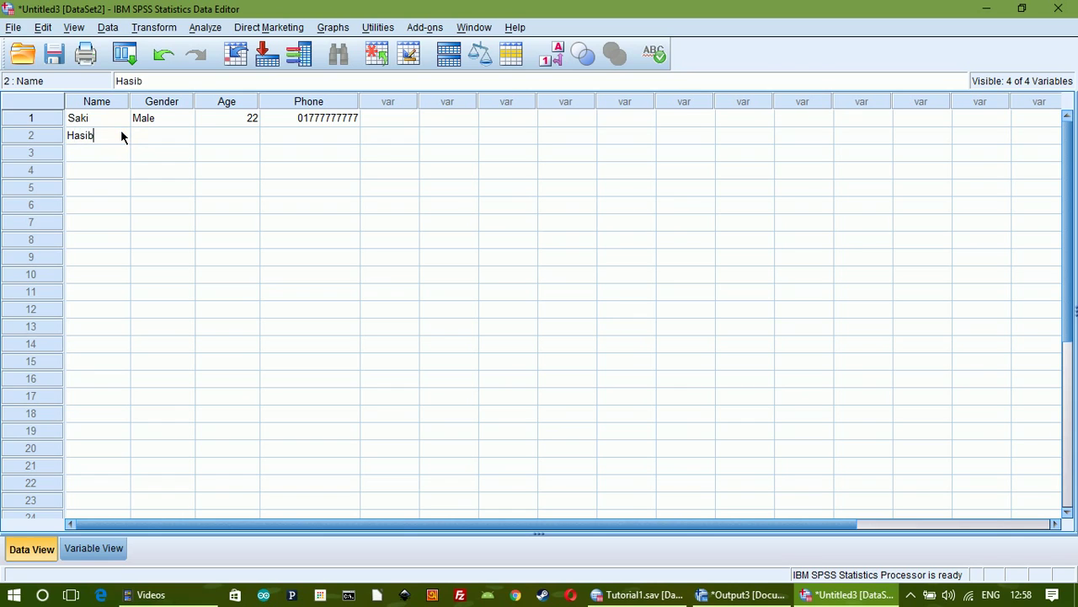
{"action": "key", "text": "Tab"}
{"action": "type", "text": "Male"}
{"action": "key", "text": "Tab"}
{"action": "type", "text": "12"}
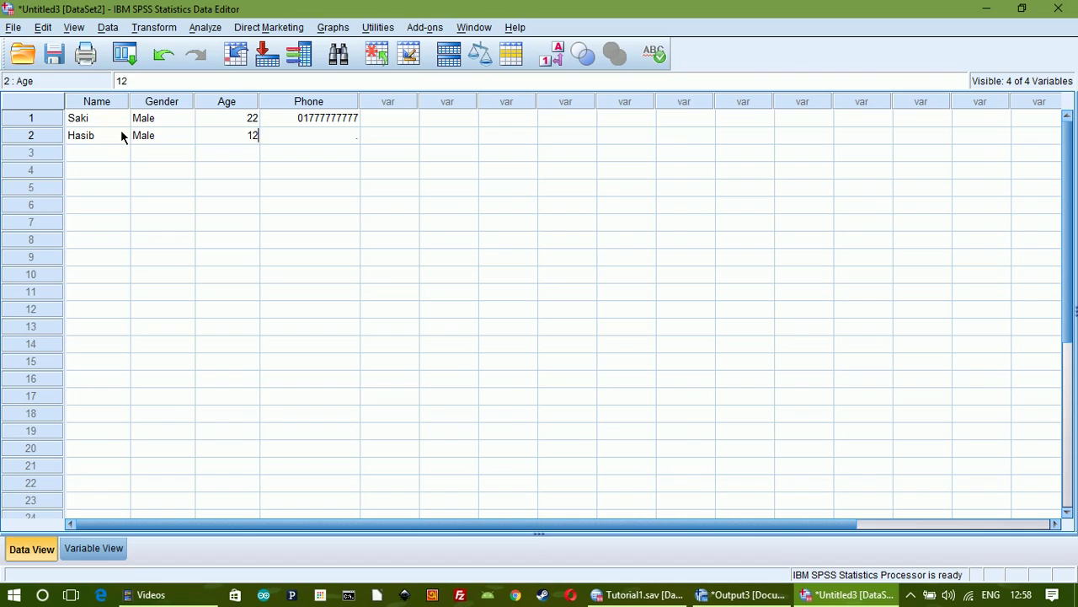
{"action": "key", "text": "Tab"}
{"action": "type", "text": "09298"}
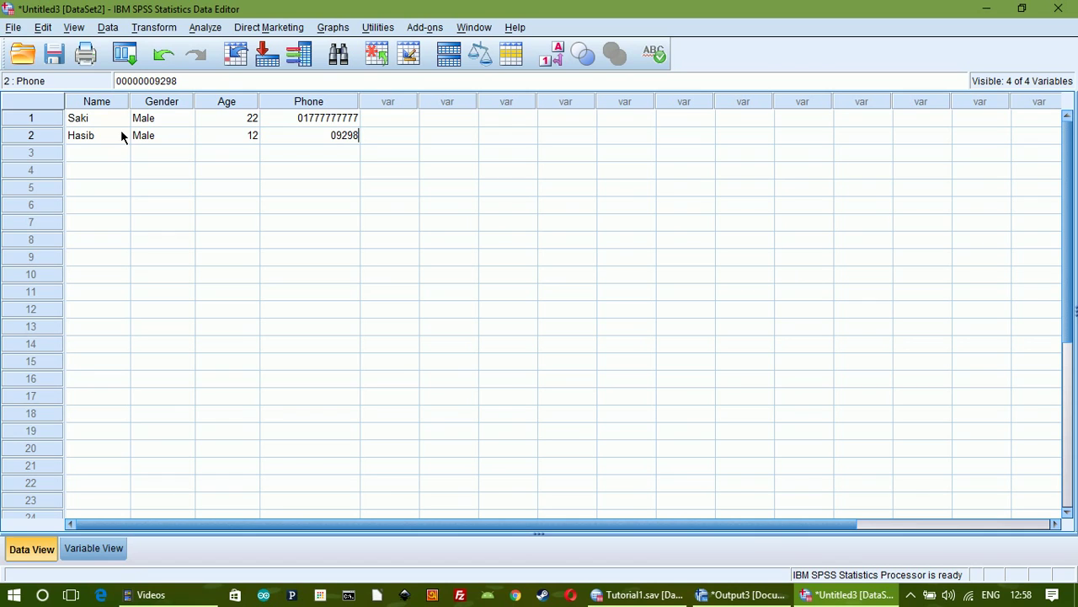
{"action": "key", "text": "Return"}
{"action": "key", "text": "Return"}
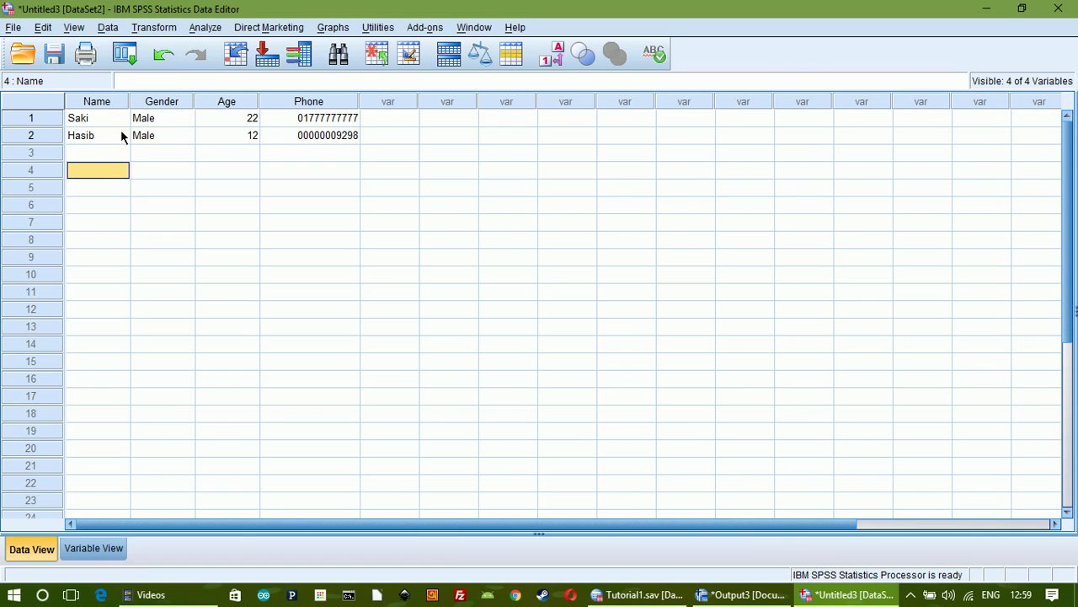
Fill in the third case with the person's name, gender Femal, age 12 and a phone number
{"action": "key", "text": "Up"}
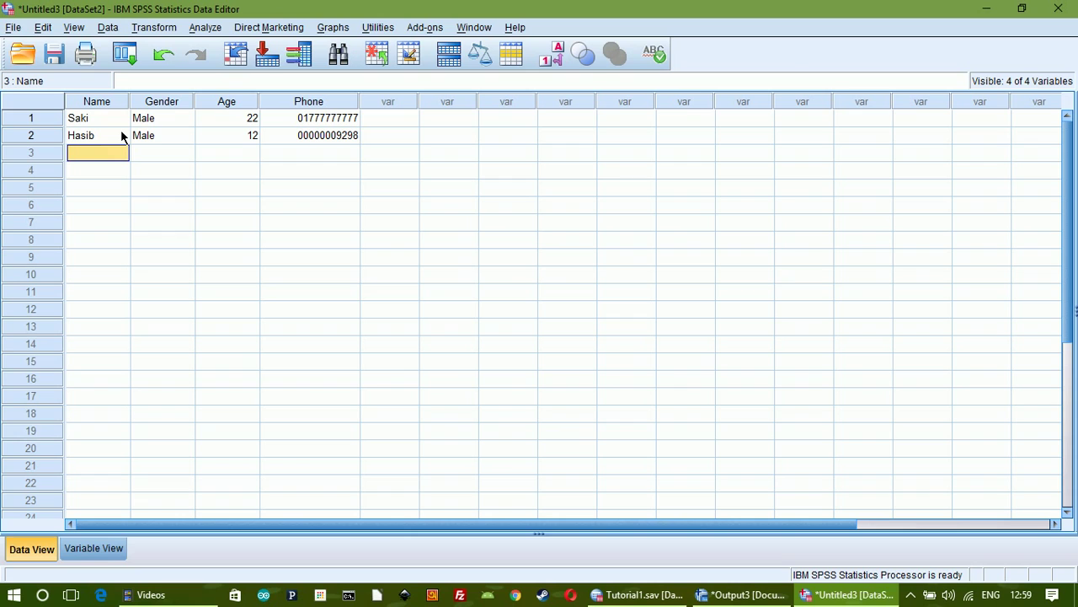
{"action": "type", "text": "Sima"}
{"action": "key", "text": "Tab"}
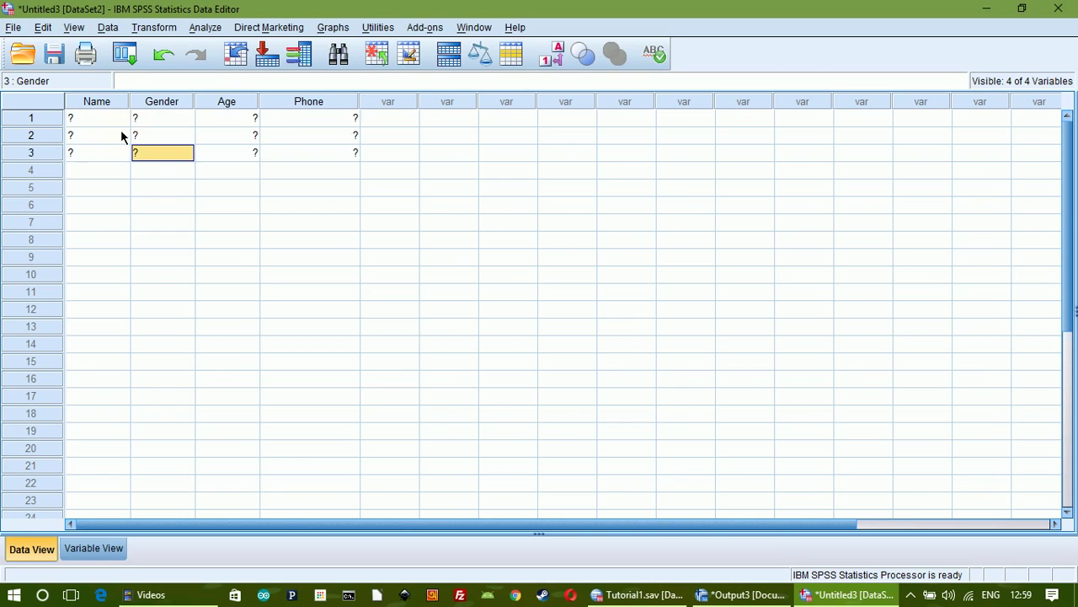
{"action": "type", "text": "Femal"}
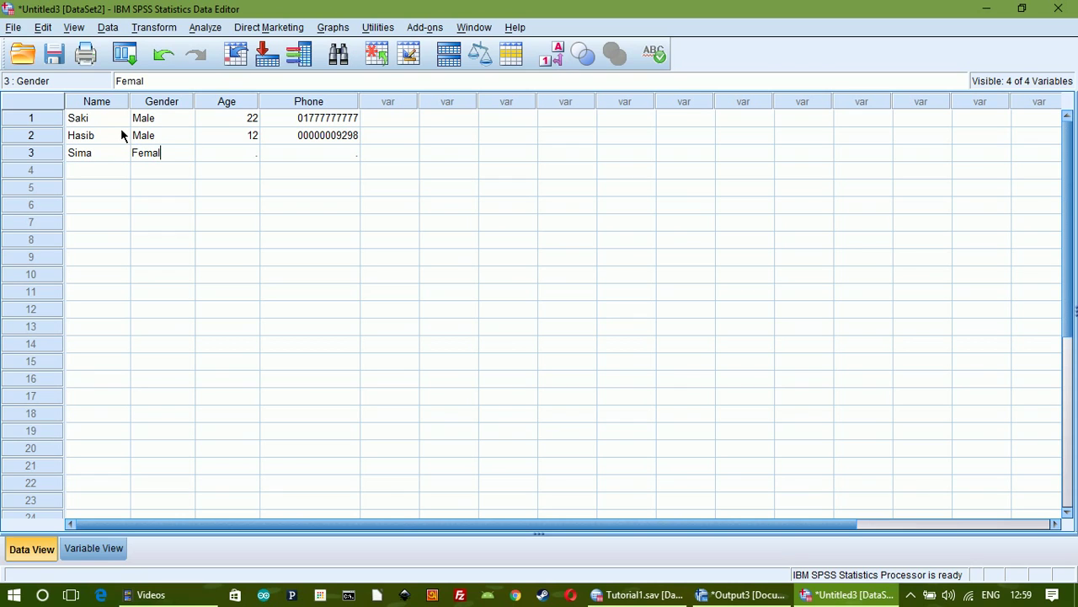
{"action": "key", "text": "Tab"}
{"action": "type", "text": "12"}
{"action": "key", "text": "Tab"}
{"action": "type", "text": "00000001987"}
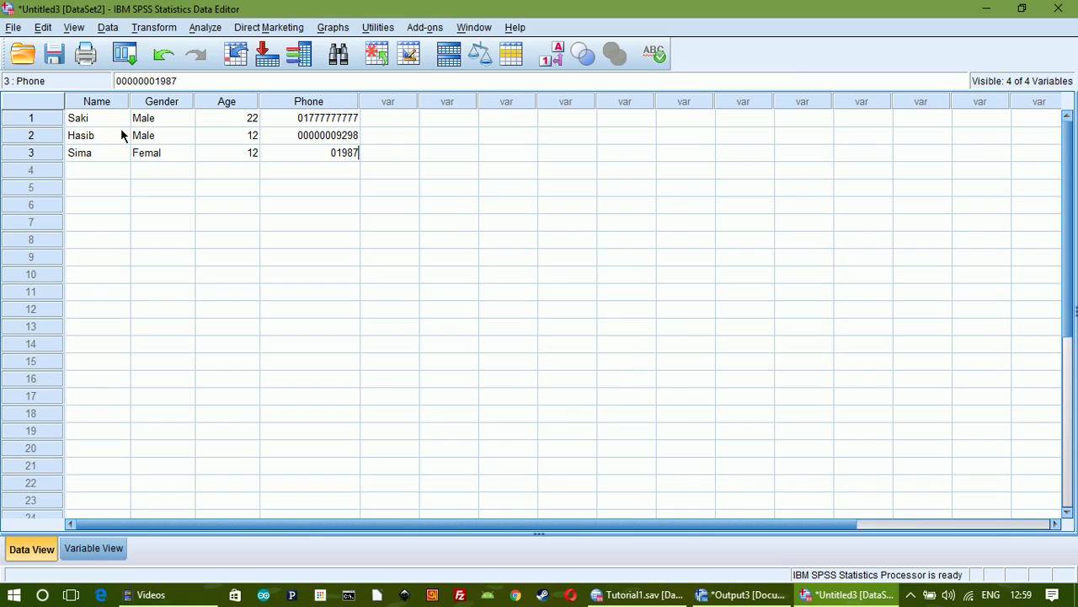
{"action": "key", "text": "Return"}
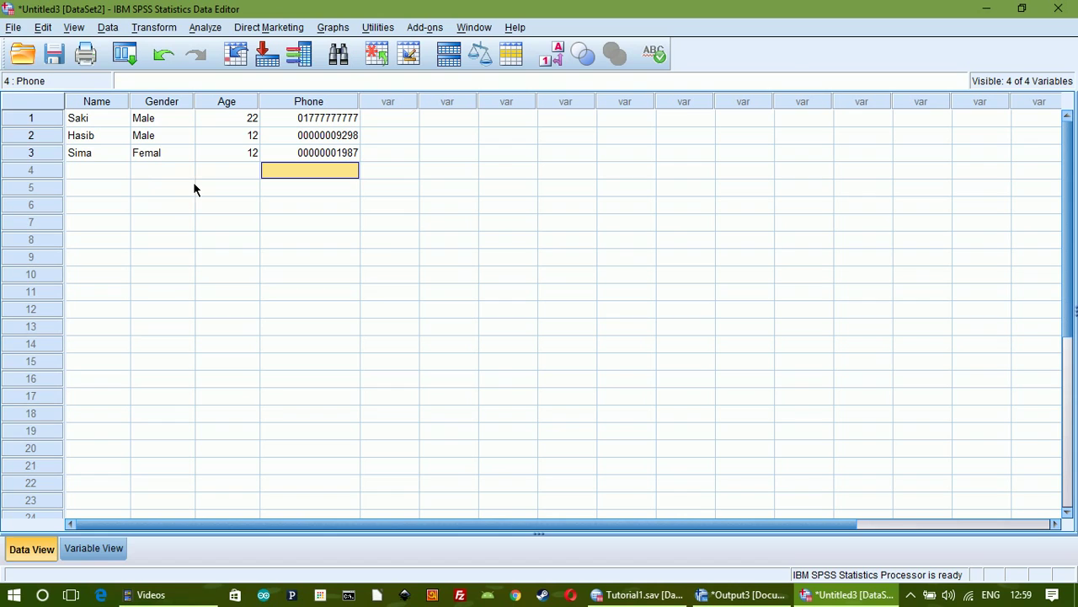
Change the third case's age to 13
{"action": "left_click", "coordinate": [245, 156]}
{"action": "type", "text": "13"}
{"action": "key", "text": "Return"}
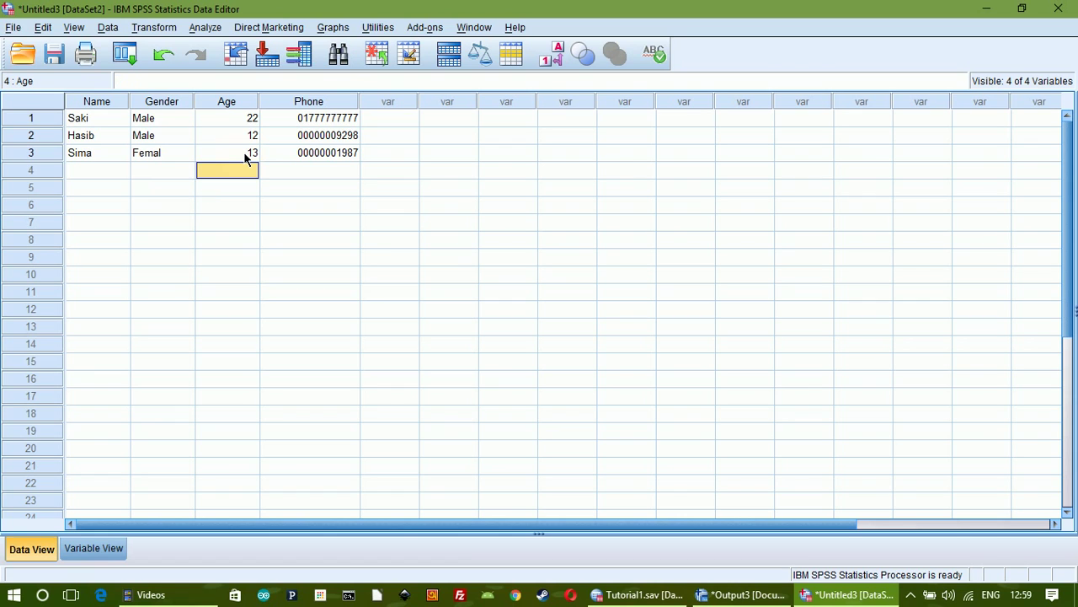
Sort the cases by the Age variable in ascending order
{"action": "left_click", "coordinate": [229, 102]}
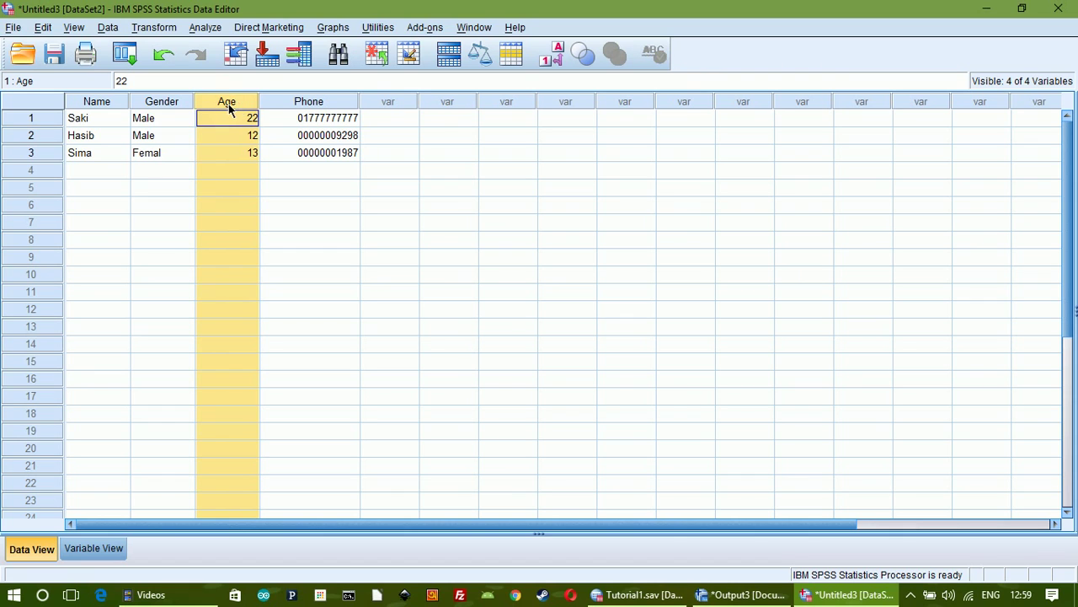
{"action": "right_click", "coordinate": [229, 105]}
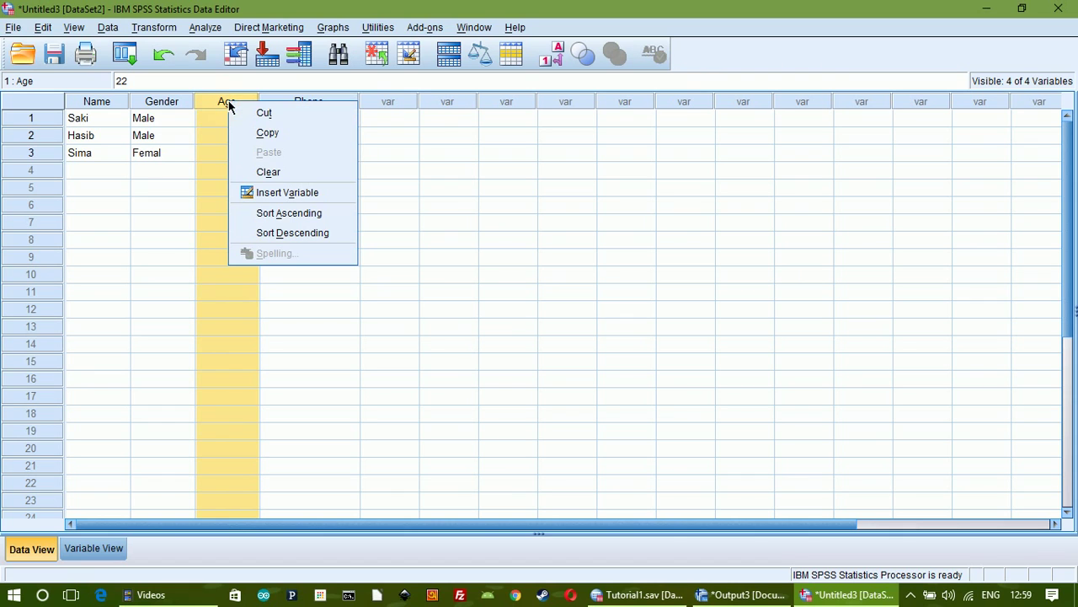
{"action": "left_click", "coordinate": [268, 214]}
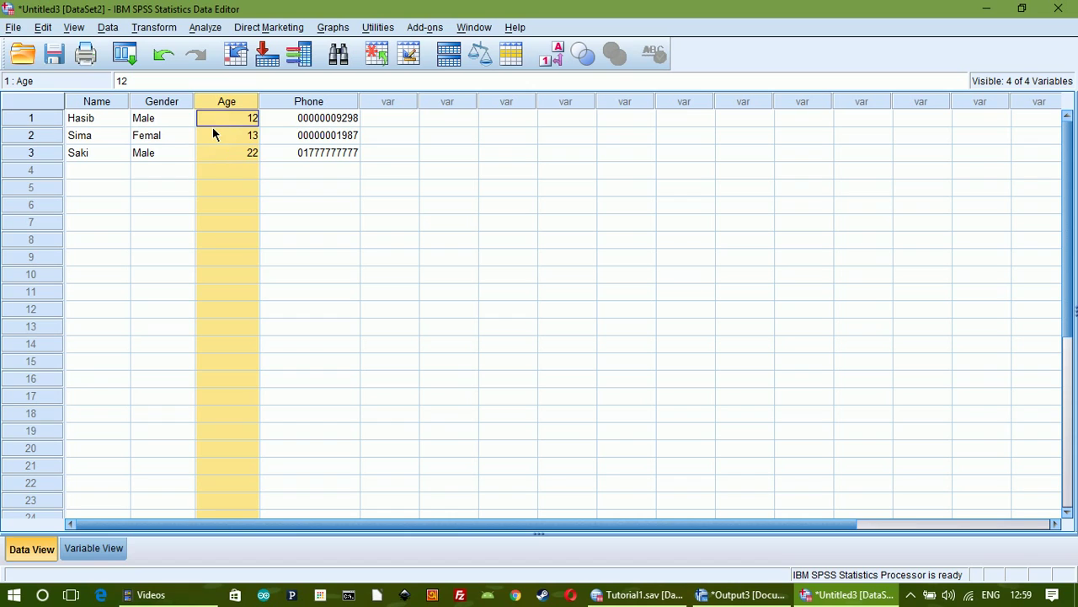
Correct the spelling of the second case's gender to Female
{"action": "left_click", "coordinate": [187, 136]}
{"action": "left_click", "coordinate": [160, 82]}
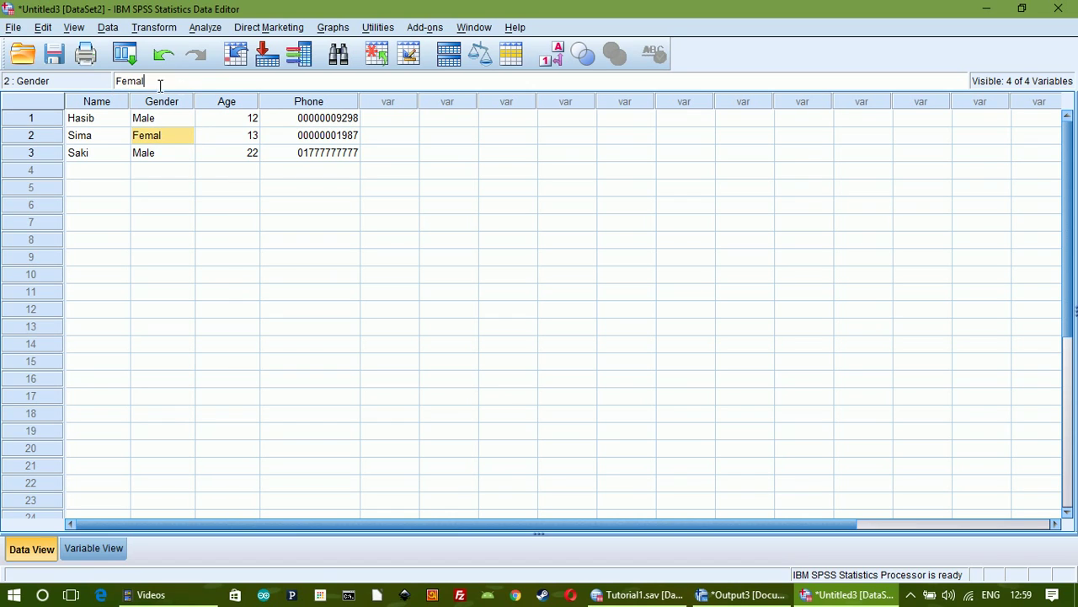
{"action": "type", "text": "e"}
{"action": "key", "text": "Return"}
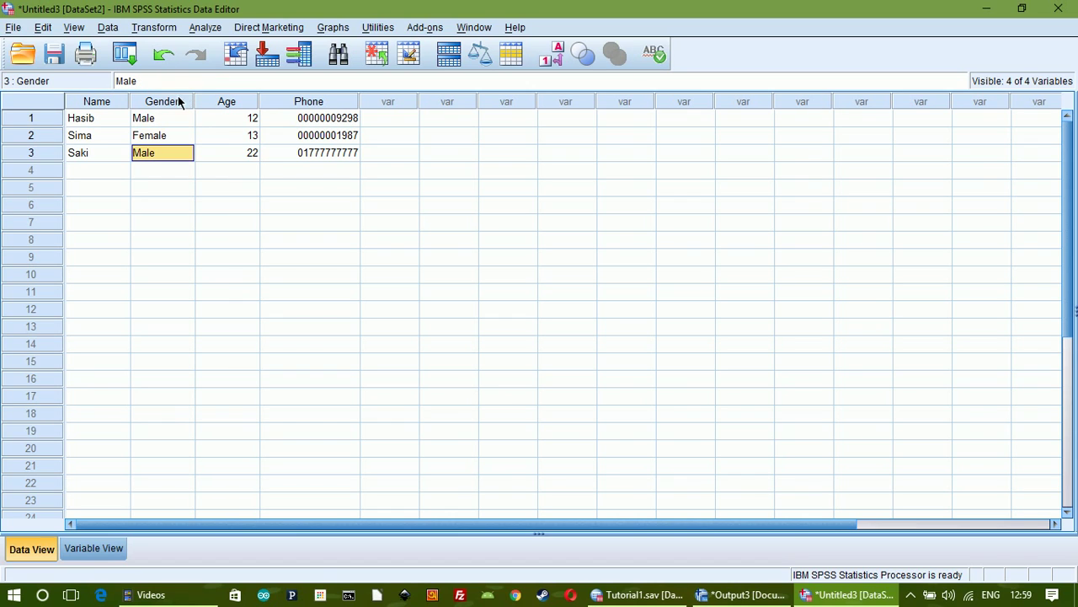
Sort the cases by the Gender variable in ascending order
{"action": "left_click", "coordinate": [153, 103]}
{"action": "left_click", "coordinate": [97, 104]}
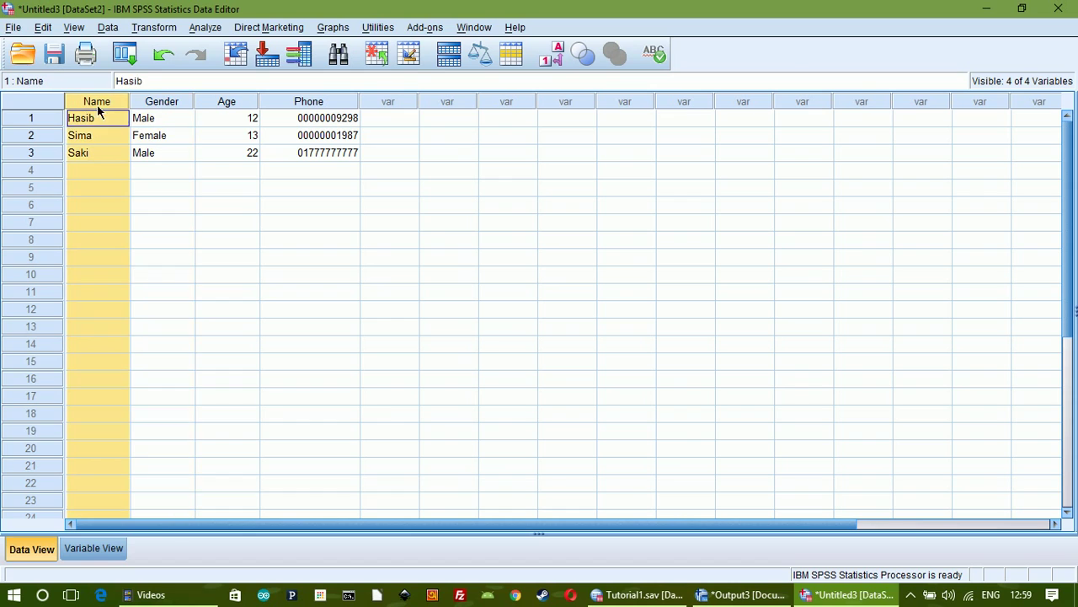
{"action": "left_click", "coordinate": [155, 102]}
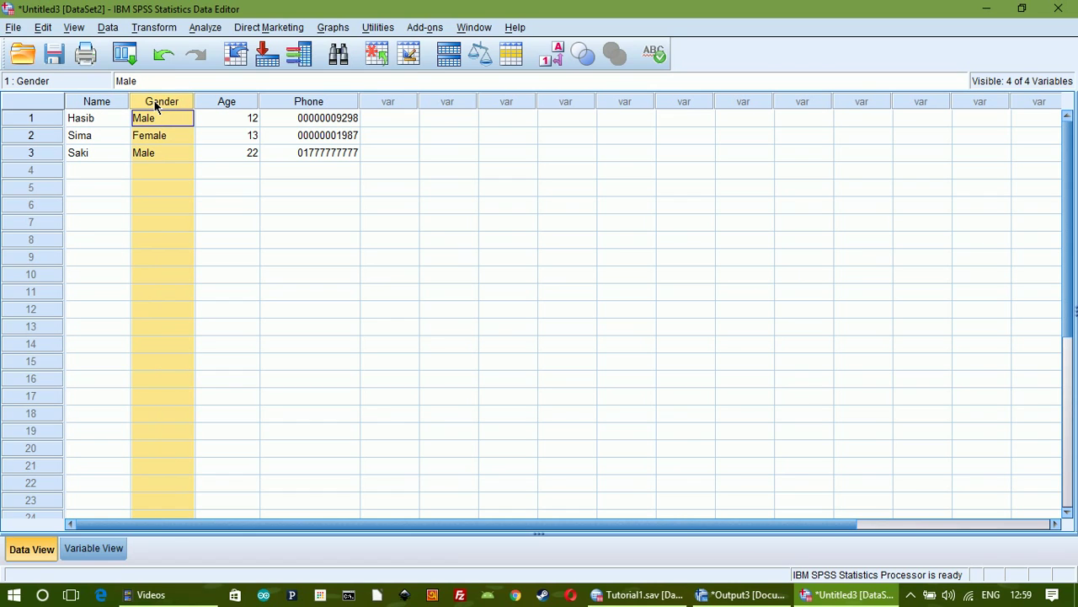
{"action": "right_click", "coordinate": [156, 104]}
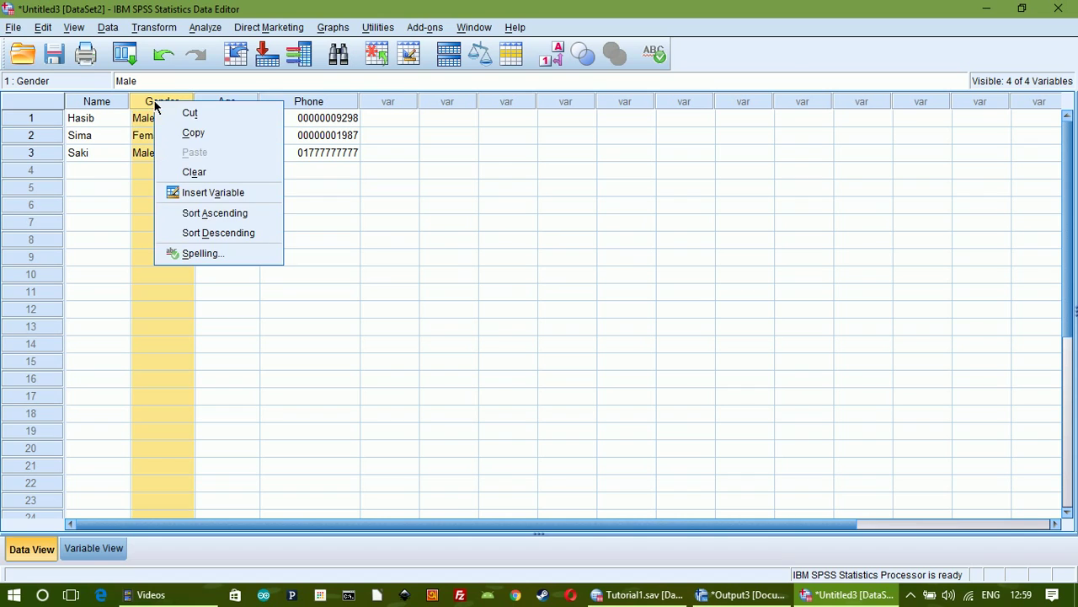
{"action": "left_click", "coordinate": [169, 212]}
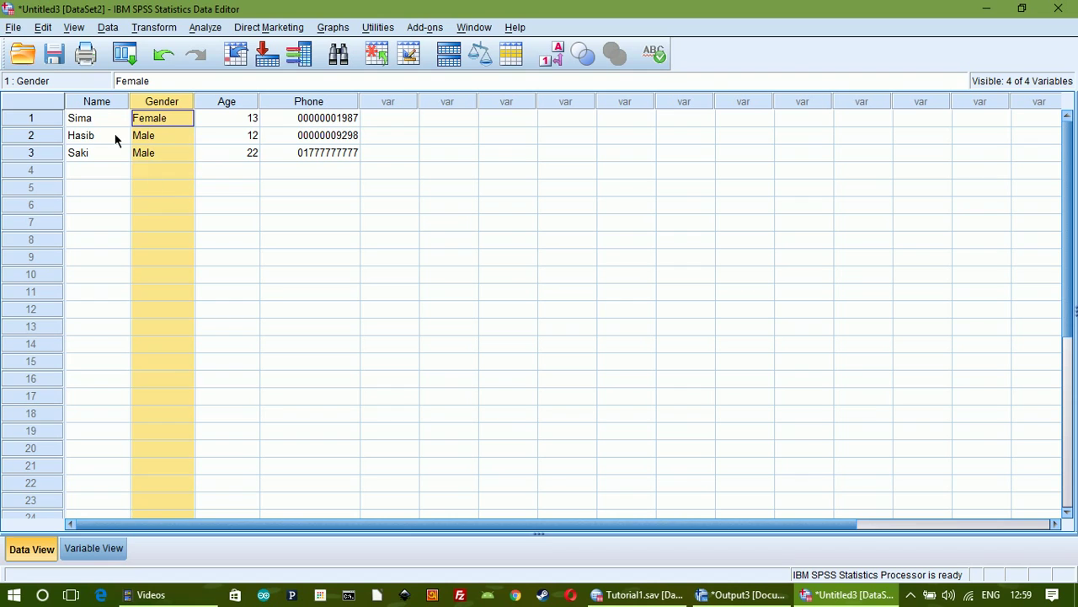
Sort the cases by the Name variable in ascending order
{"action": "left_click", "coordinate": [98, 101]}
{"action": "right_click", "coordinate": [99, 102]}
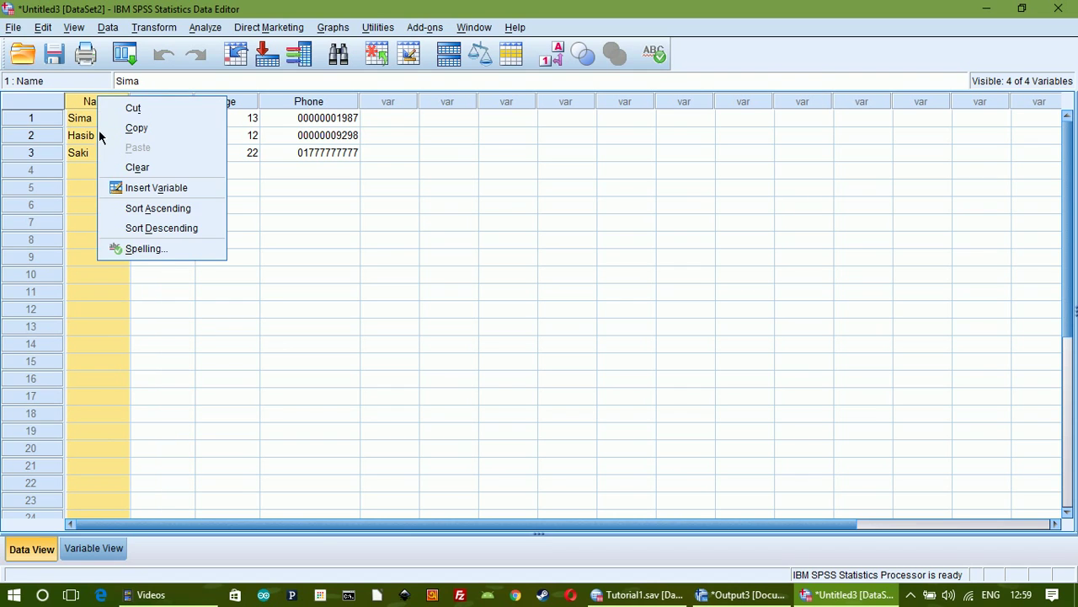
{"action": "left_click", "coordinate": [126, 207]}
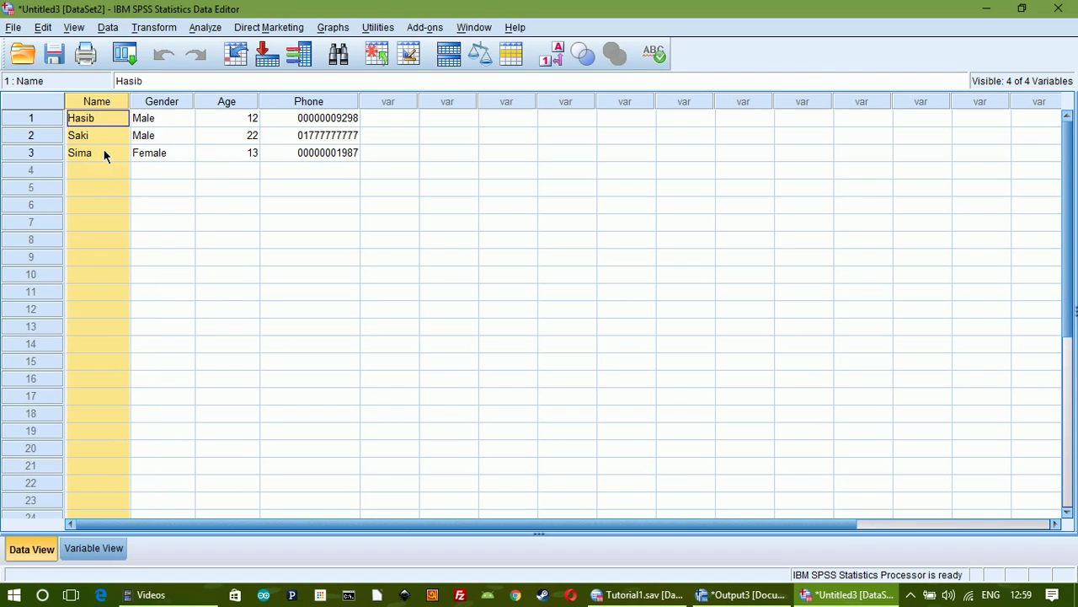
{"action": "left_click", "coordinate": [118, 174]}
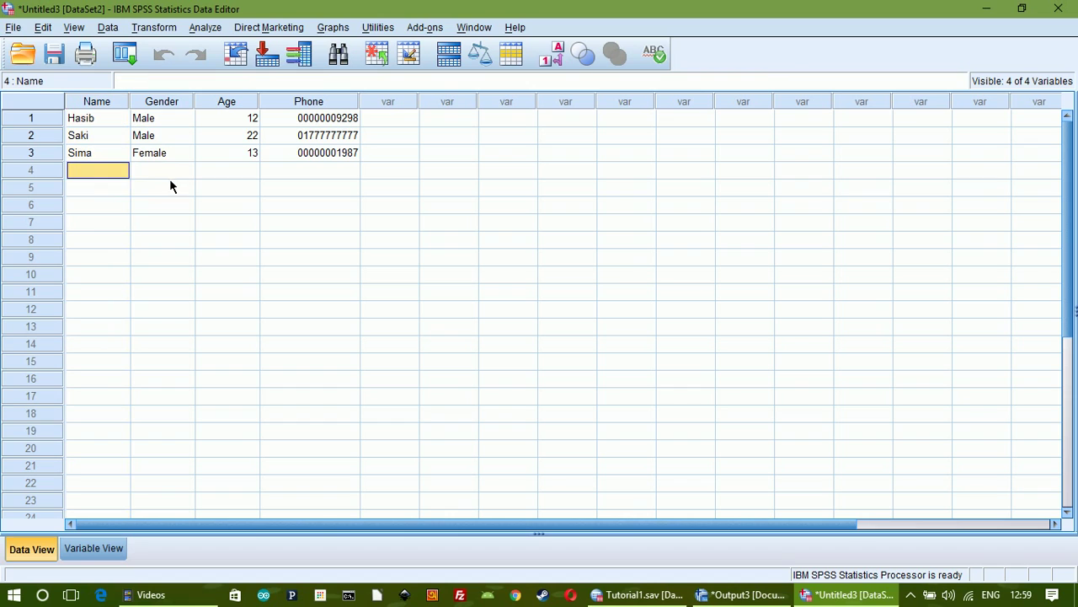
{"action": "left_click", "coordinate": [169, 175]}
{"action": "left_click", "coordinate": [231, 174]}
{"action": "left_click", "coordinate": [332, 187]}
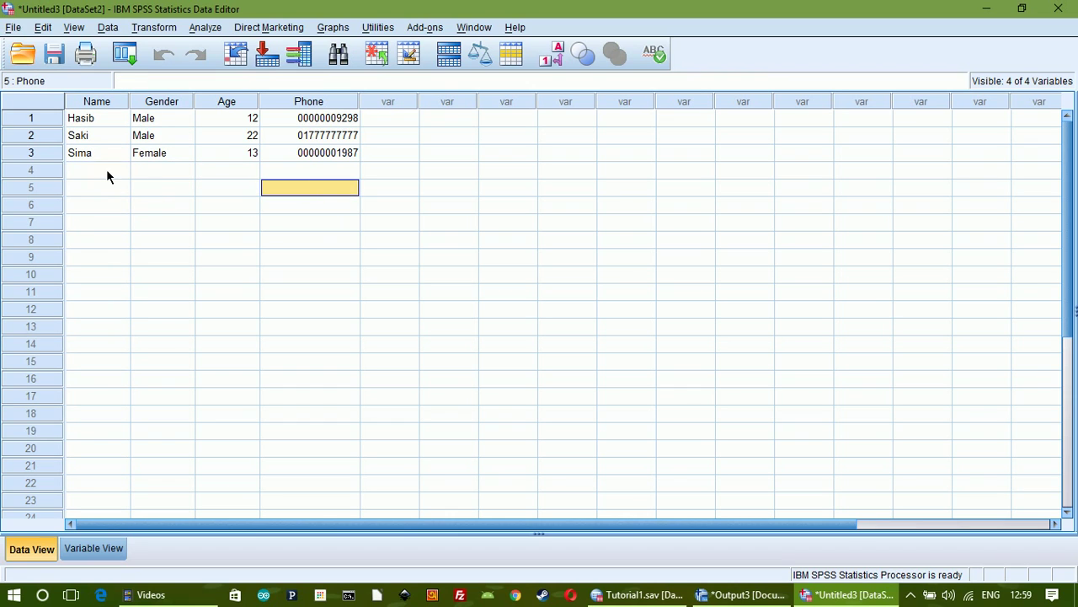
{"action": "left_click_drag", "start_coordinate": [107, 175], "coordinate": [366, 425]}
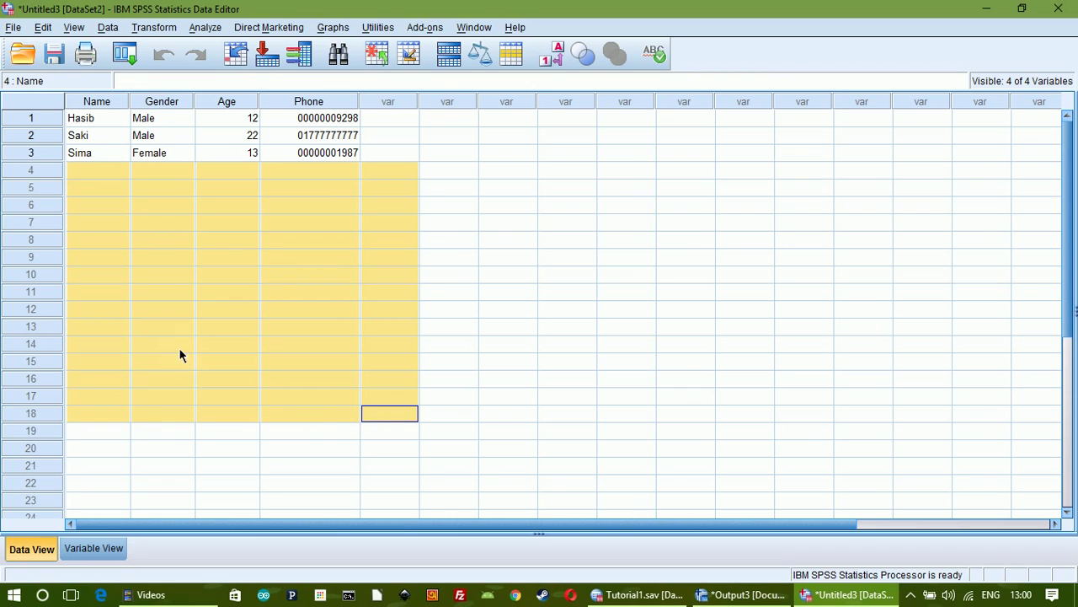
{"action": "left_click", "coordinate": [206, 264]}
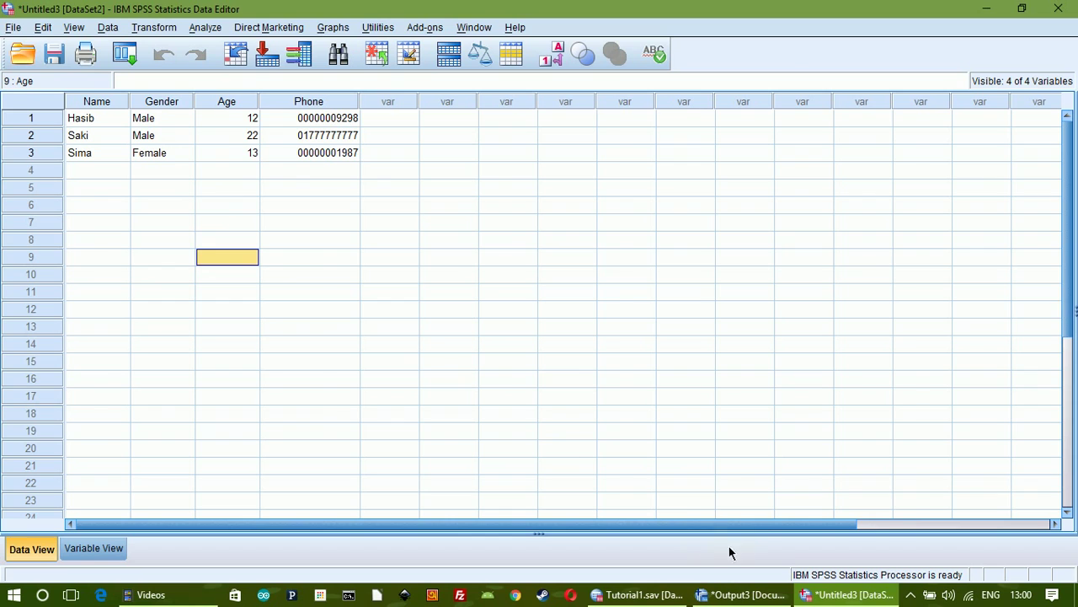
Switch to the Tutorial1.sav dataset and start a Frequencies analysis from the descriptive statistics
{"action": "left_click", "coordinate": [638, 595]}
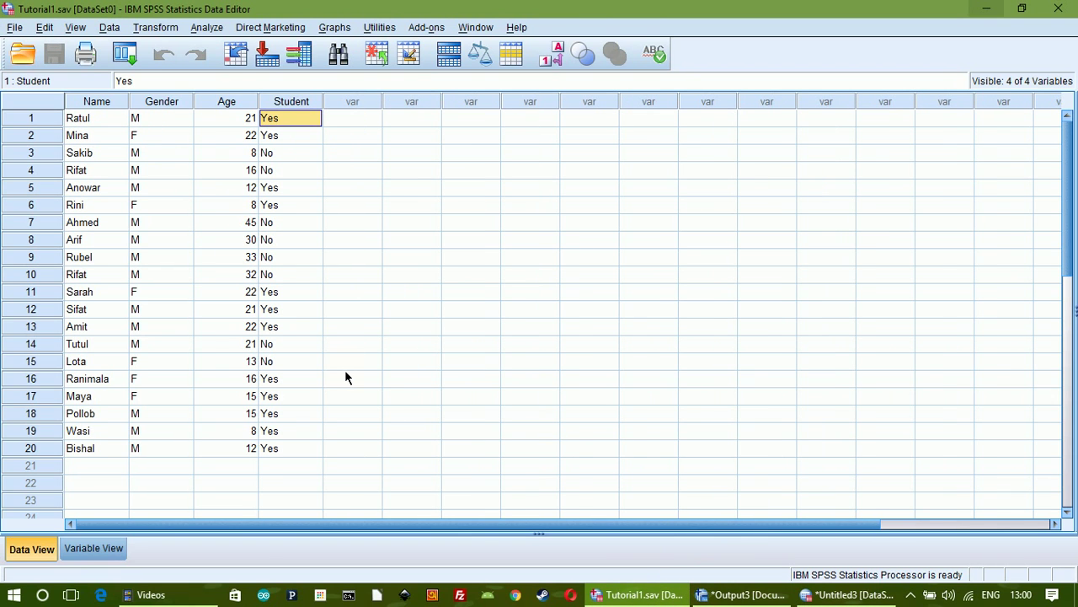
{"action": "left_click", "coordinate": [295, 172]}
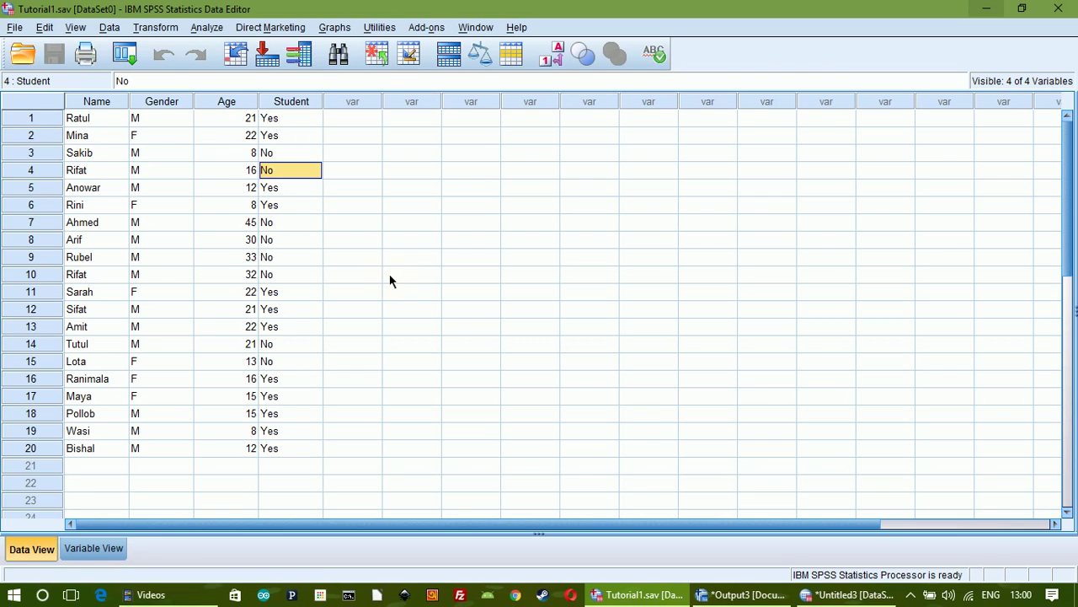
{"action": "left_click", "coordinate": [201, 30]}
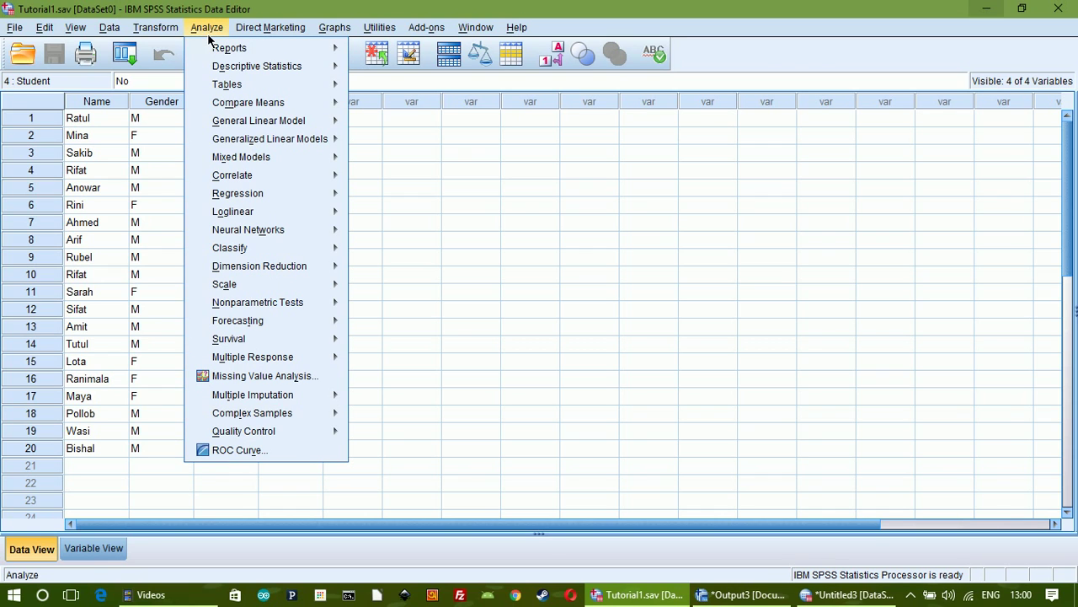
{"action": "mouse_move", "coordinate": [215, 71]}
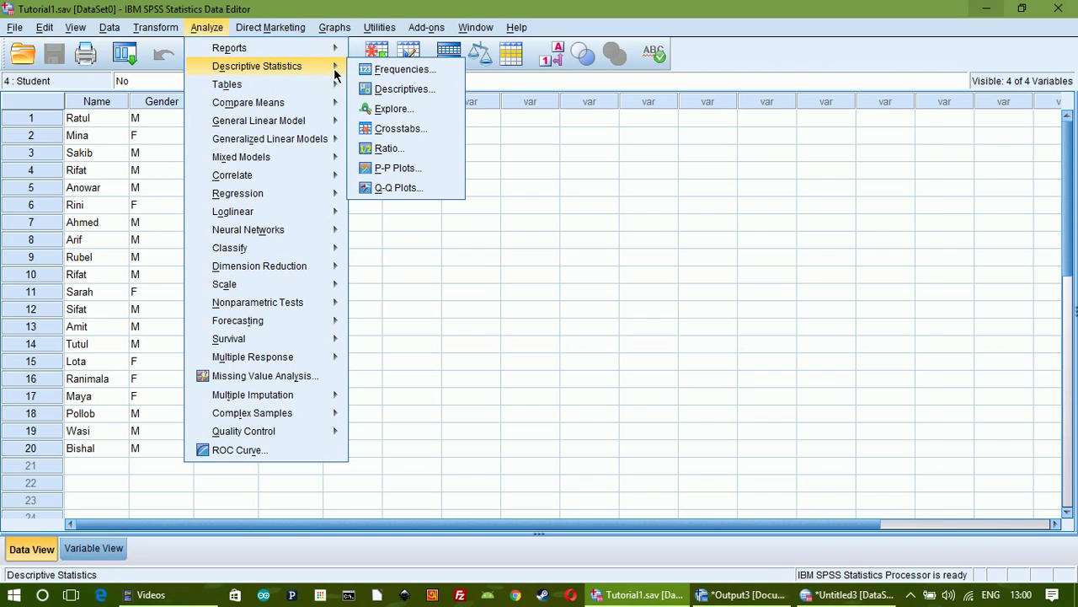
{"action": "left_click", "coordinate": [399, 71]}
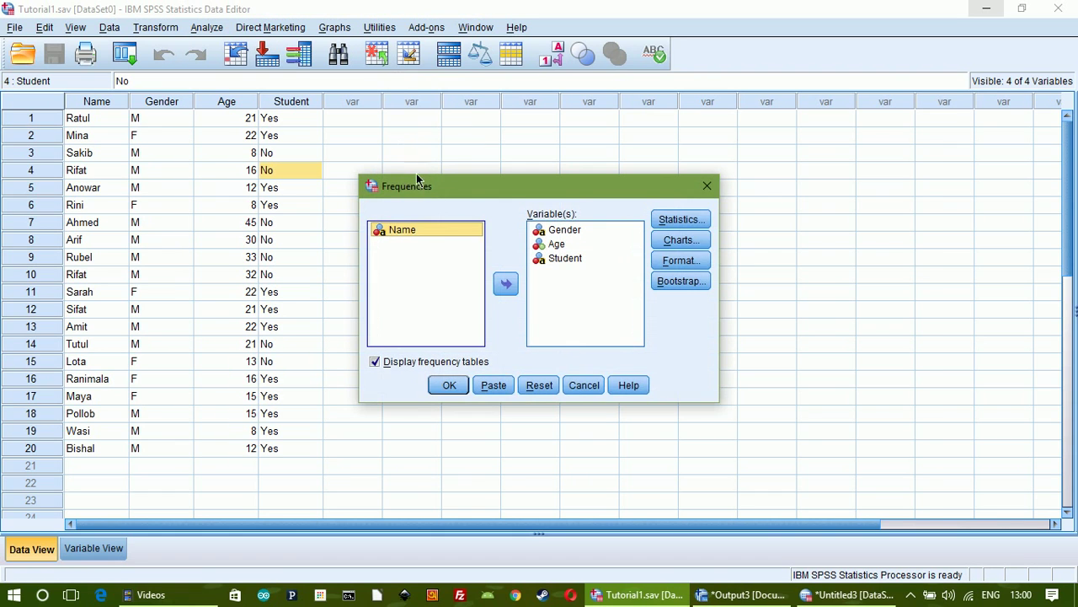
{"action": "left_click_drag", "start_coordinate": [447, 194], "coordinate": [421, 124]}
Remove Gender, Age and Student from the variables to analyze in the Frequencies dialog
{"action": "left_click", "coordinate": [517, 162]}
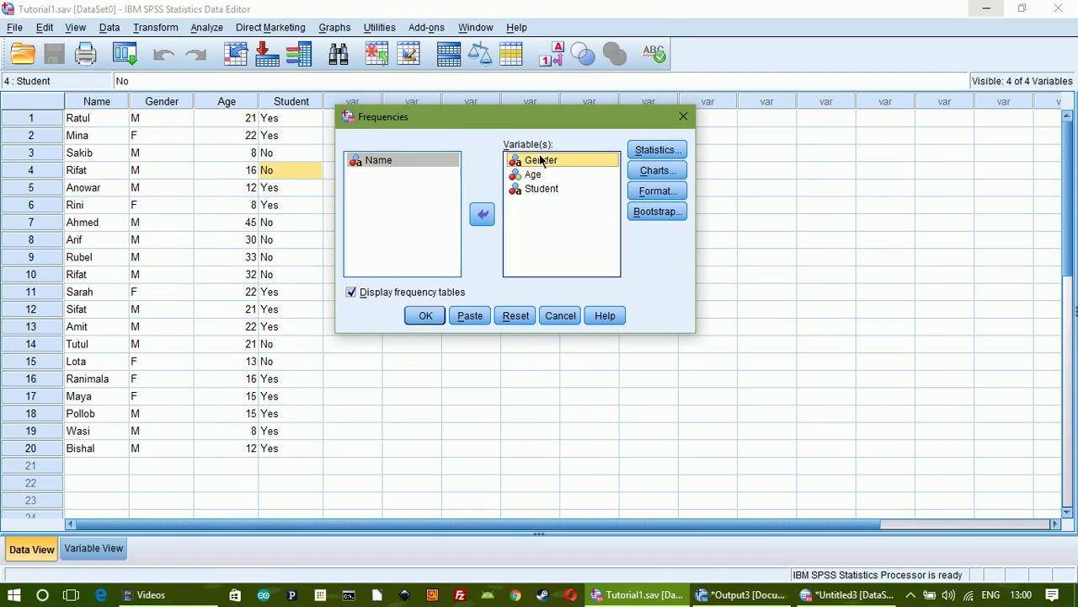
{"action": "left_click", "coordinate": [480, 215]}
{"action": "left_click", "coordinate": [535, 162]}
{"action": "left_click", "coordinate": [484, 215]}
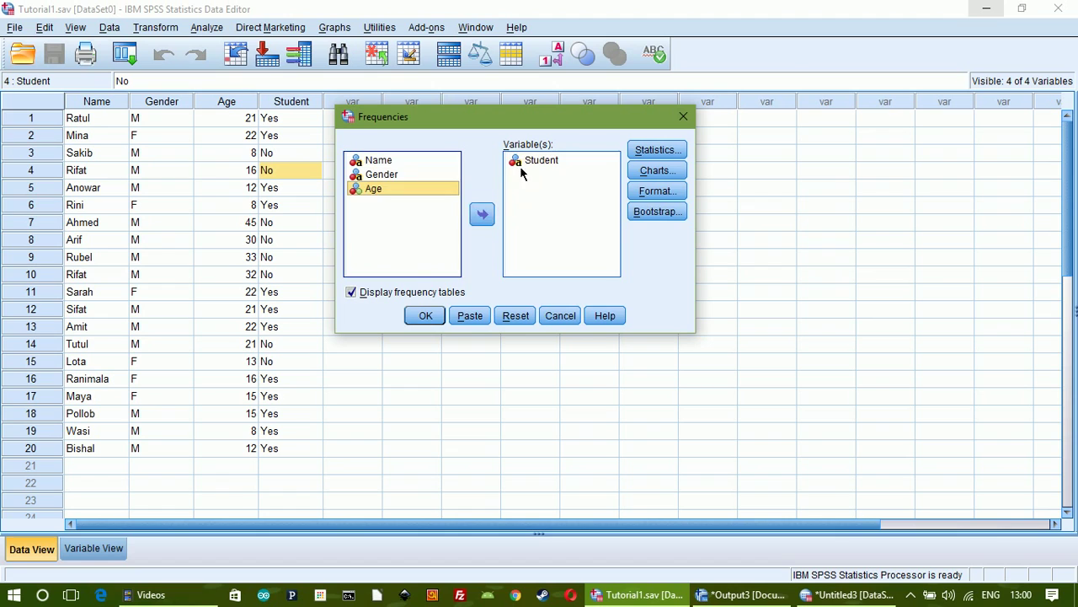
{"action": "left_click", "coordinate": [522, 161]}
{"action": "left_click", "coordinate": [482, 213]}
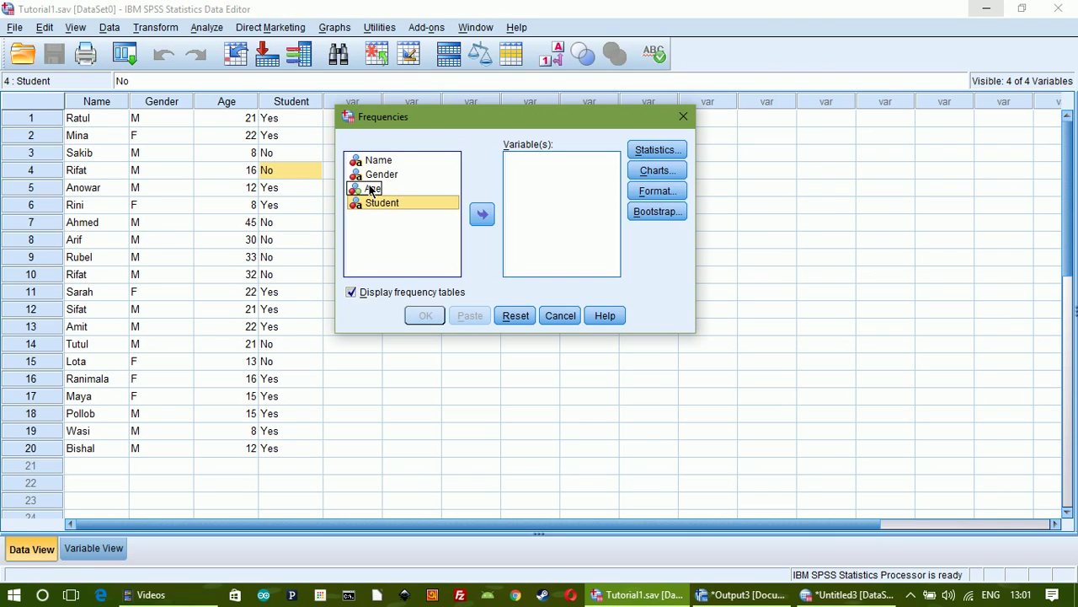
Add Age, Student and Gender, in that order, as the variables for the frequency analysis
{"action": "left_click", "coordinate": [371, 188]}
{"action": "left_click", "coordinate": [482, 216]}
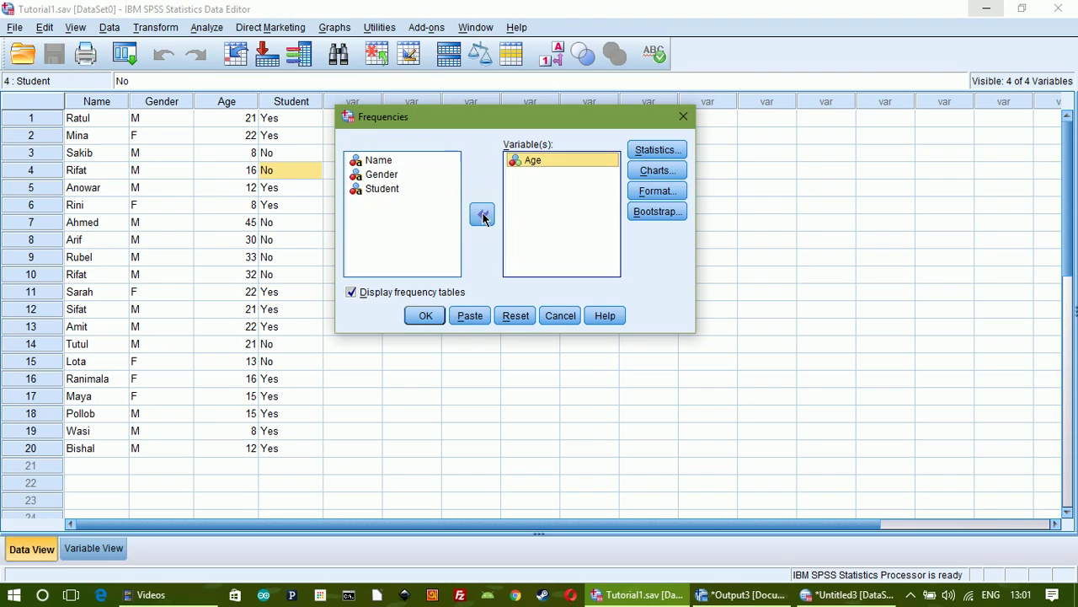
{"action": "left_click", "coordinate": [380, 190]}
{"action": "left_click", "coordinate": [487, 215]}
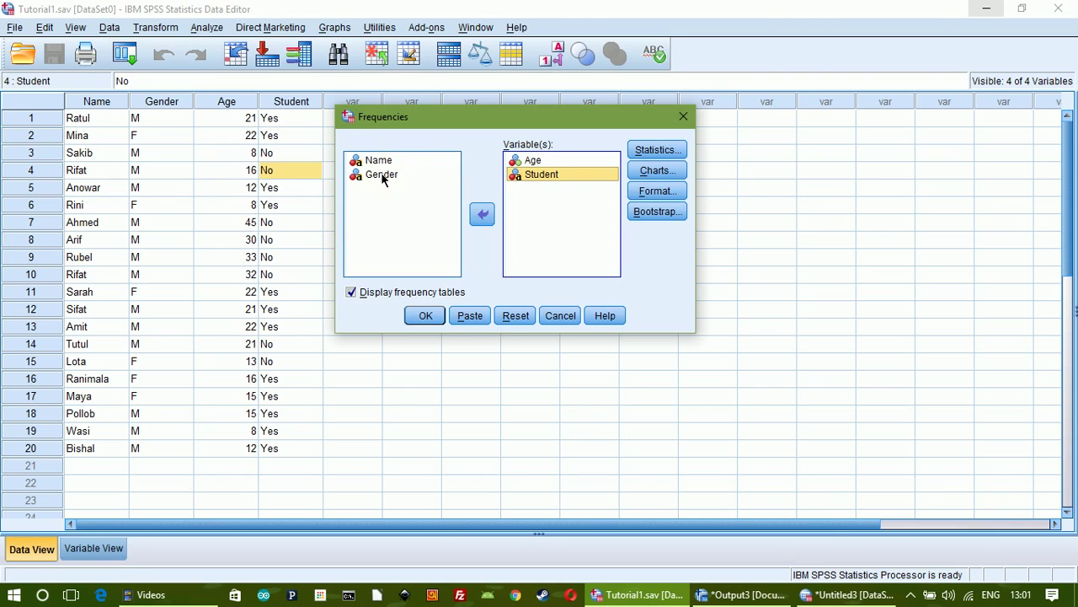
{"action": "left_click", "coordinate": [383, 177]}
{"action": "left_click", "coordinate": [481, 216]}
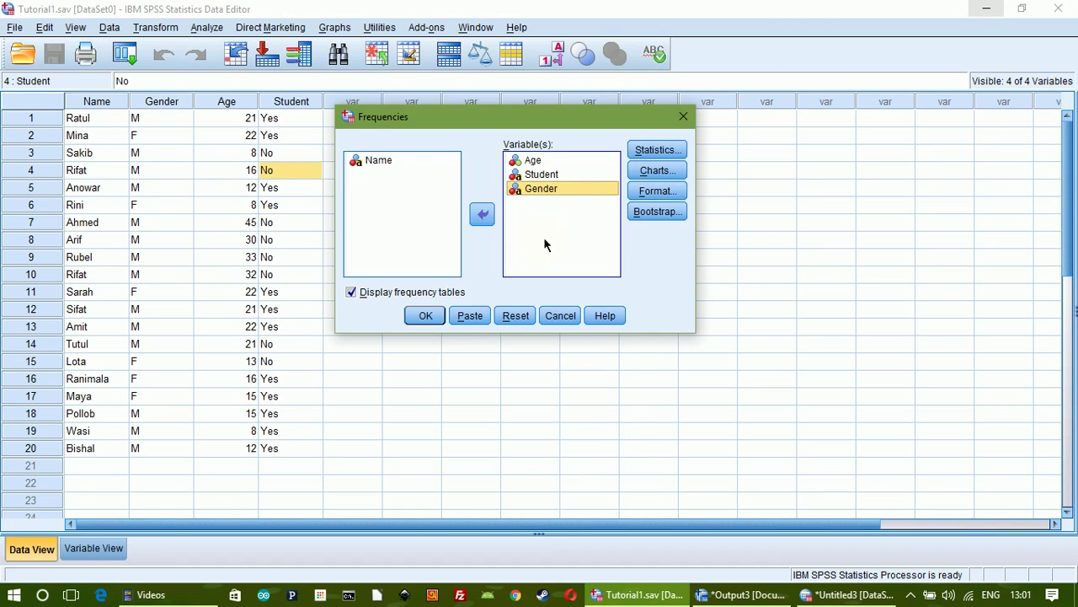
Set the frequency analysis to produce no charts and run it
{"action": "left_click", "coordinate": [658, 171]}
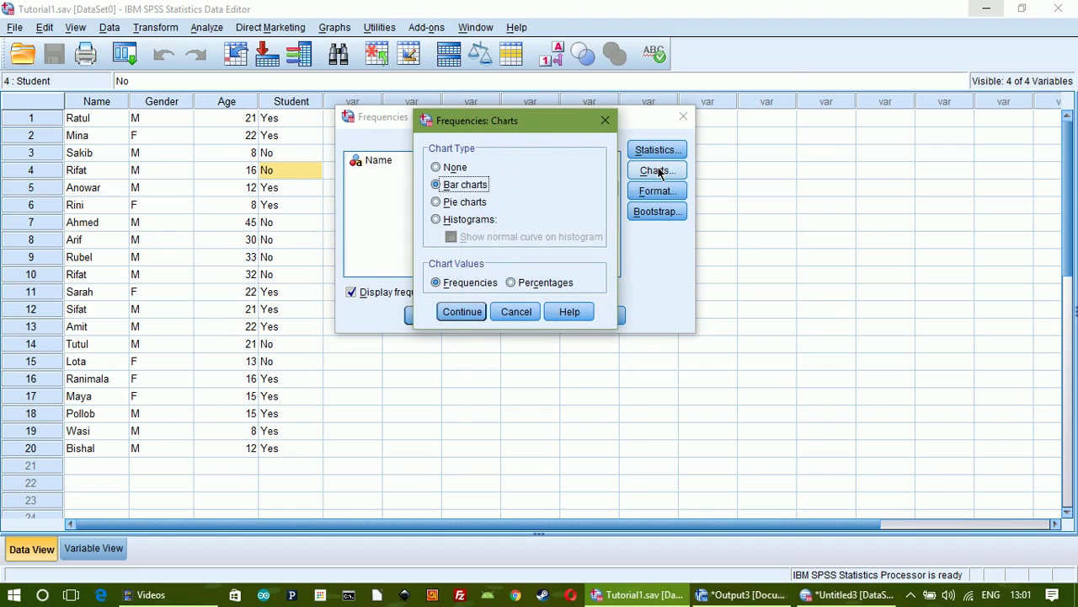
{"action": "left_click", "coordinate": [522, 311]}
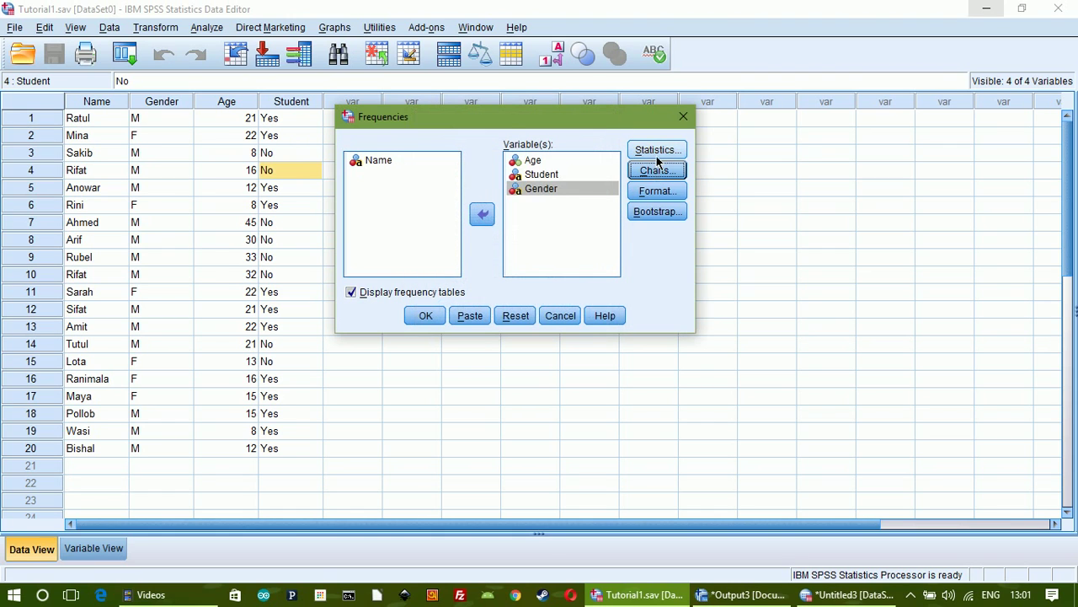
{"action": "left_click", "coordinate": [658, 171]}
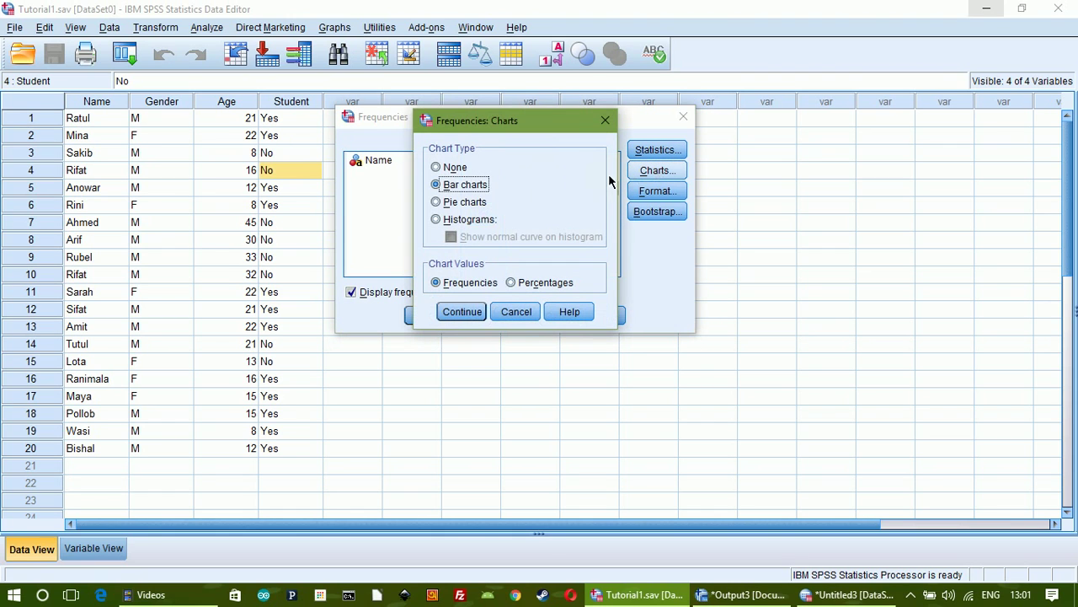
{"action": "left_click", "coordinate": [449, 168]}
{"action": "left_click", "coordinate": [453, 184]}
{"action": "left_click", "coordinate": [459, 203]}
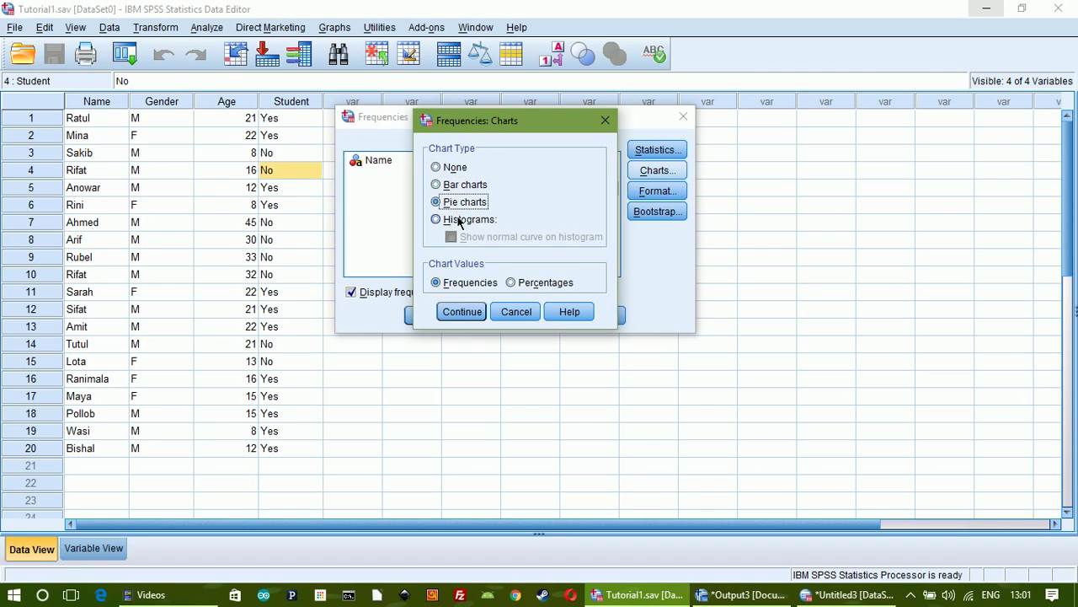
{"action": "left_click", "coordinate": [459, 220]}
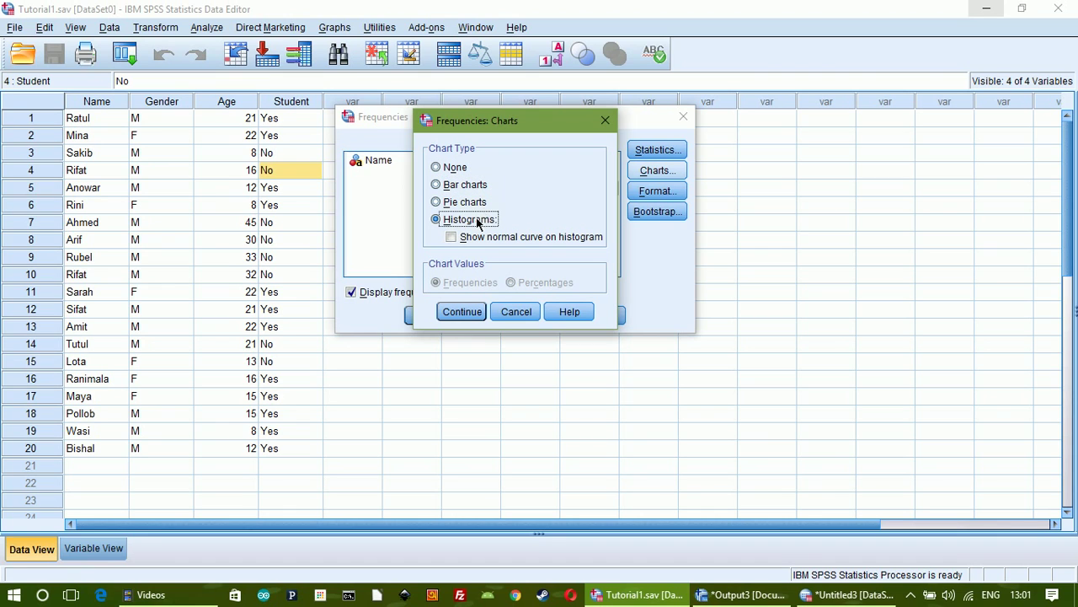
{"action": "left_click", "coordinate": [451, 168]}
{"action": "left_click", "coordinate": [460, 310]}
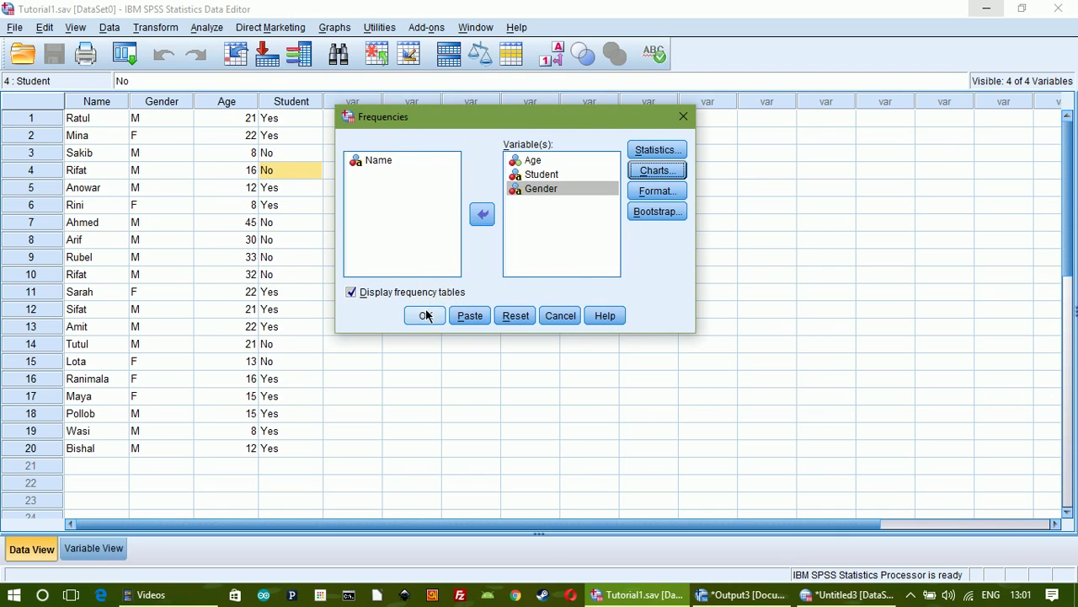
{"action": "left_click", "coordinate": [425, 315]}
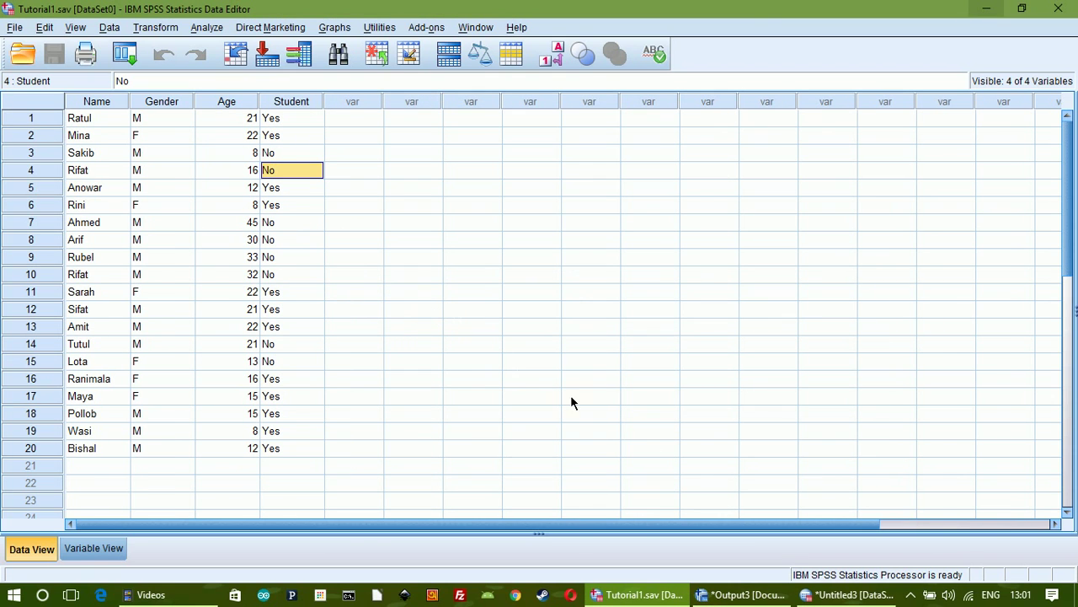
Switch to the Output3 viewer at full-screen size and review the Age, Student and Gender frequency tables
{"action": "mouse_move", "coordinate": [748, 600]}
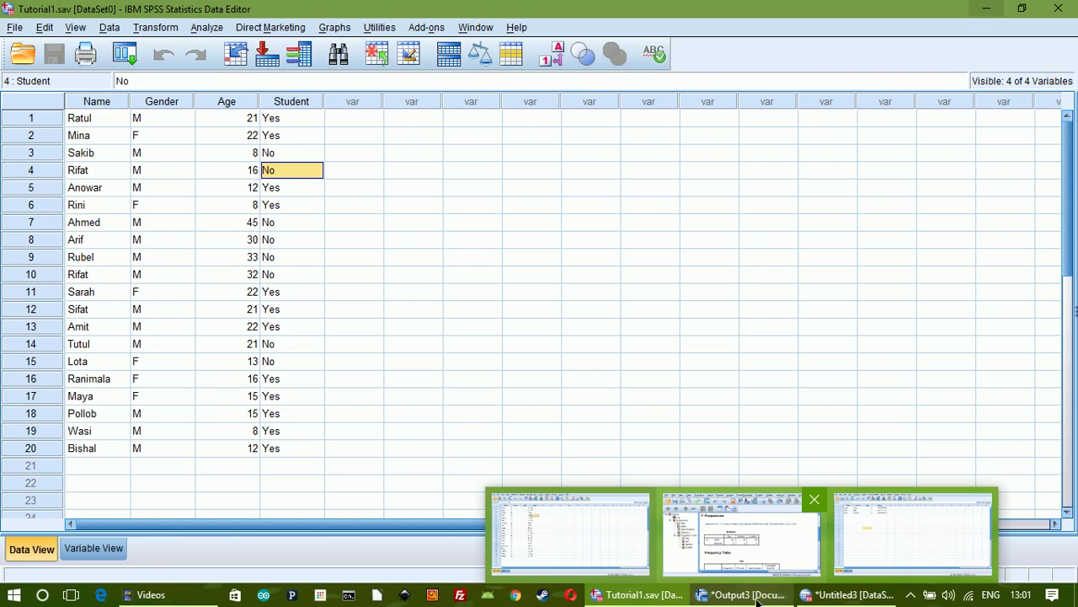
{"action": "left_click", "coordinate": [754, 598]}
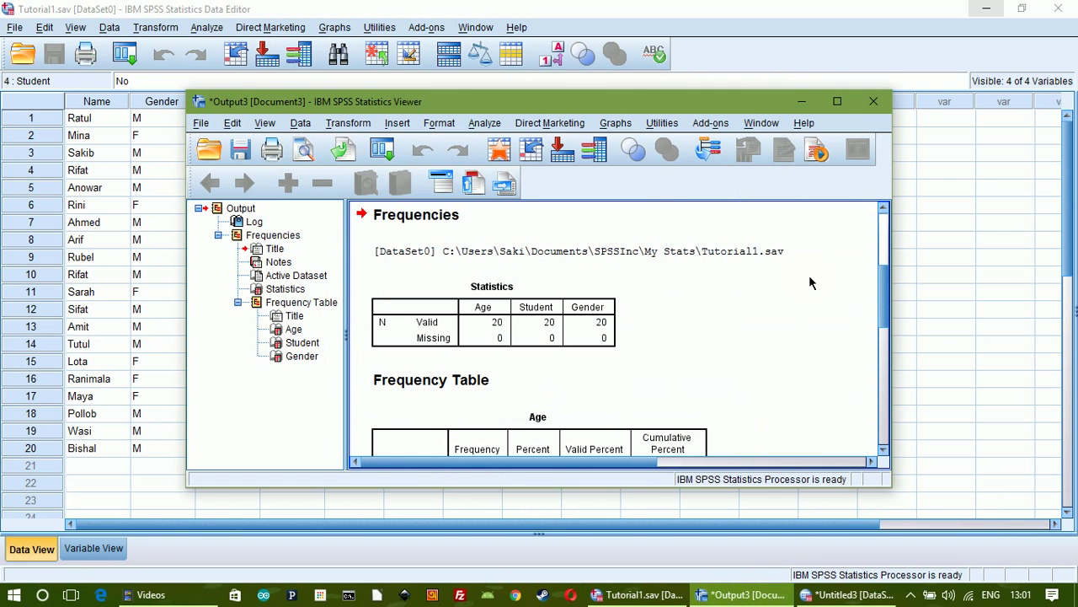
{"action": "left_click", "coordinate": [839, 100]}
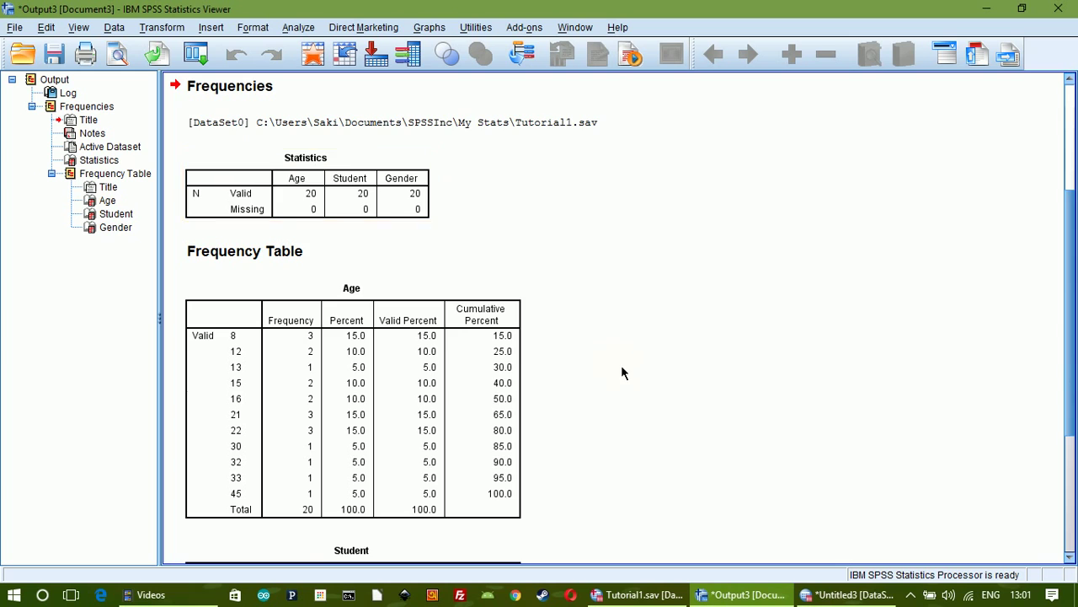
{"action": "scroll", "coordinate": [621, 373], "scroll_direction": "down", "scroll_amount": 5}
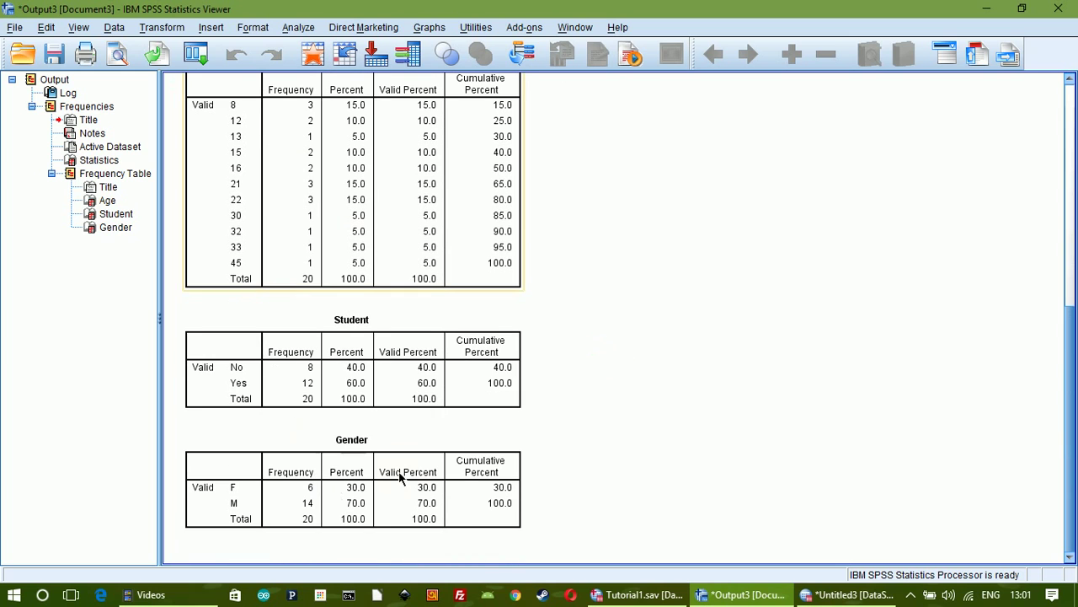
{"action": "scroll", "coordinate": [603, 354], "scroll_direction": "up", "scroll_amount": 2}
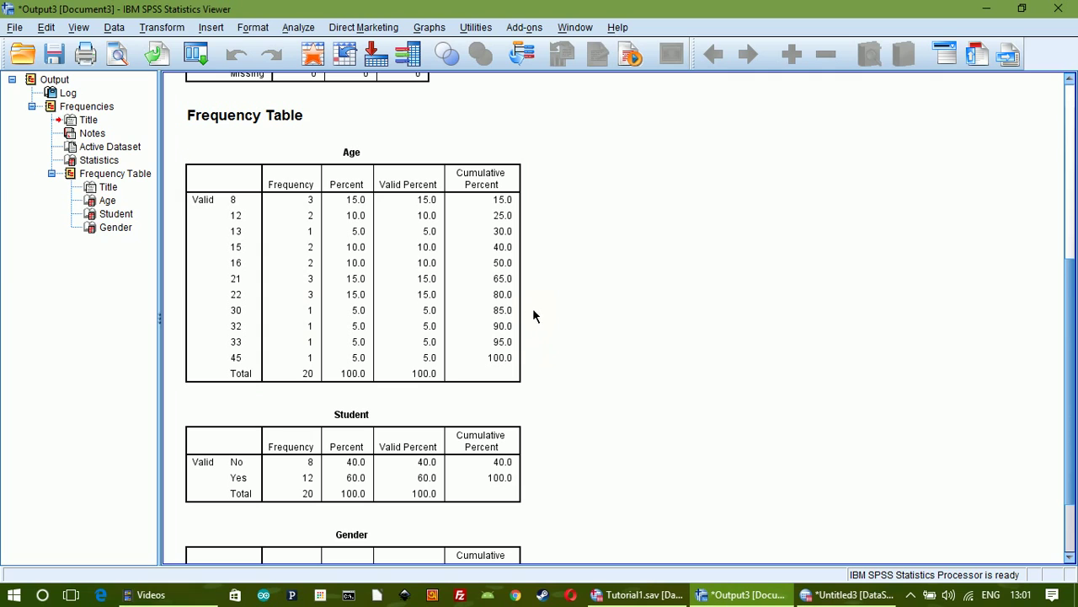
{"action": "scroll", "coordinate": [568, 356], "scroll_direction": "down", "scroll_amount": 2}
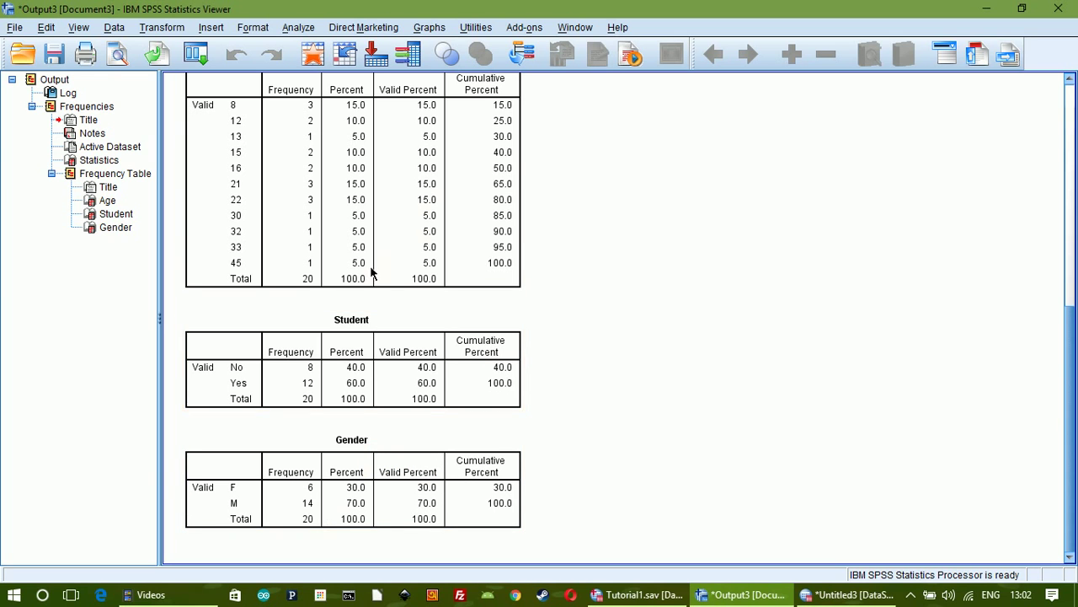
{"action": "scroll", "coordinate": [621, 427], "scroll_direction": "up", "scroll_amount": 9}
{"action": "scroll", "coordinate": [582, 353], "scroll_direction": "down", "scroll_amount": 6}
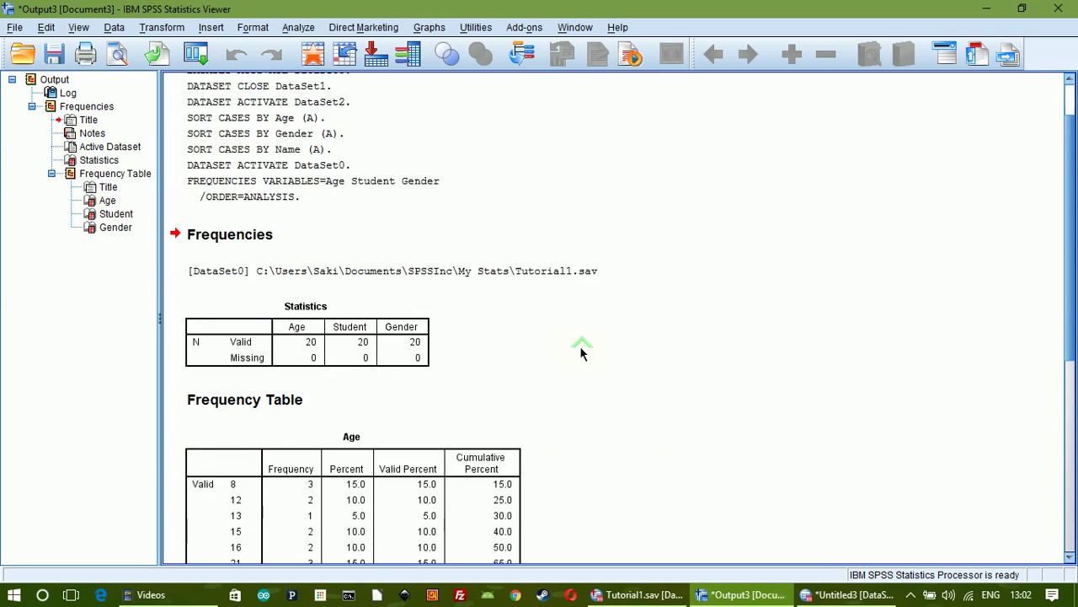
{"action": "scroll", "coordinate": [580, 352], "scroll_direction": "down", "scroll_amount": 3}
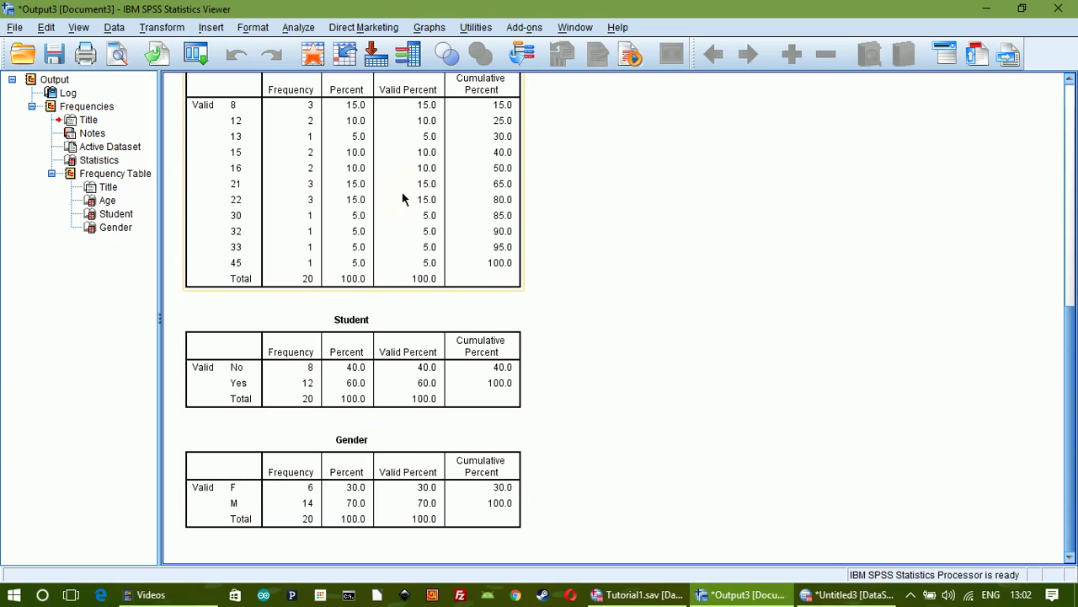
Run the Frequencies analysis again on Age, Student and Gender with pie charts based on frequencies
{"action": "left_click", "coordinate": [287, 28]}
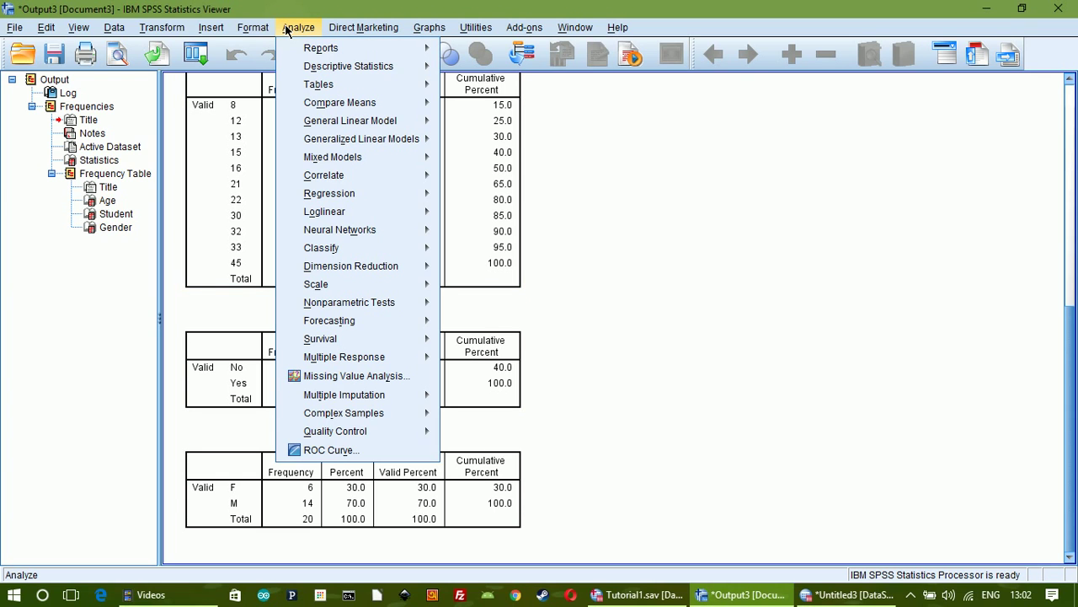
{"action": "mouse_move", "coordinate": [362, 66]}
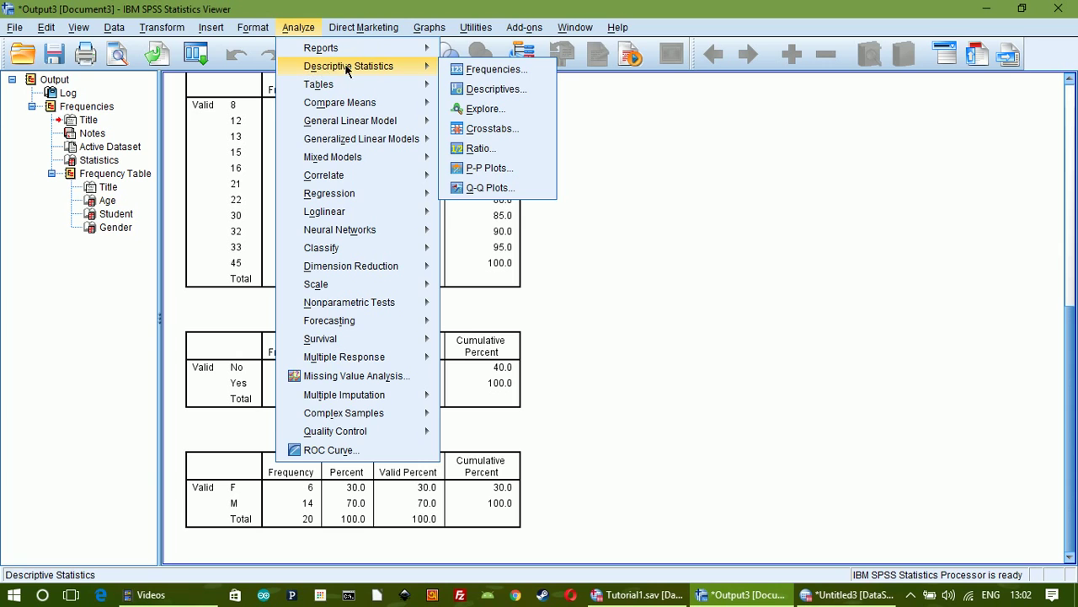
{"action": "left_click", "coordinate": [478, 70]}
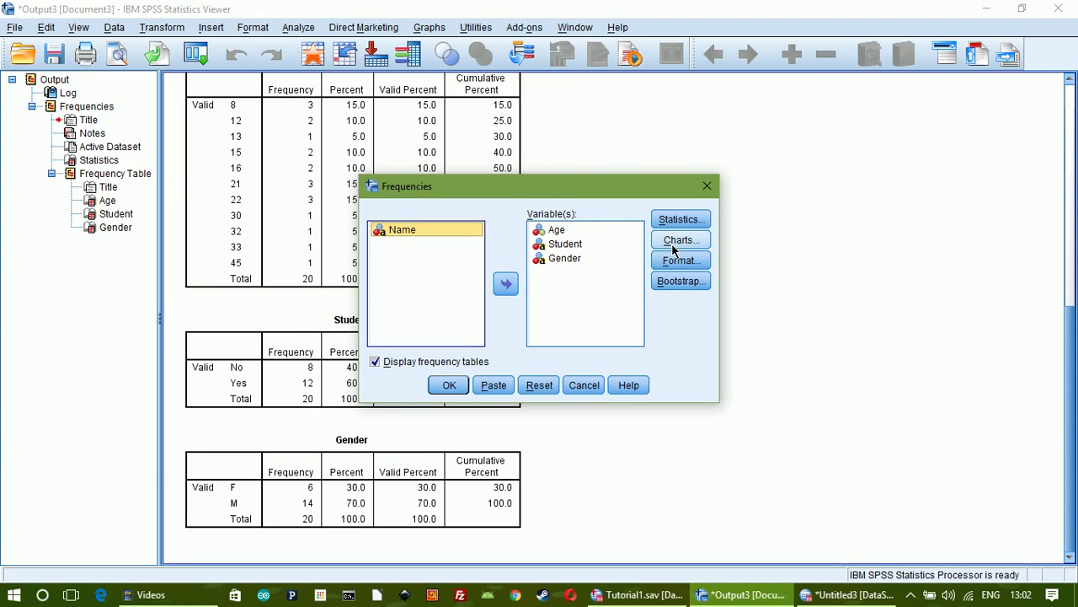
{"action": "left_click", "coordinate": [667, 243]}
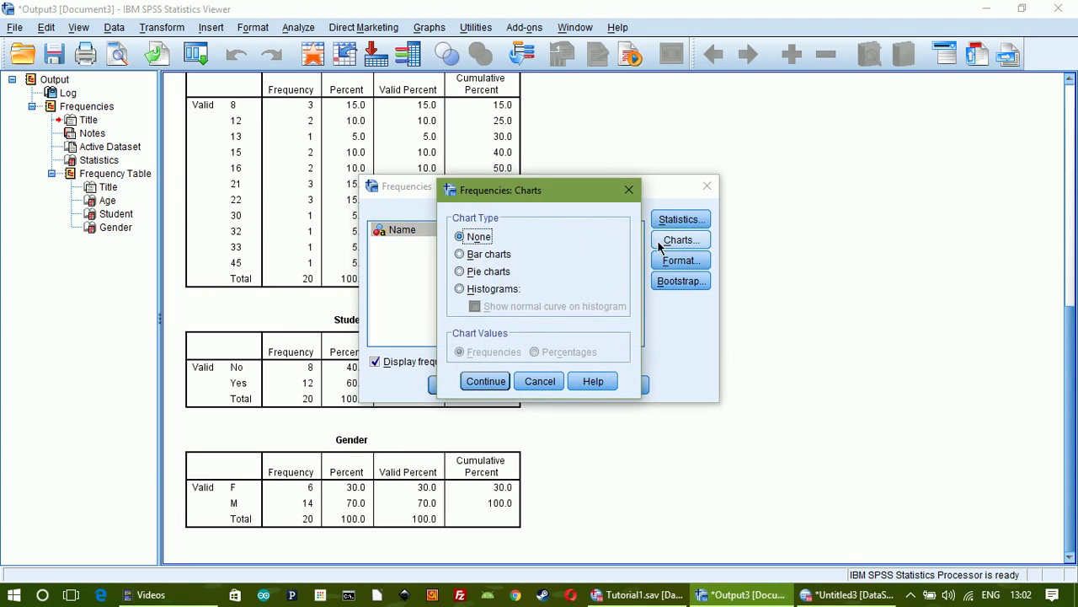
{"action": "left_click", "coordinate": [465, 272]}
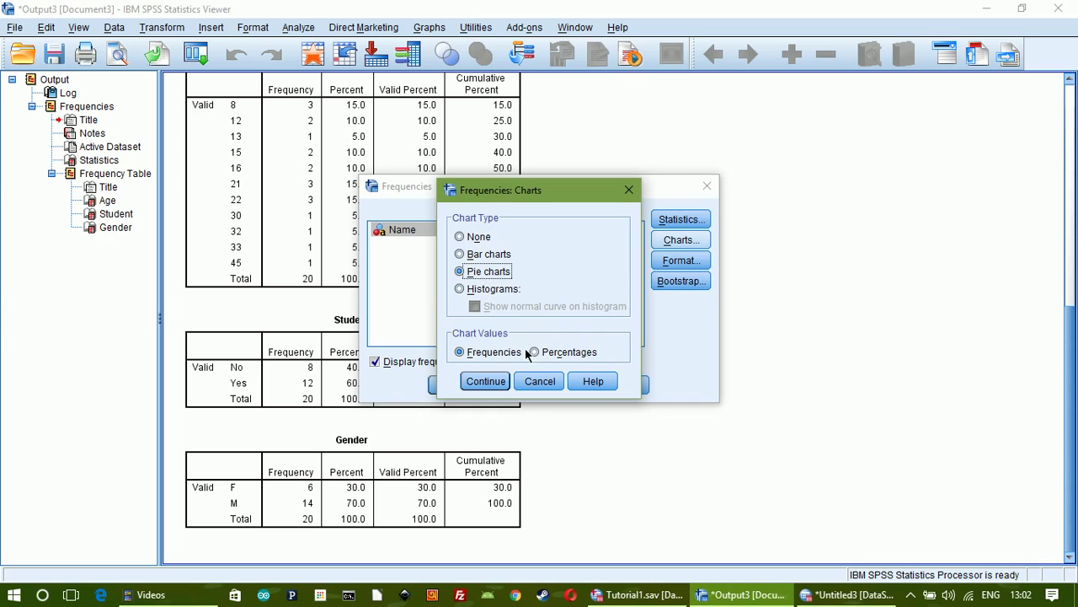
{"action": "left_click", "coordinate": [482, 354]}
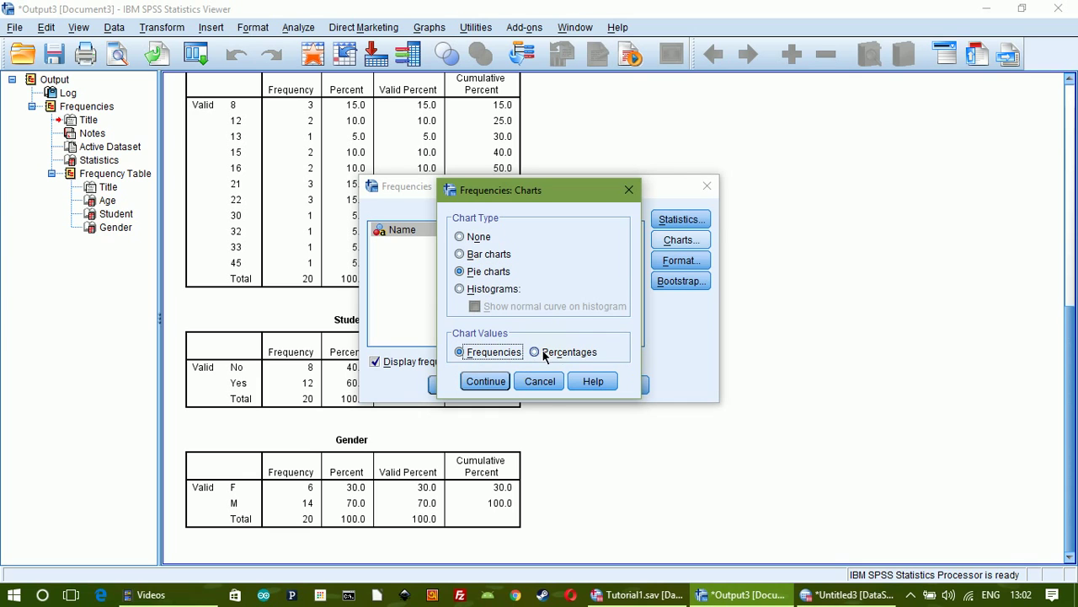
{"action": "left_click", "coordinate": [480, 381]}
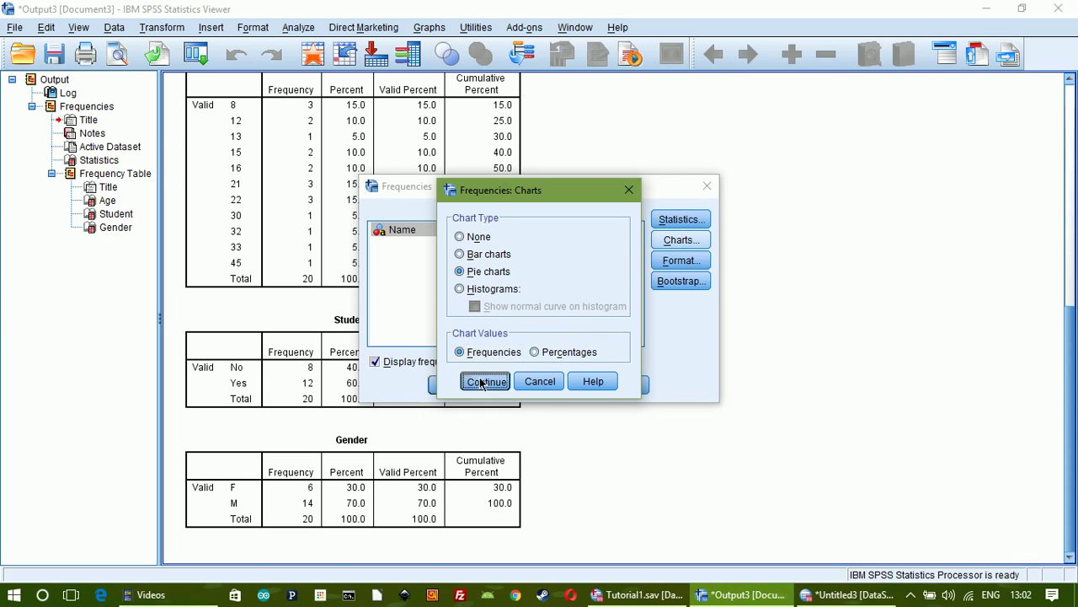
{"action": "left_click", "coordinate": [459, 384]}
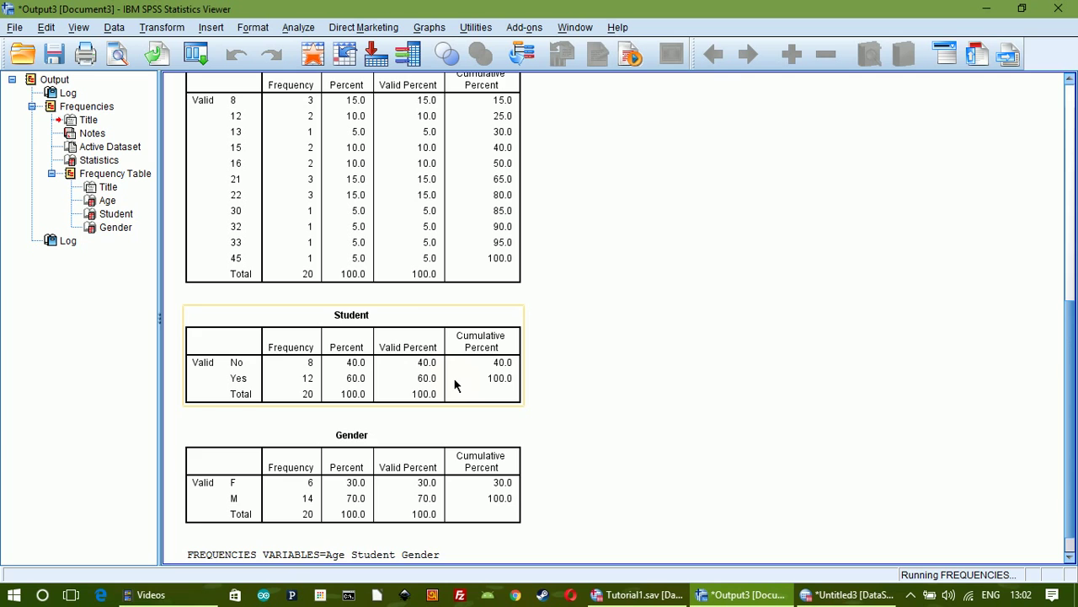
Examine the pie charts for Age, Student and Gender and compare them with the frequency tables
{"action": "scroll", "coordinate": [700, 350], "scroll_direction": "down", "scroll_amount": 10}
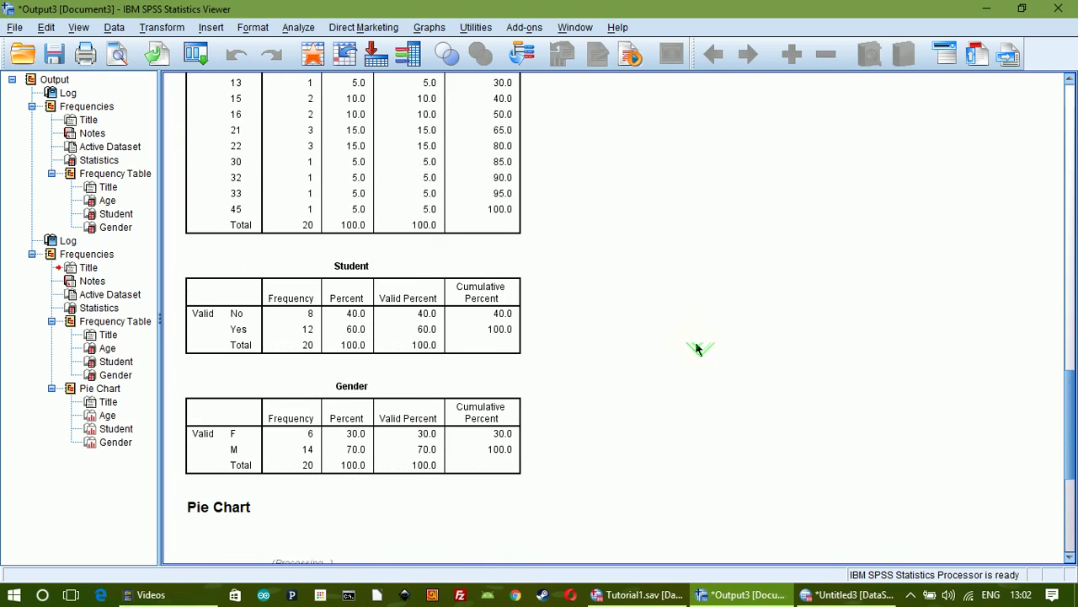
{"action": "scroll", "coordinate": [654, 293], "scroll_direction": "down", "scroll_amount": 5}
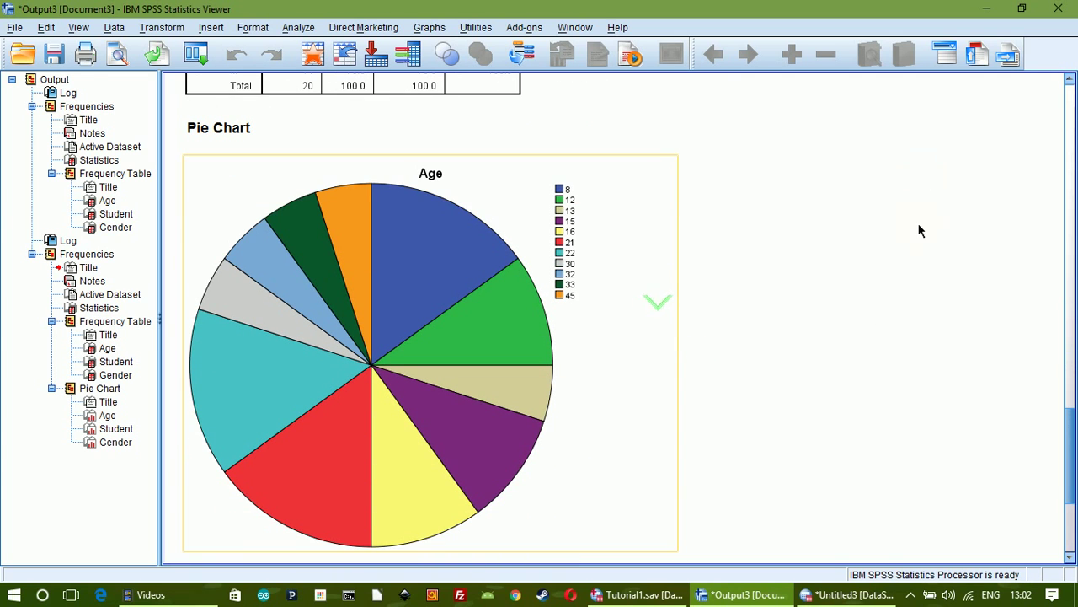
{"action": "scroll", "coordinate": [662, 262], "scroll_direction": "down", "scroll_amount": 6}
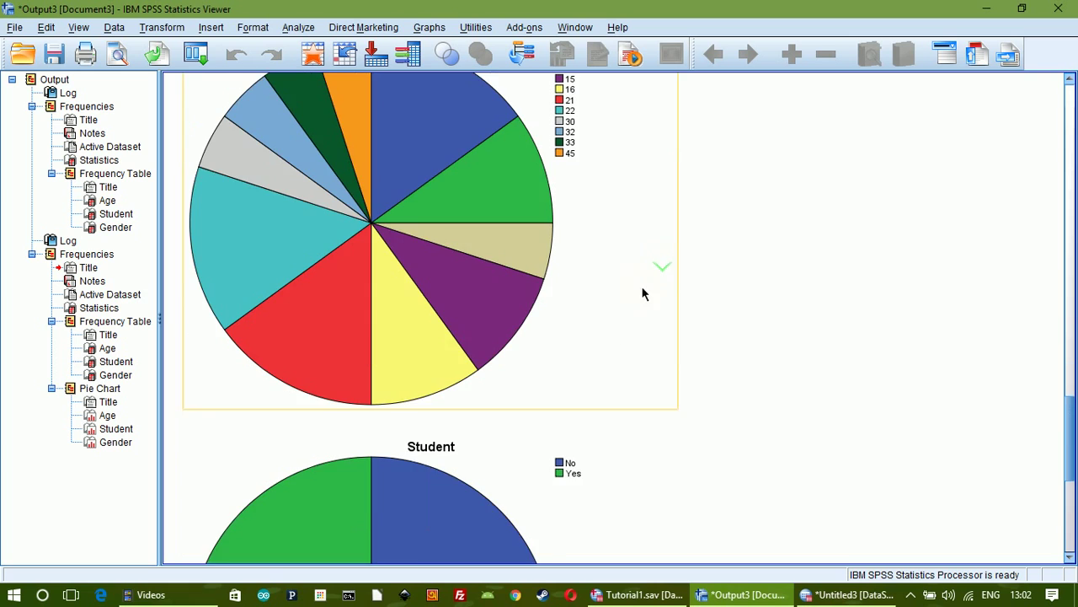
{"action": "scroll", "coordinate": [603, 352], "scroll_direction": "down", "scroll_amount": 5}
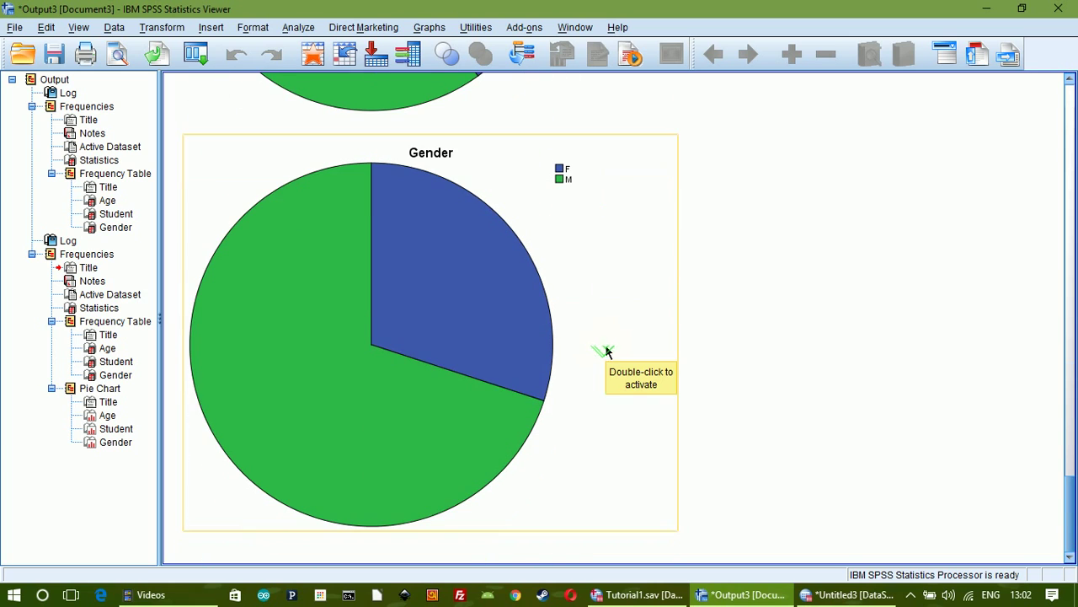
{"action": "scroll", "coordinate": [770, 387], "scroll_direction": "up", "scroll_amount": 3}
{"action": "left_click", "coordinate": [402, 474]}
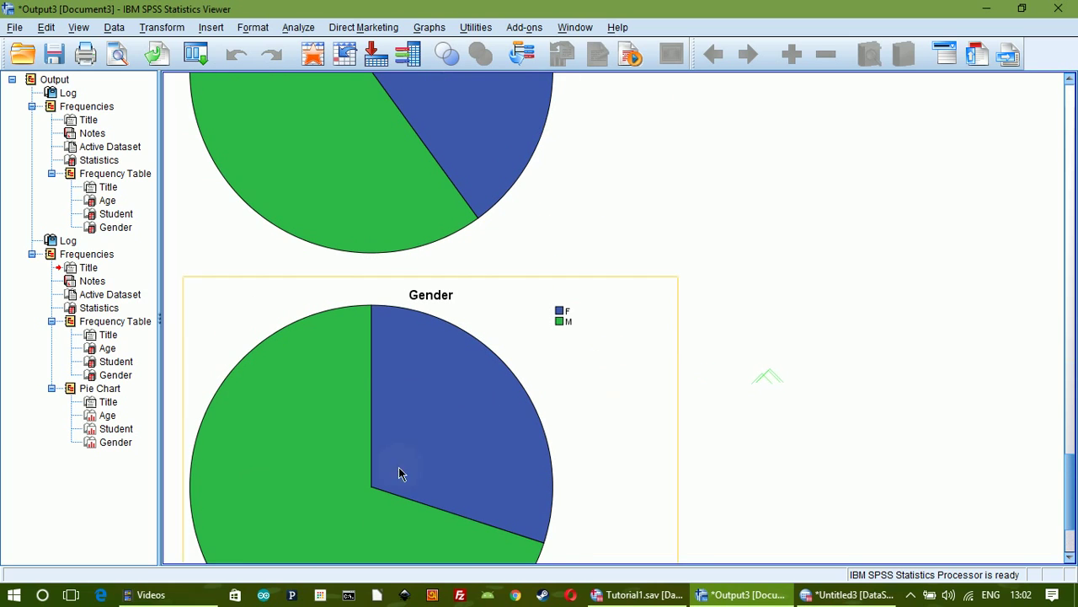
{"action": "scroll", "coordinate": [366, 371], "scroll_direction": "down", "scroll_amount": 3}
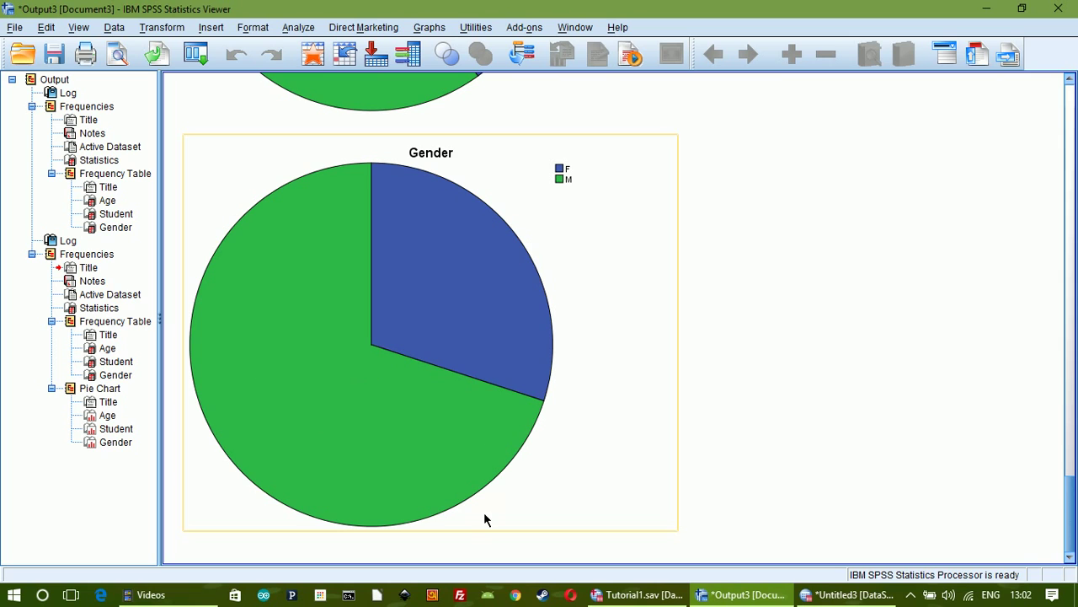
{"action": "scroll", "coordinate": [346, 442], "scroll_direction": "up", "scroll_amount": 3}
{"action": "scroll", "coordinate": [337, 446], "scroll_direction": "up", "scroll_amount": 4}
{"action": "left_click", "coordinate": [328, 354]}
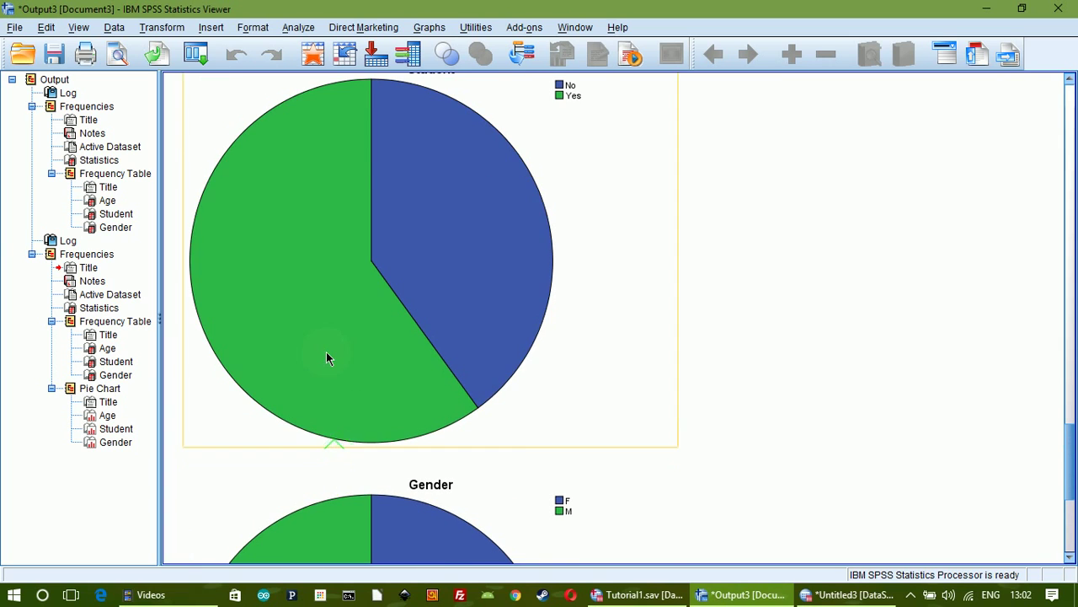
{"action": "scroll", "coordinate": [328, 352], "scroll_direction": "up", "scroll_amount": 3}
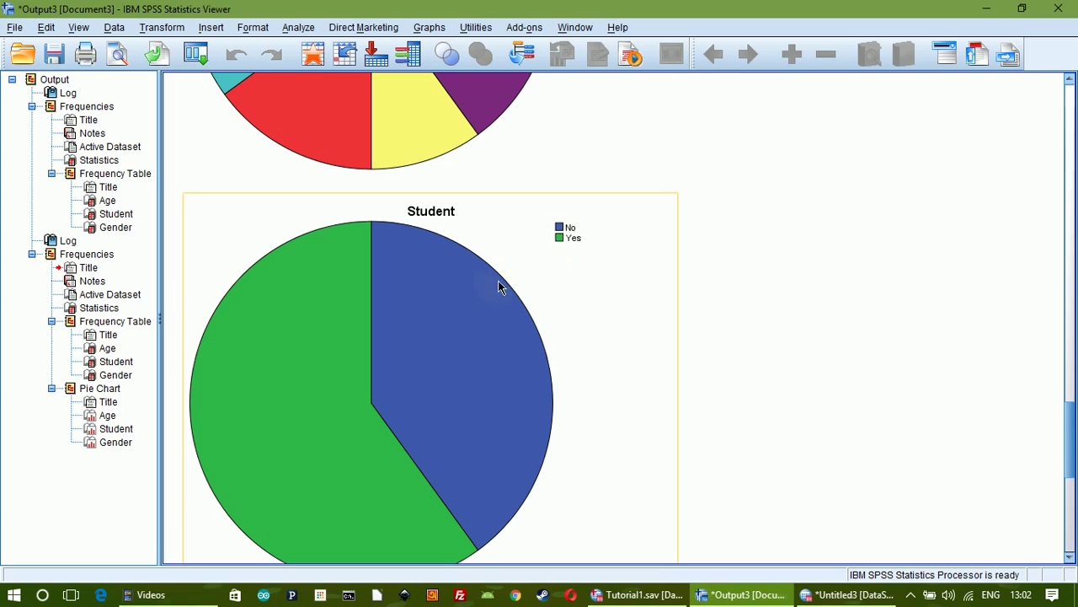
{"action": "scroll", "coordinate": [612, 424], "scroll_direction": "up", "scroll_amount": 7}
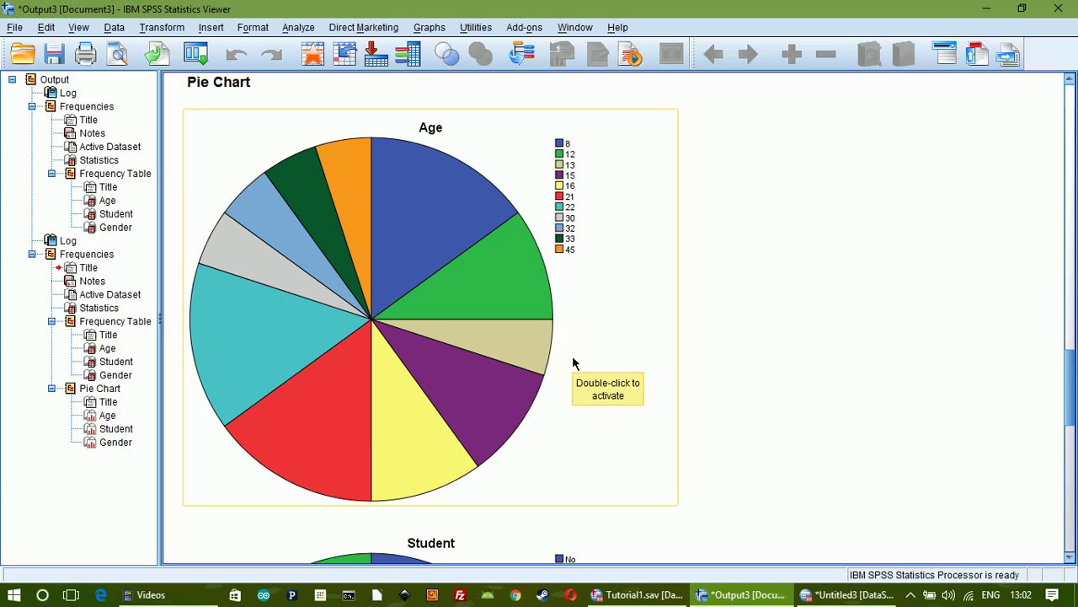
{"action": "scroll", "coordinate": [578, 358], "scroll_direction": "up", "scroll_amount": 10}
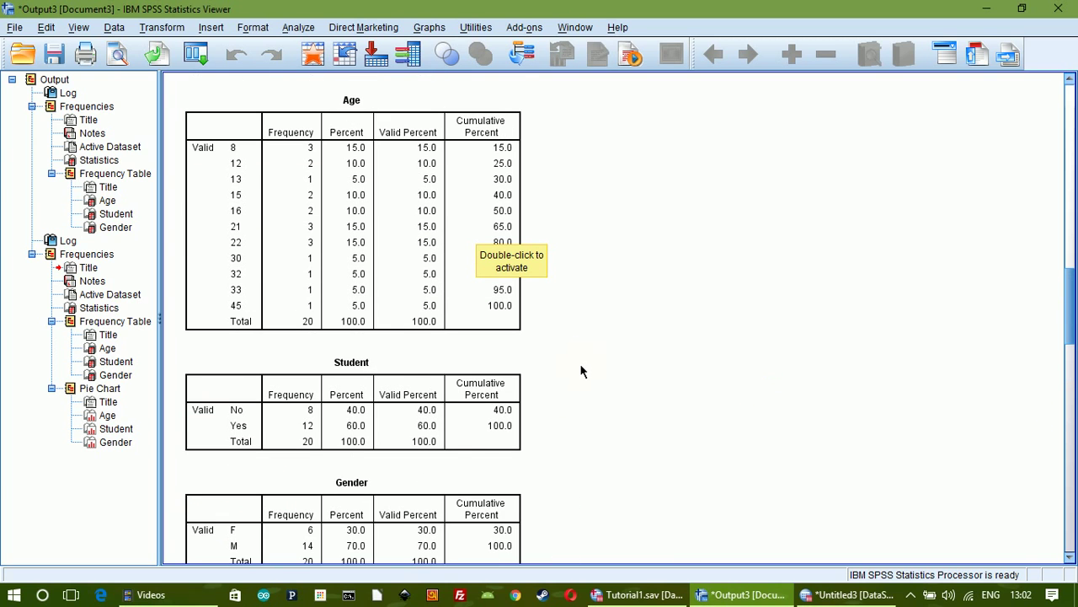
{"action": "scroll", "coordinate": [573, 382], "scroll_direction": "up", "scroll_amount": 1}
{"action": "scroll", "coordinate": [572, 379], "scroll_direction": "up", "scroll_amount": 6}
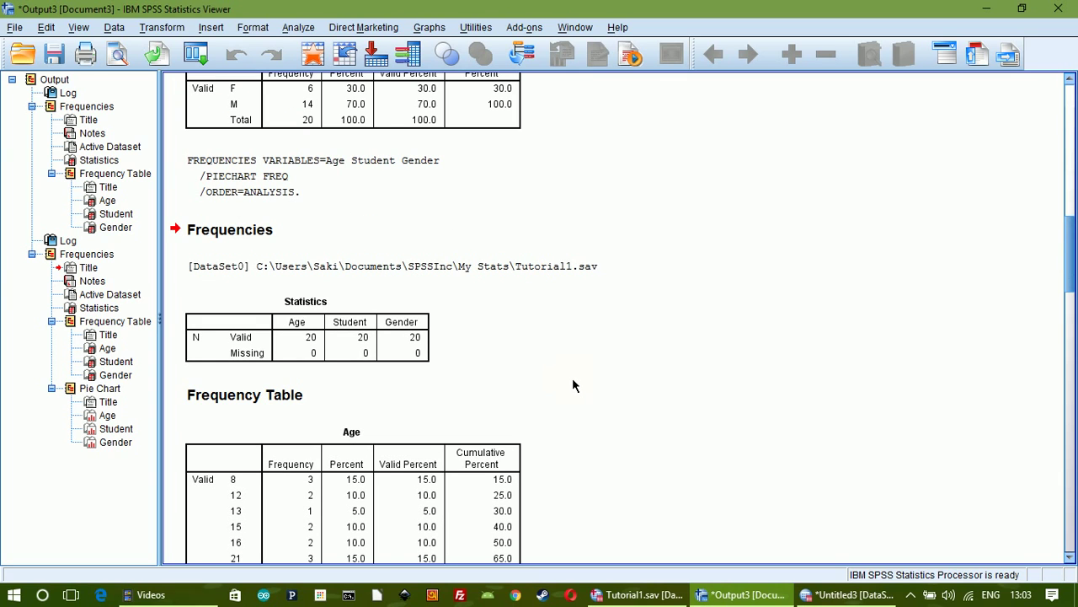
Save the output as the viewer file Output3 in the My Stats folder inside Documents\SPSSInc
{"action": "left_click", "coordinate": [52, 55]}
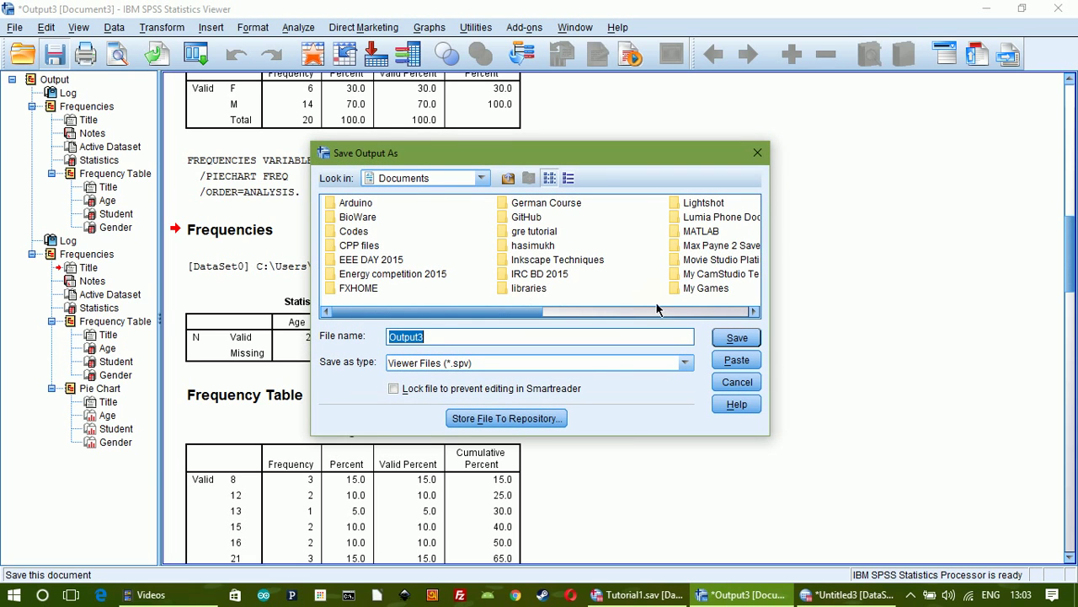
{"action": "left_click", "coordinate": [657, 310]}
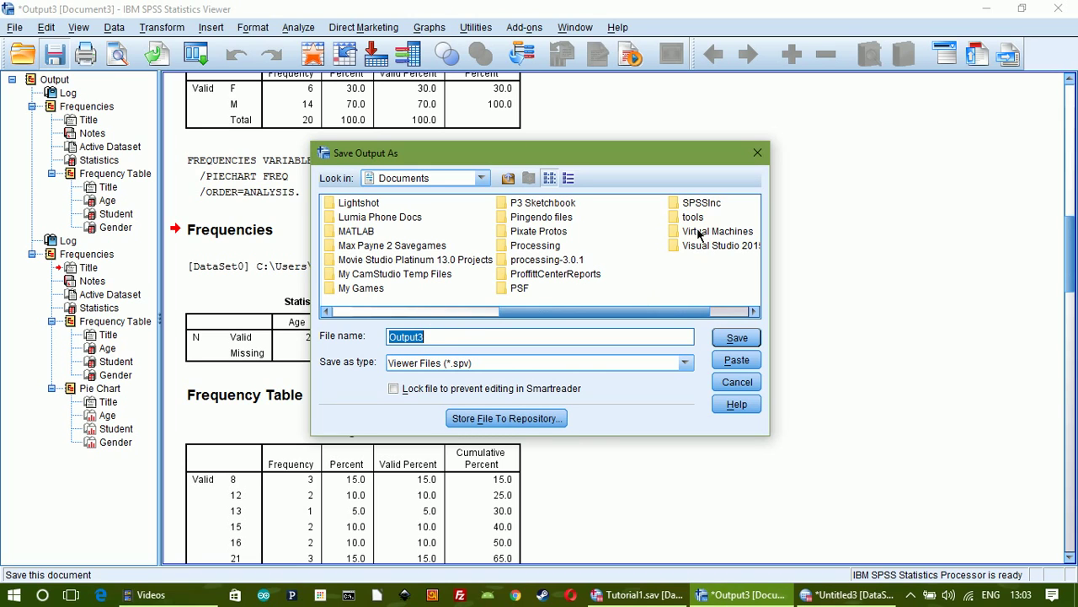
{"action": "double_click", "coordinate": [700, 204]}
{"action": "double_click", "coordinate": [362, 219]}
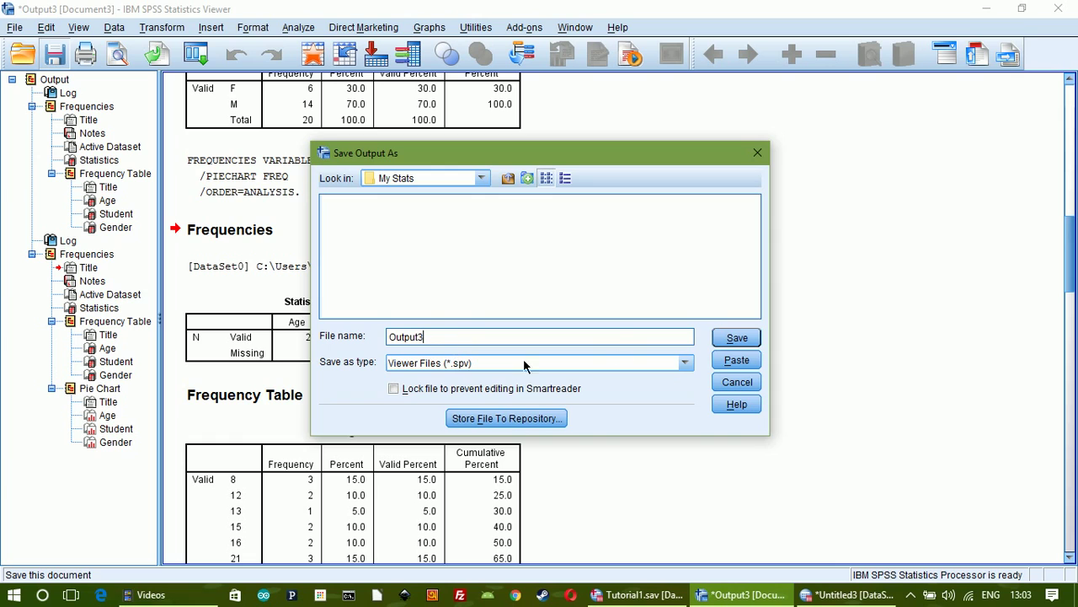
{"action": "left_click", "coordinate": [731, 341]}
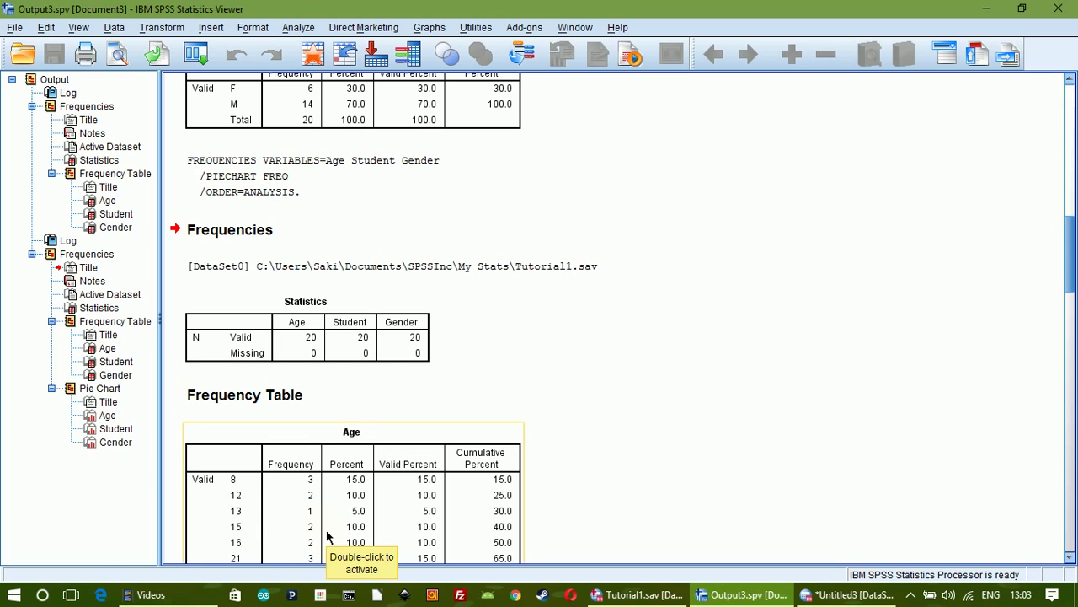
Bring up the file commands for the saved output document
{"action": "left_click", "coordinate": [15, 28]}
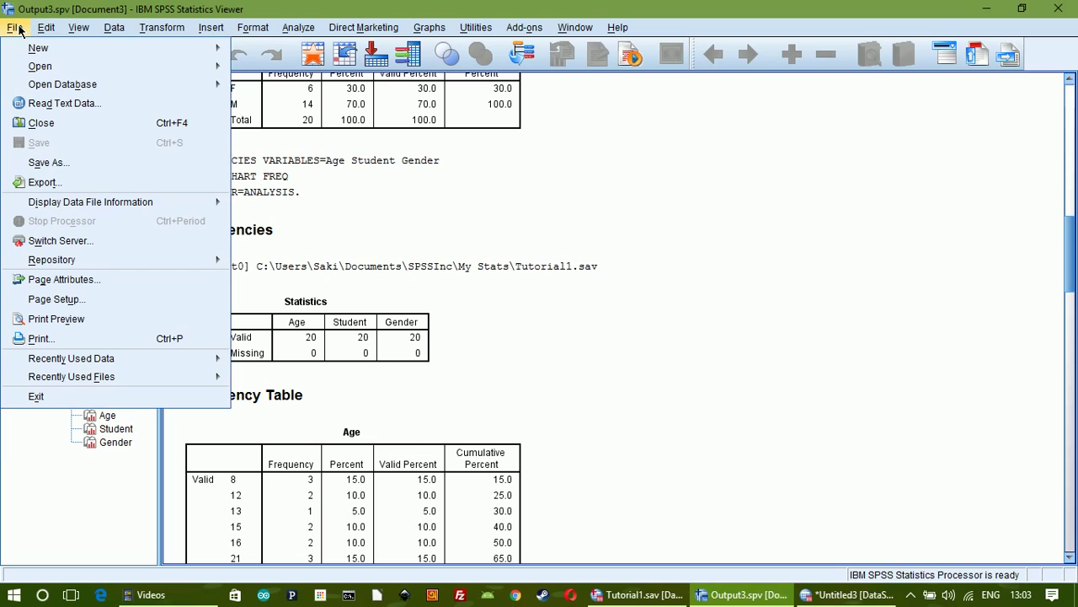